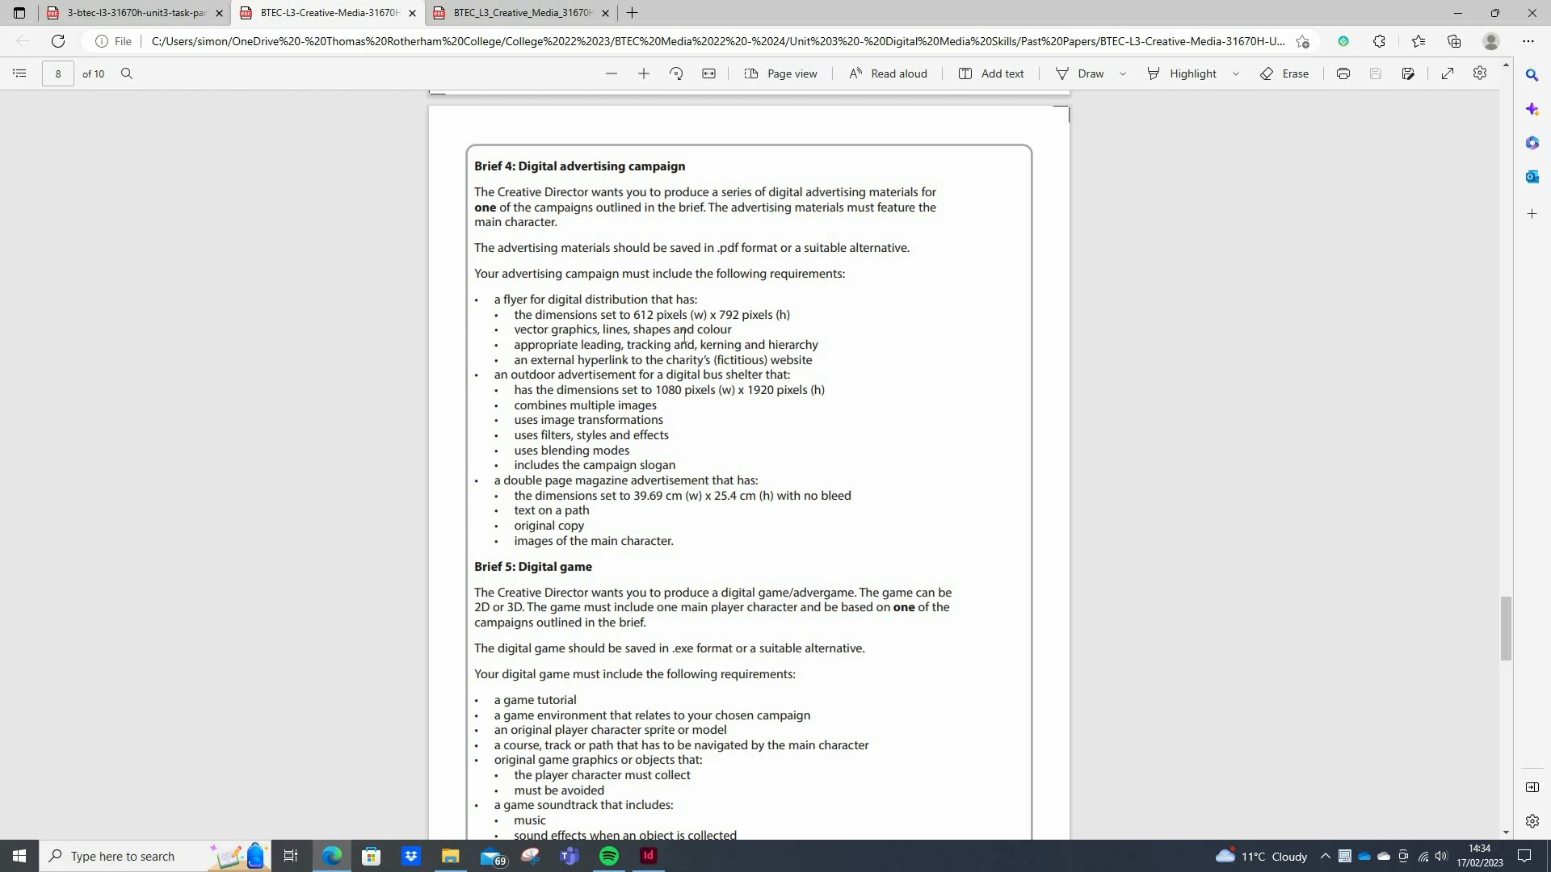
Mark the flyer requirement on leading, tracking, kerning and hierarchy in Brief 4, and switch to InDesign
{"action": "left_click_drag", "start_coordinate": [684, 335], "coordinate": [818, 344]}
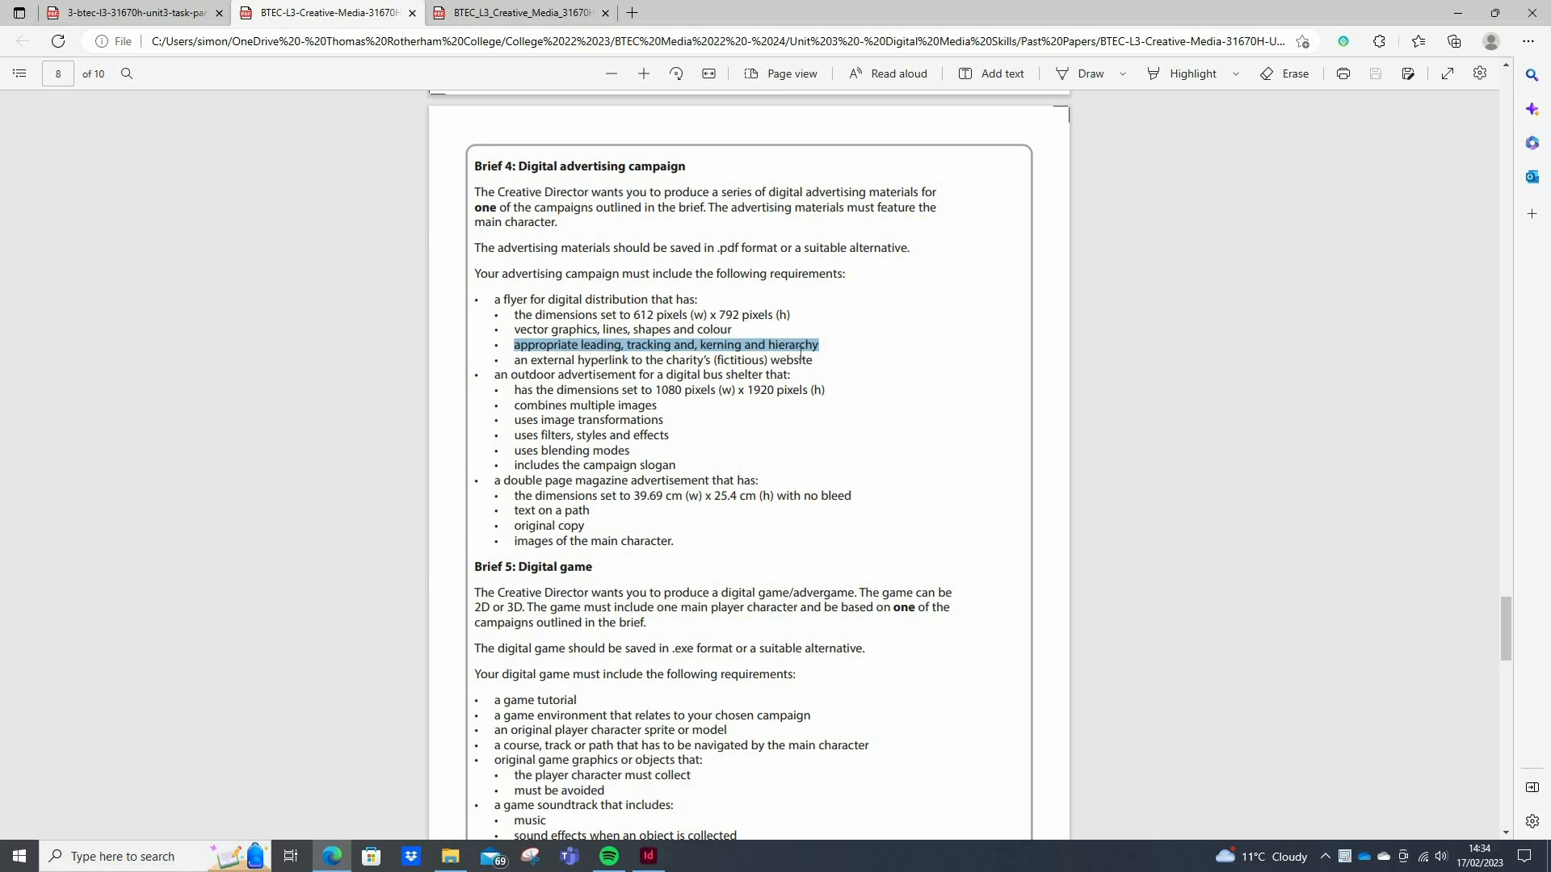
{"action": "left_click", "coordinate": [589, 322]}
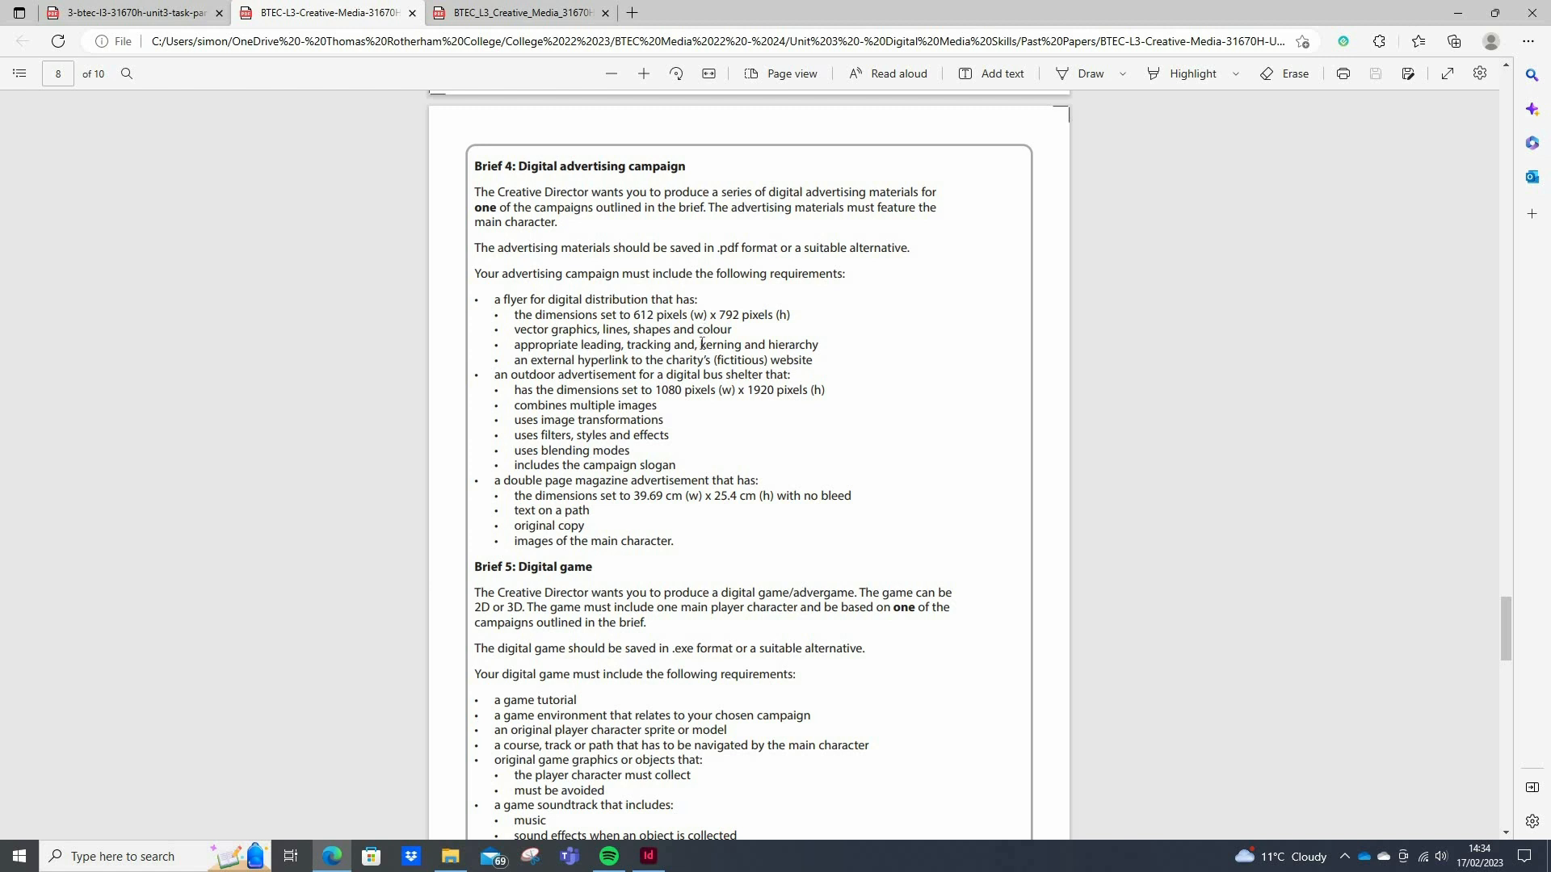
{"action": "key", "text": "alt+Tab"}
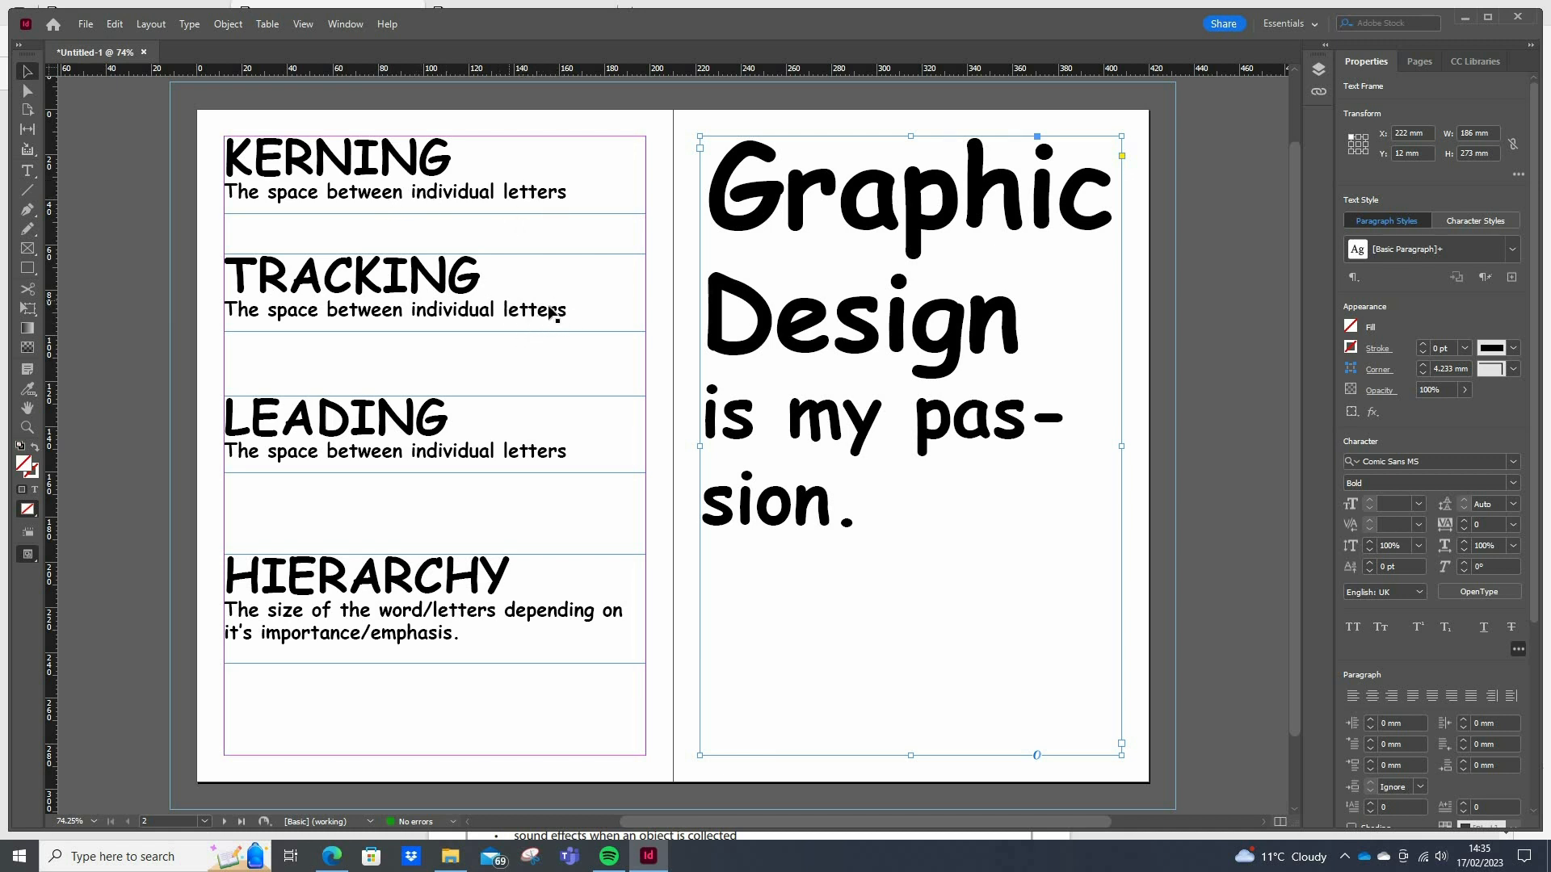
Complete the TRACKING description with "in an entire word" and extend its text frame to 46 mm high
{"action": "double_click", "coordinate": [591, 284]}
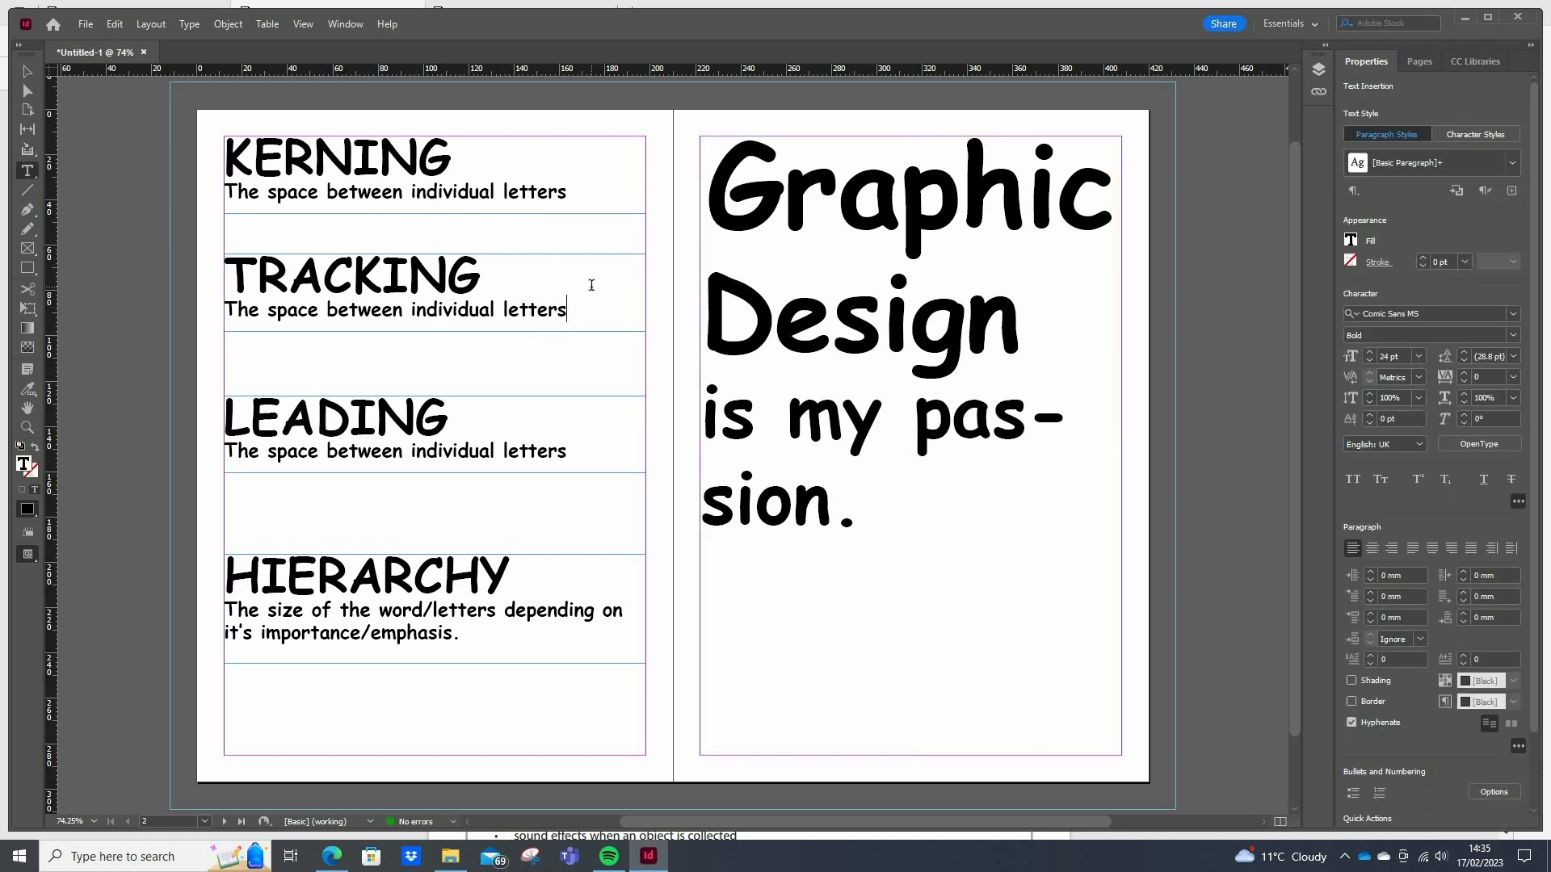
{"action": "type", "text": "n"}
{"action": "key", "text": "BackSpace"}
{"action": "key", "text": "BackSpace"}
{"action": "type", "text": "in an"}
{"action": "left_click", "coordinate": [27, 71]}
{"action": "left_click", "coordinate": [440, 325]}
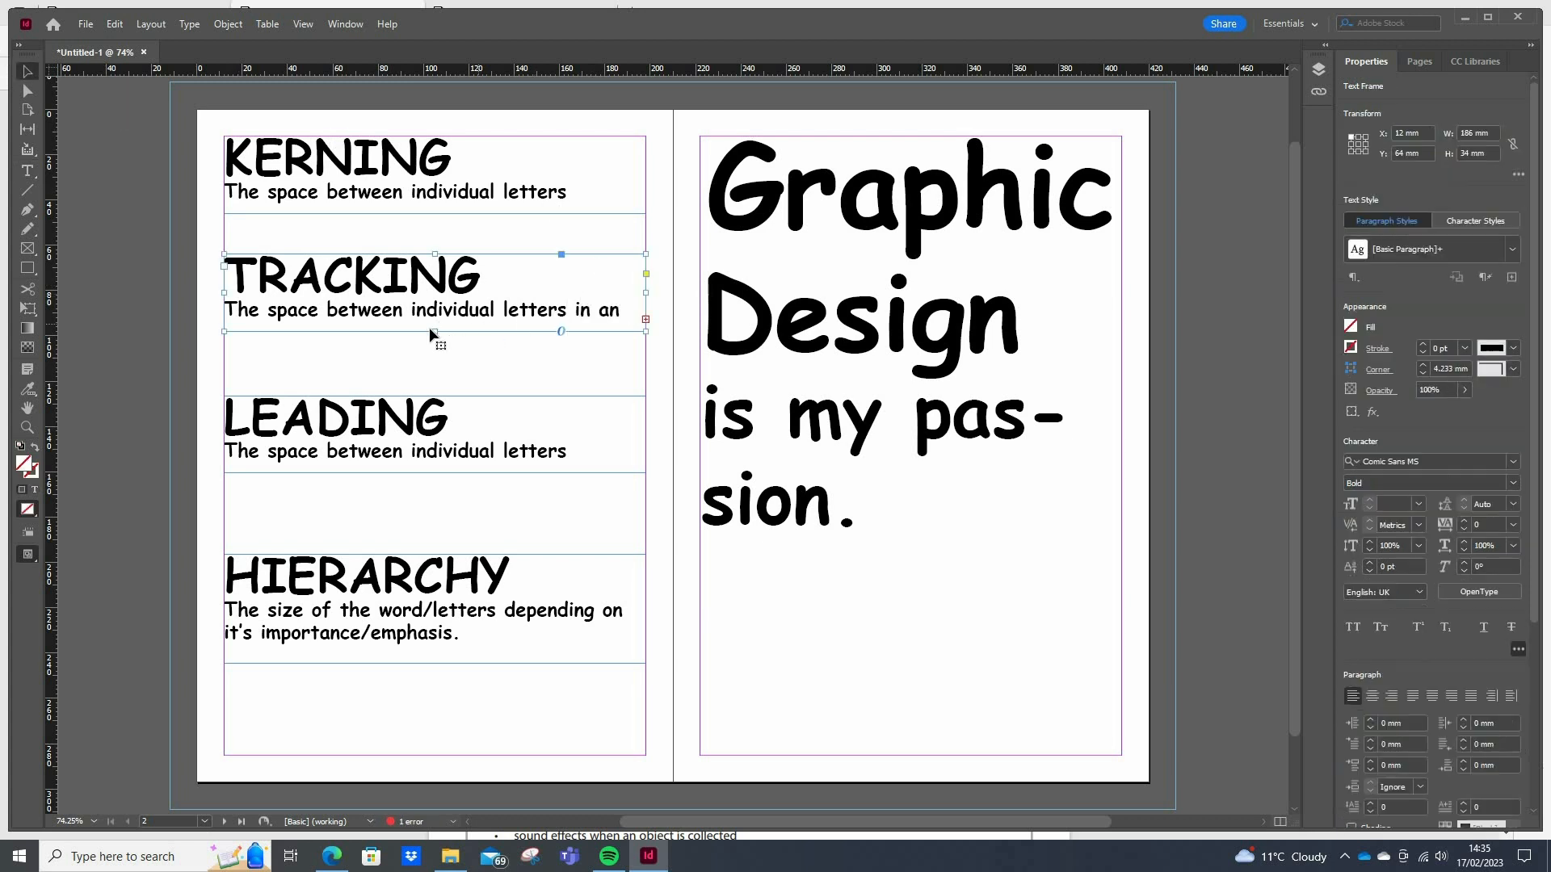
{"action": "left_click_drag", "start_coordinate": [434, 331], "coordinate": [444, 358]}
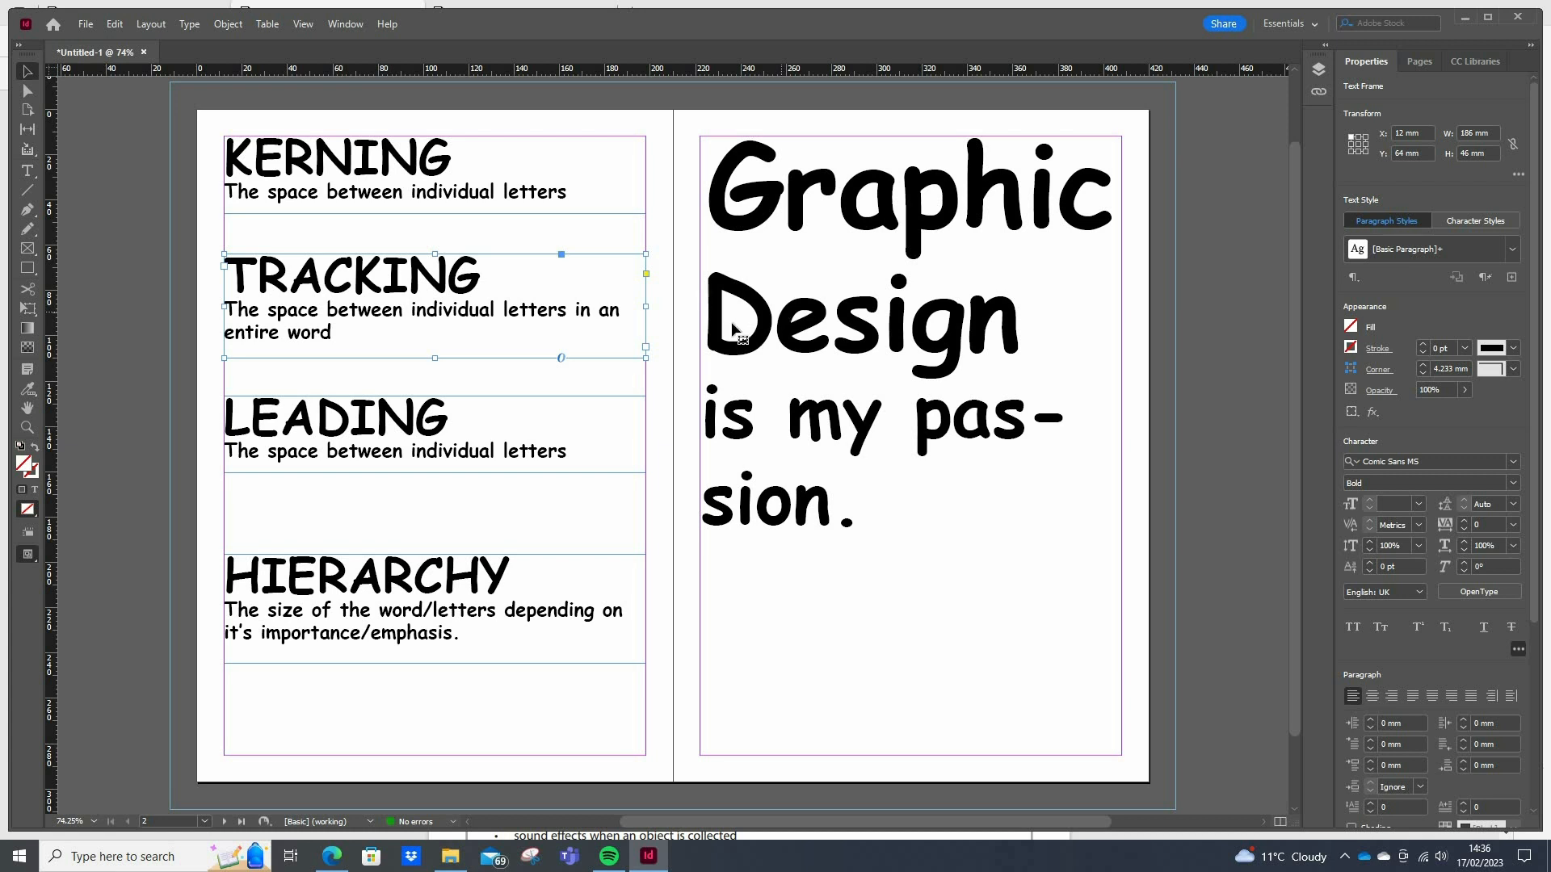
Set the tracking of the word "Design" in the large text to 190
{"action": "left_click", "coordinate": [1045, 321]}
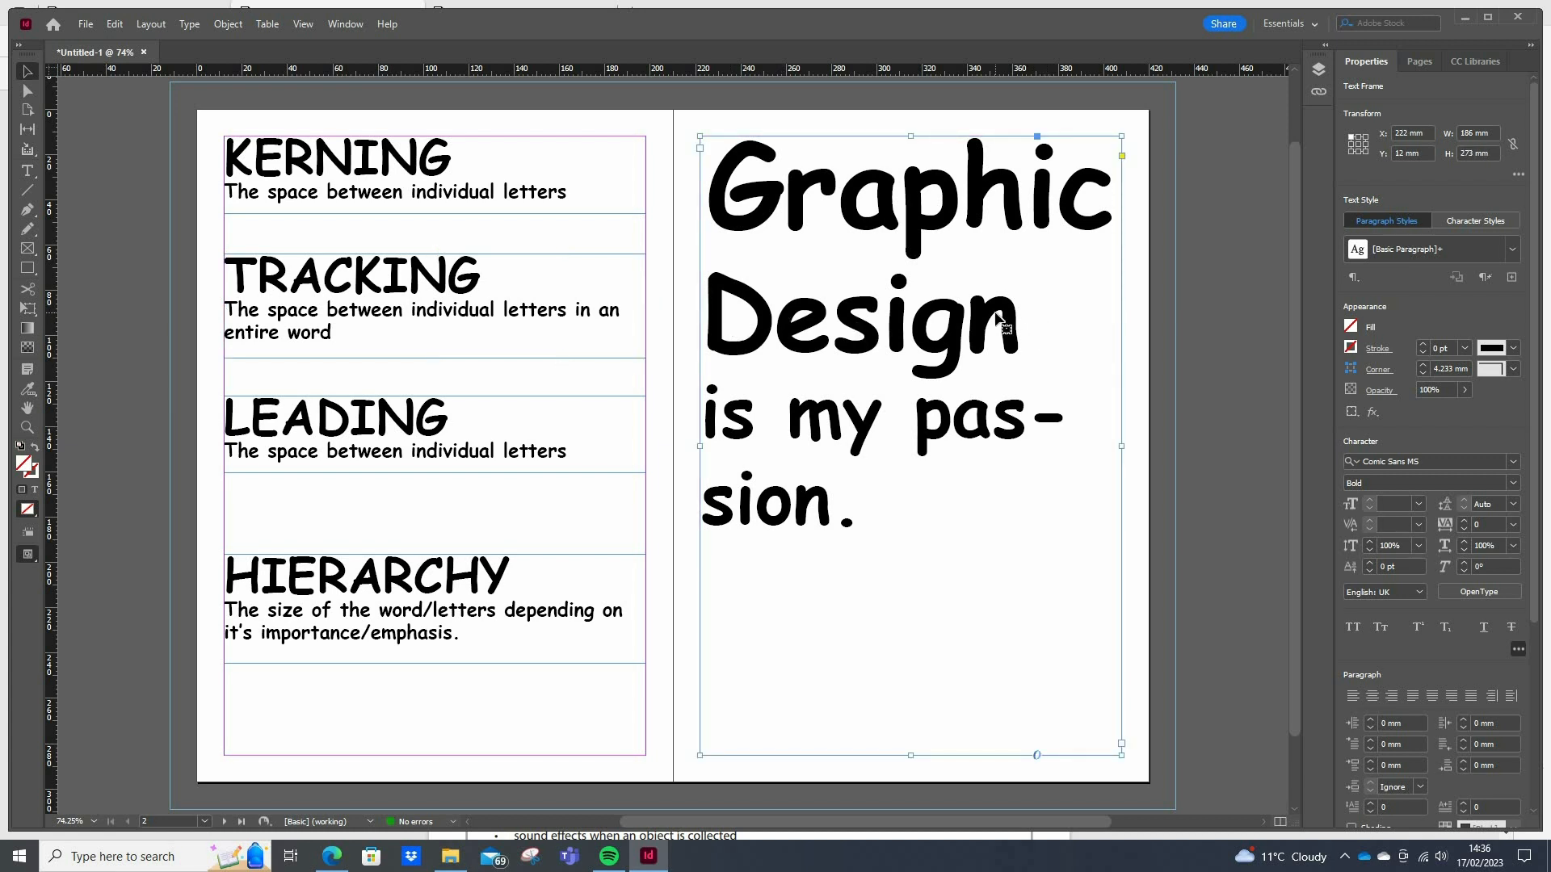
{"action": "left_click", "coordinate": [30, 173]}
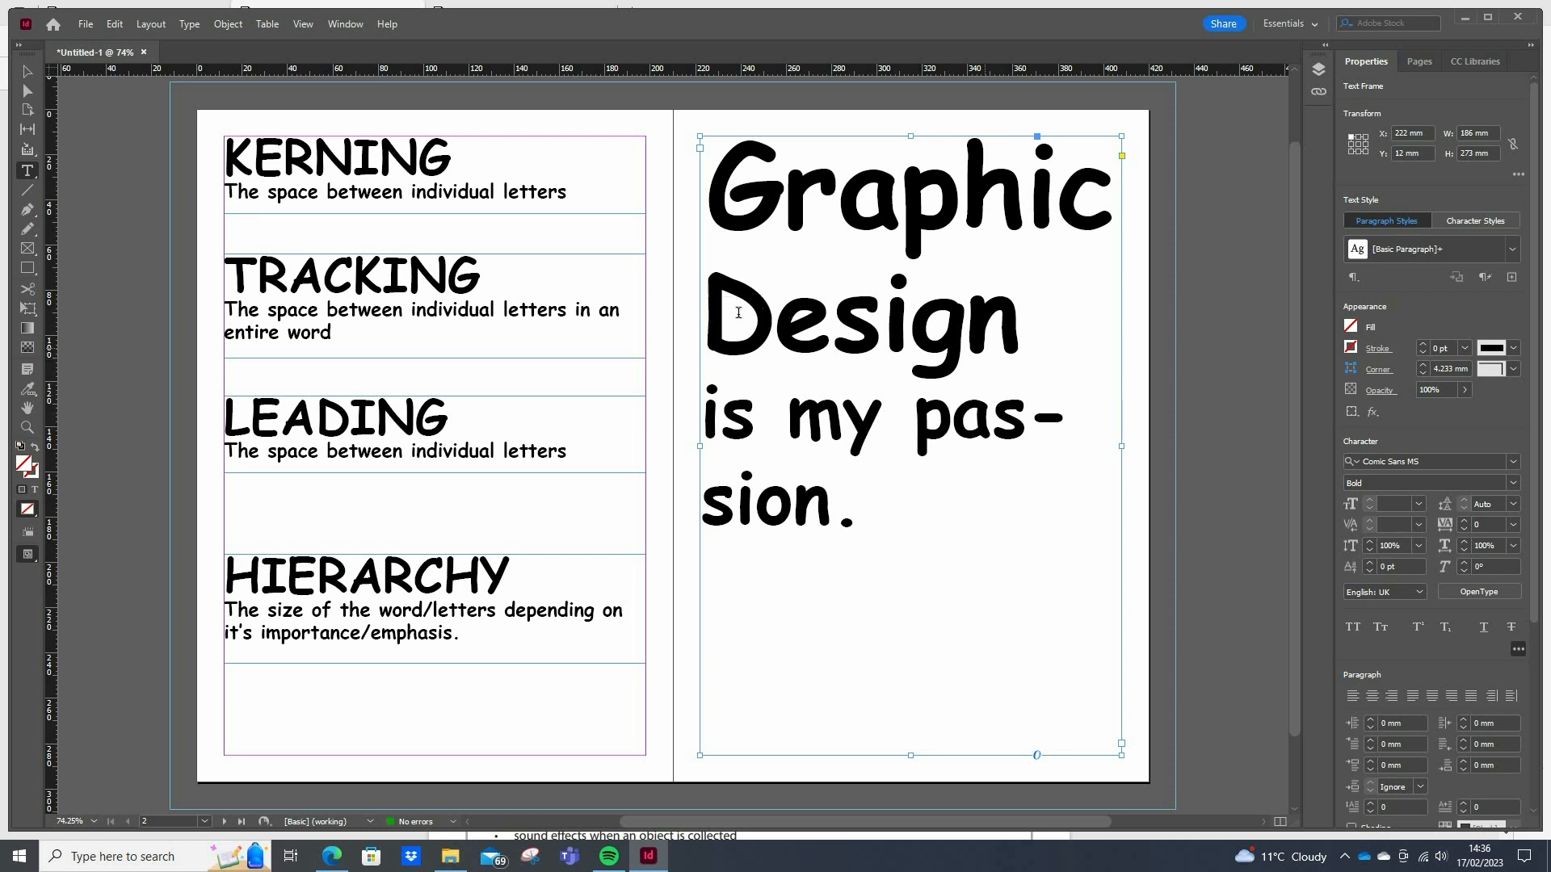
{"action": "double_click", "coordinate": [999, 313]}
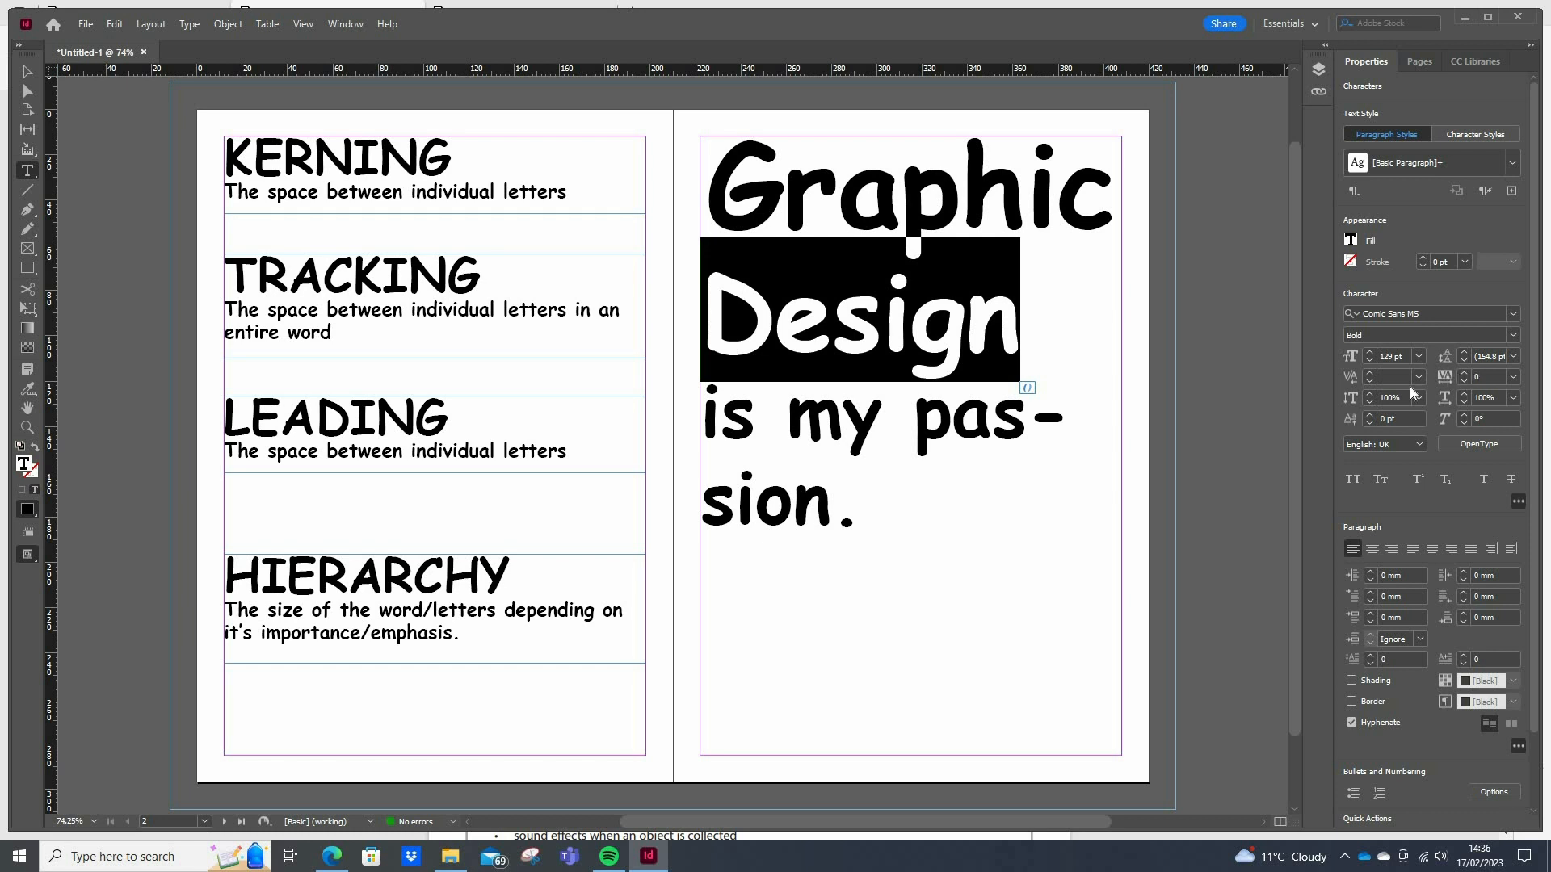
{"action": "left_click", "coordinate": [1465, 374]}
{"action": "left_click", "coordinate": [1465, 373]}
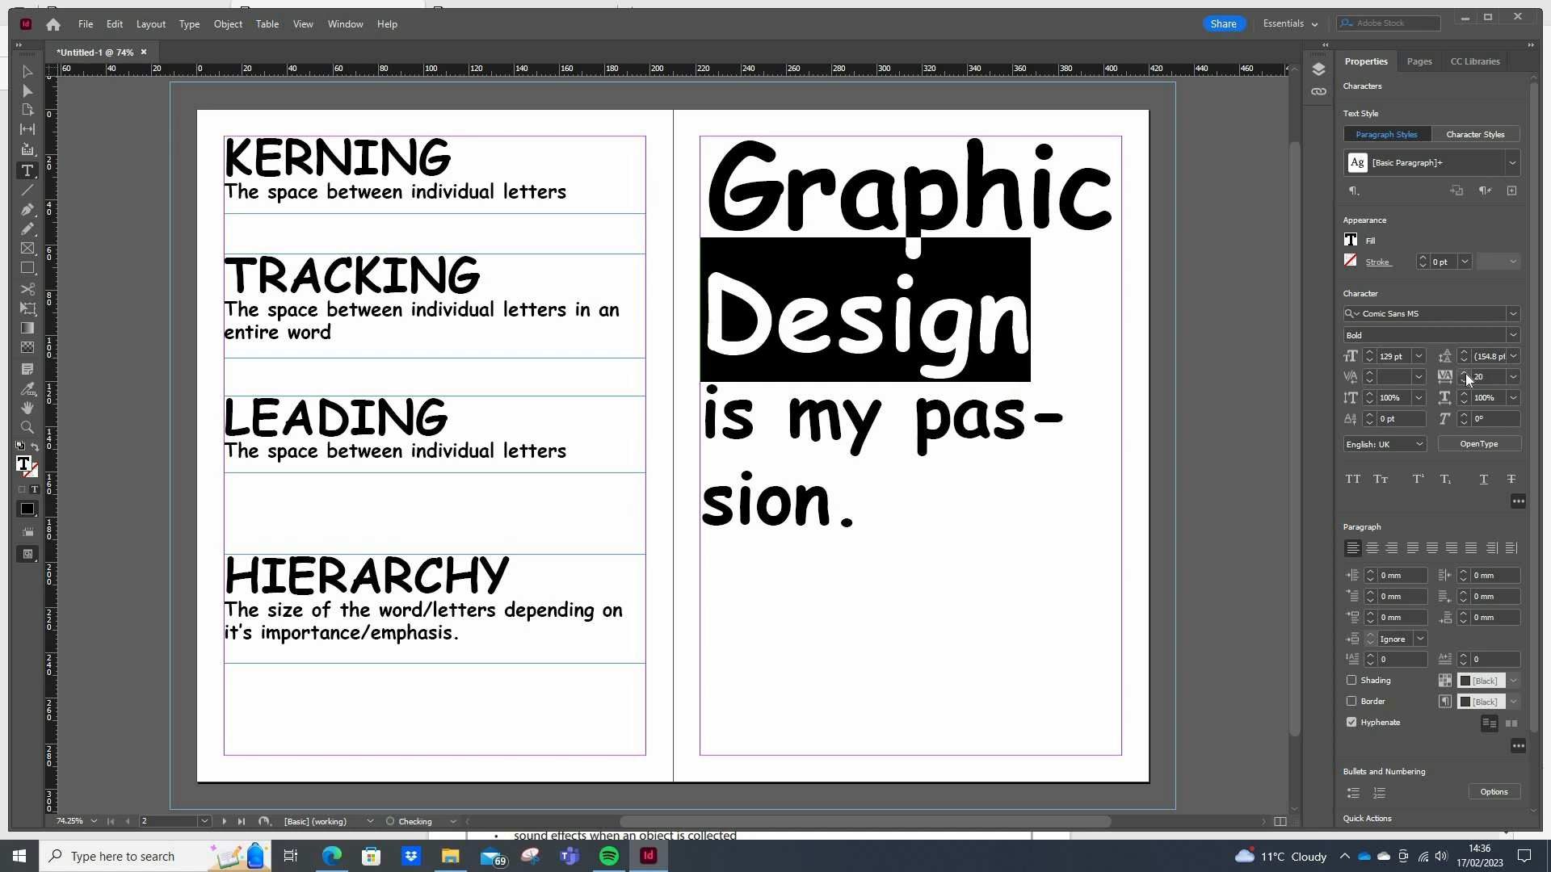
{"action": "left_click", "coordinate": [1465, 373]}
{"action": "left_click", "coordinate": [1465, 374]}
{"action": "left_click", "coordinate": [1465, 374]}
{"action": "left_click", "coordinate": [1465, 373]}
{"action": "left_click", "coordinate": [1465, 373]}
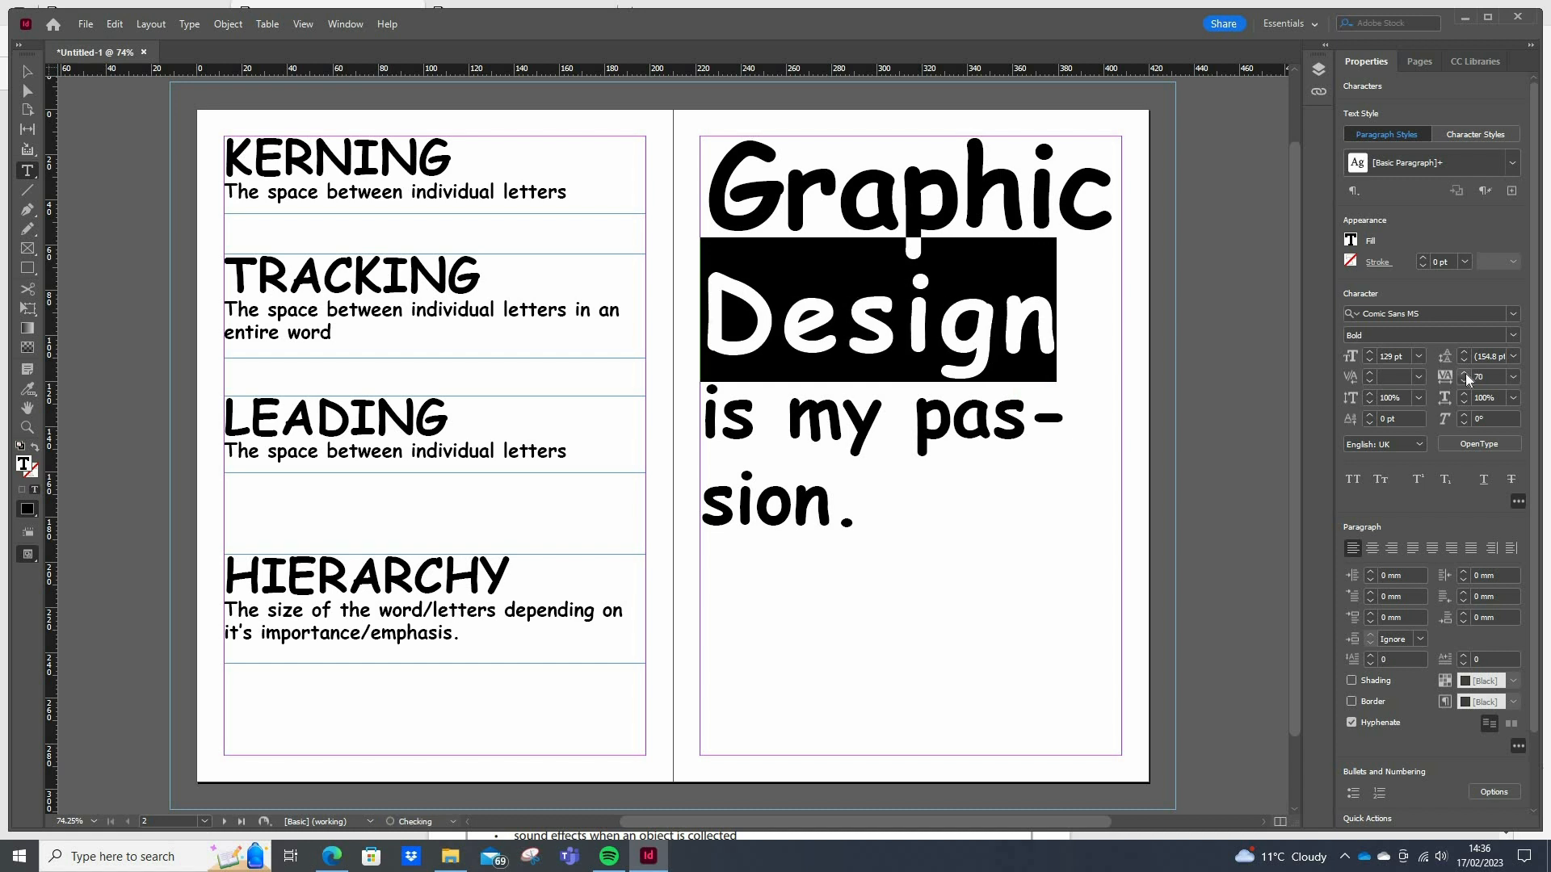
{"action": "left_click", "coordinate": [1465, 373]}
{"action": "left_click", "coordinate": [1465, 373]}
{"action": "left_click", "coordinate": [1465, 373]}
{"action": "left_click", "coordinate": [1465, 373]}
{"action": "left_click", "coordinate": [1465, 373]}
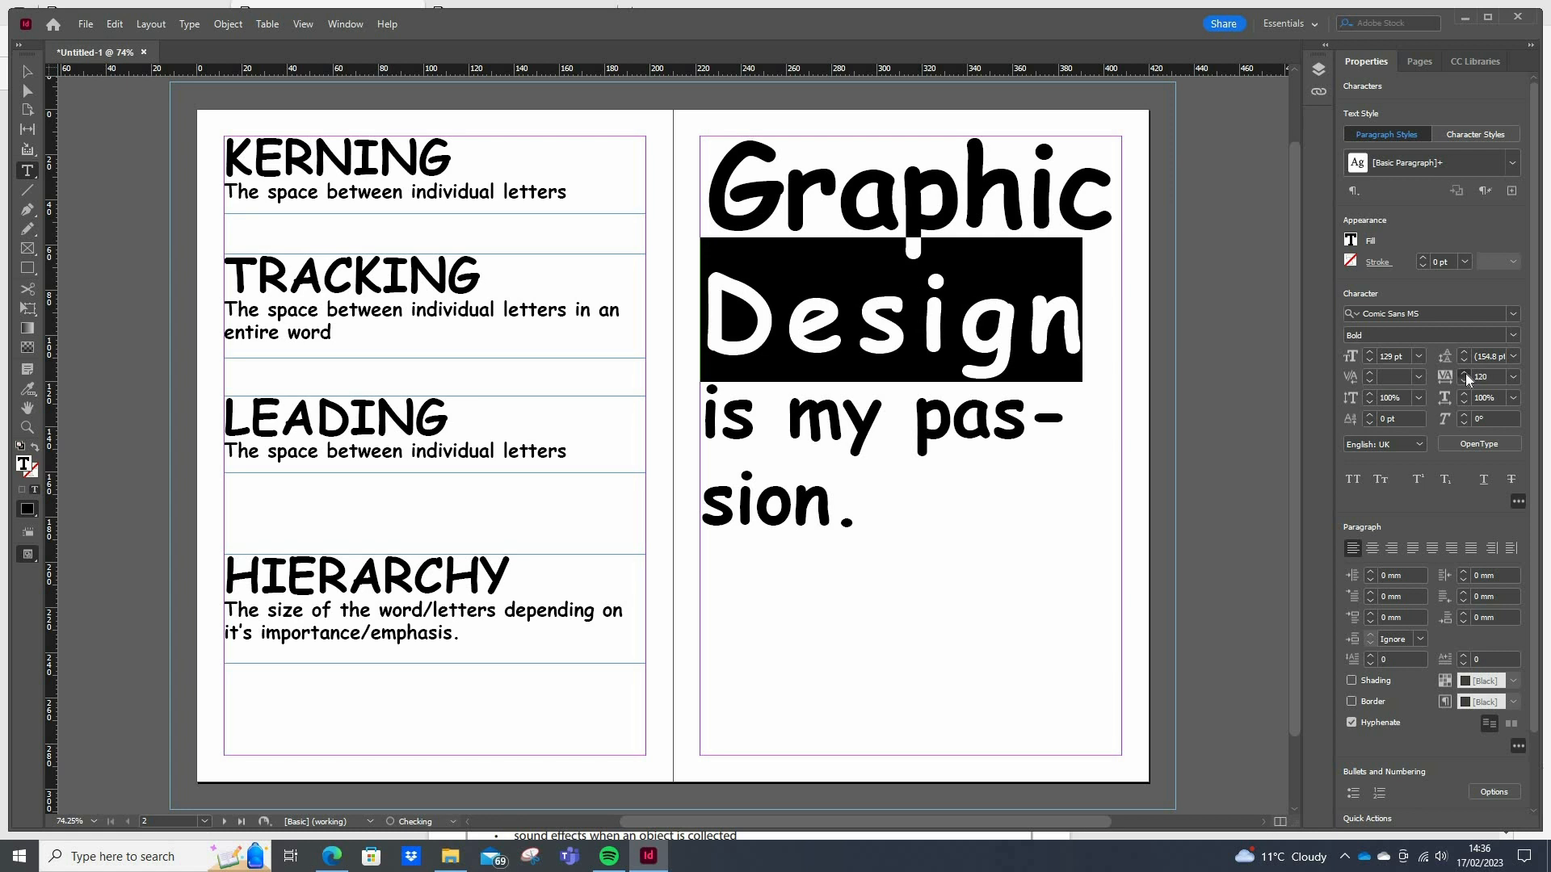
{"action": "left_click", "coordinate": [1465, 373]}
{"action": "left_click", "coordinate": [1465, 373]}
{"action": "left_click", "coordinate": [1465, 373]}
{"action": "left_click", "coordinate": [1465, 374]}
{"action": "left_click", "coordinate": [1465, 373]}
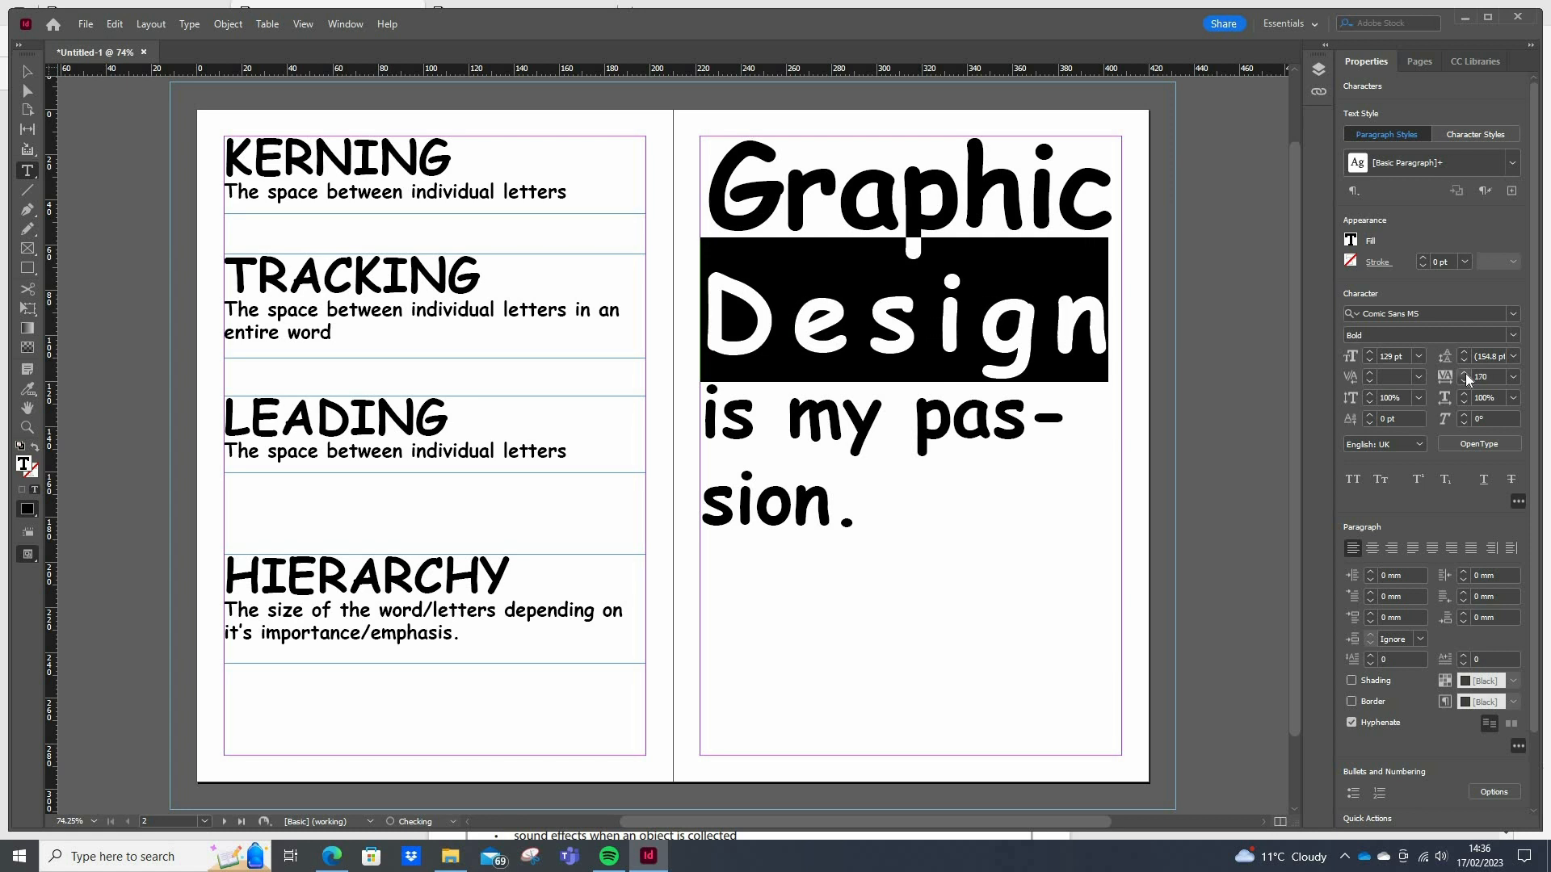
{"action": "left_click", "coordinate": [1465, 373]}
{"action": "left_click", "coordinate": [1465, 374]}
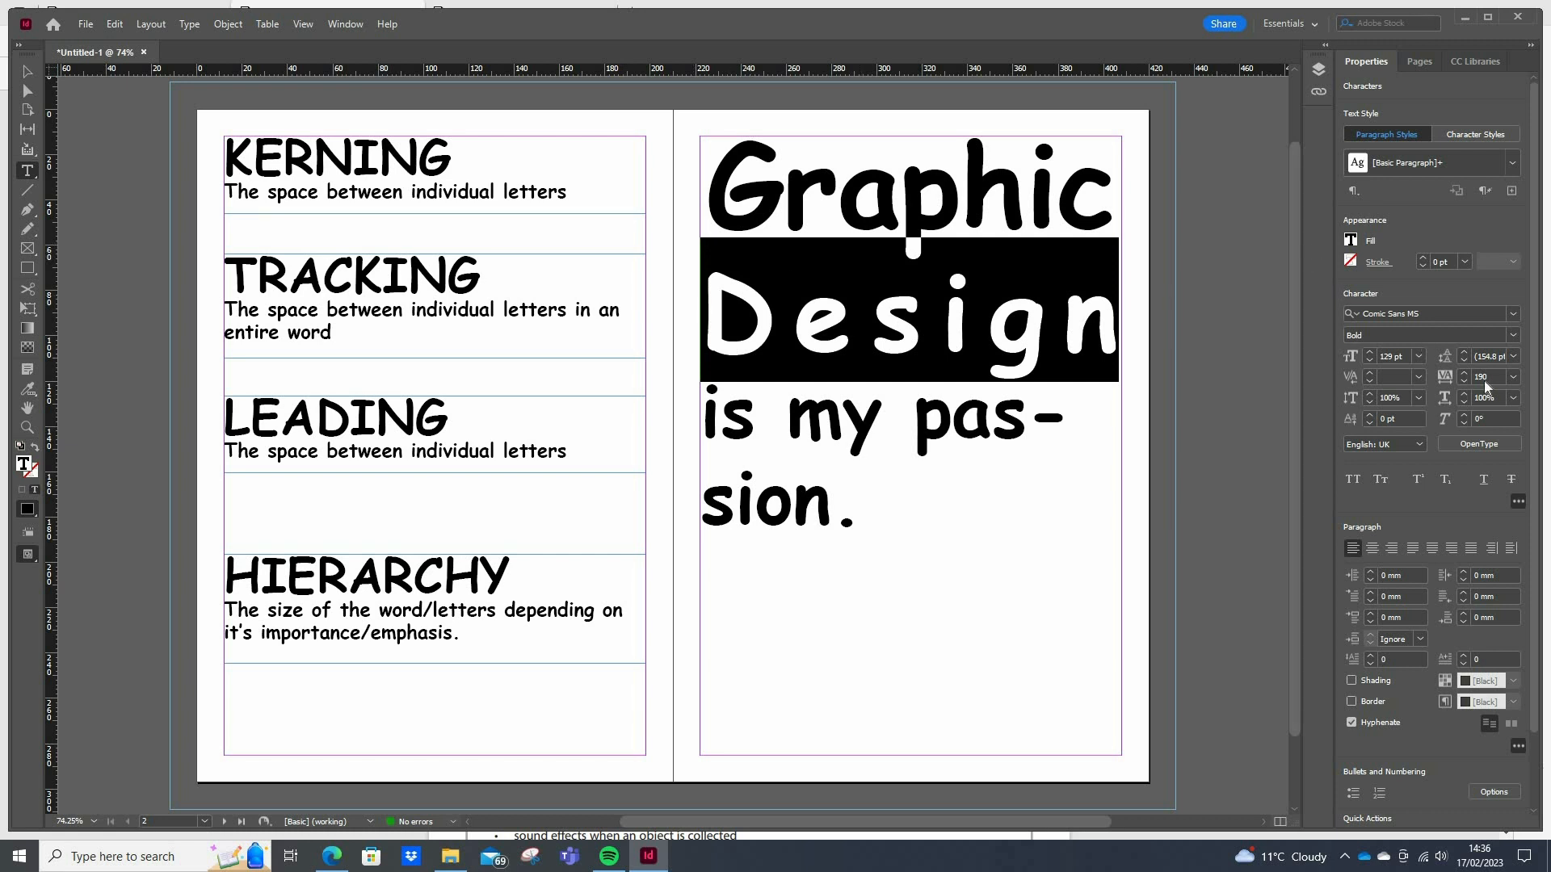
Reset the tracking of the whole word "Design" to 0
{"action": "left_click", "coordinate": [792, 321]}
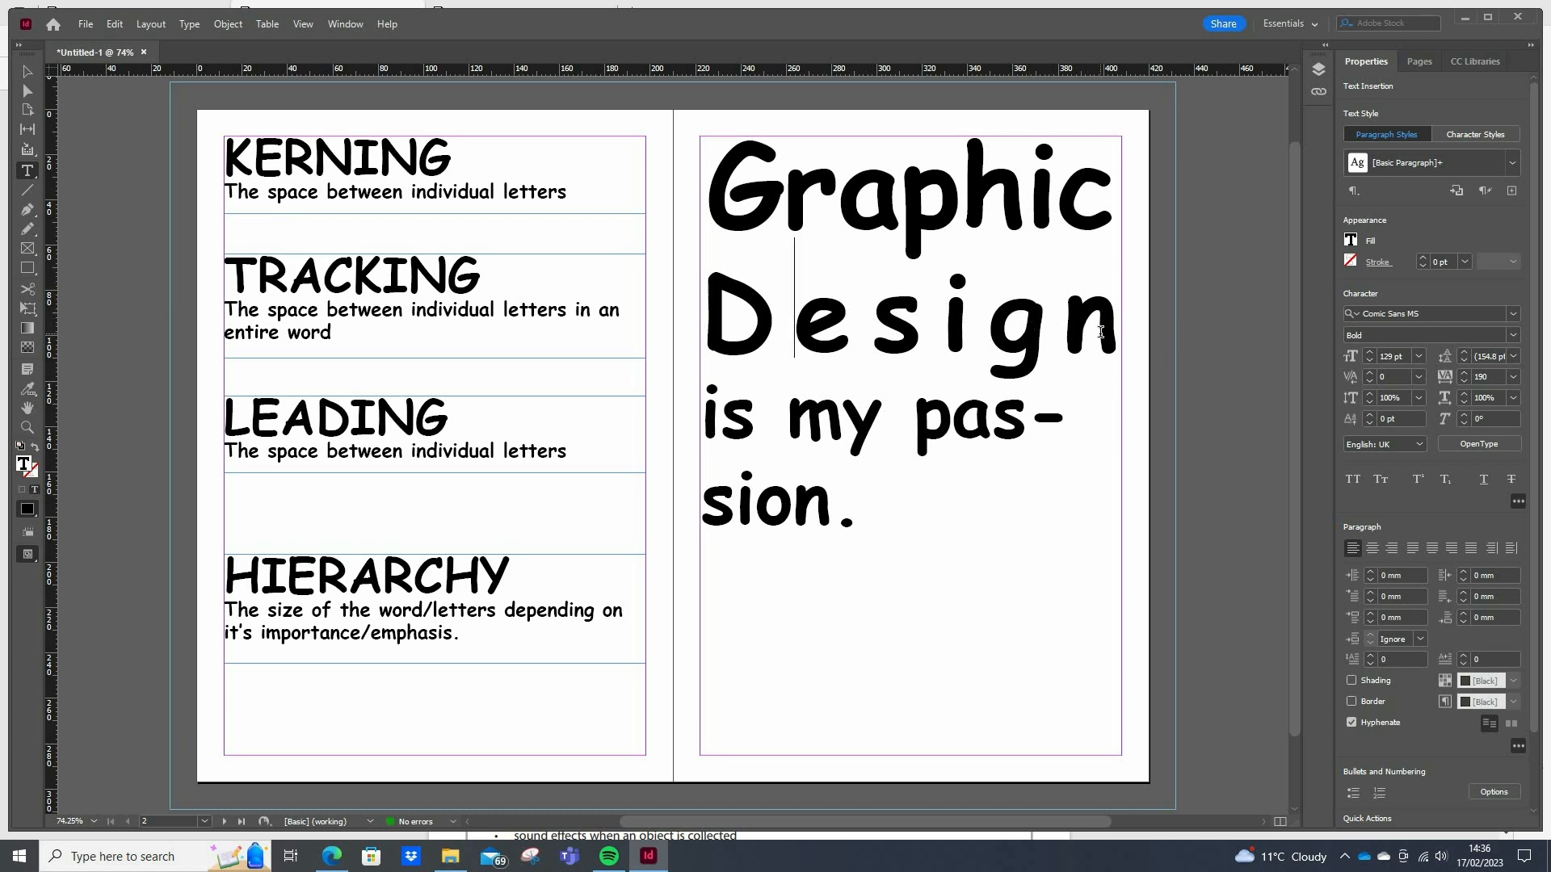
{"action": "left_click_drag", "start_coordinate": [1108, 324], "coordinate": [699, 324]}
{"action": "left_click", "coordinate": [1513, 378]}
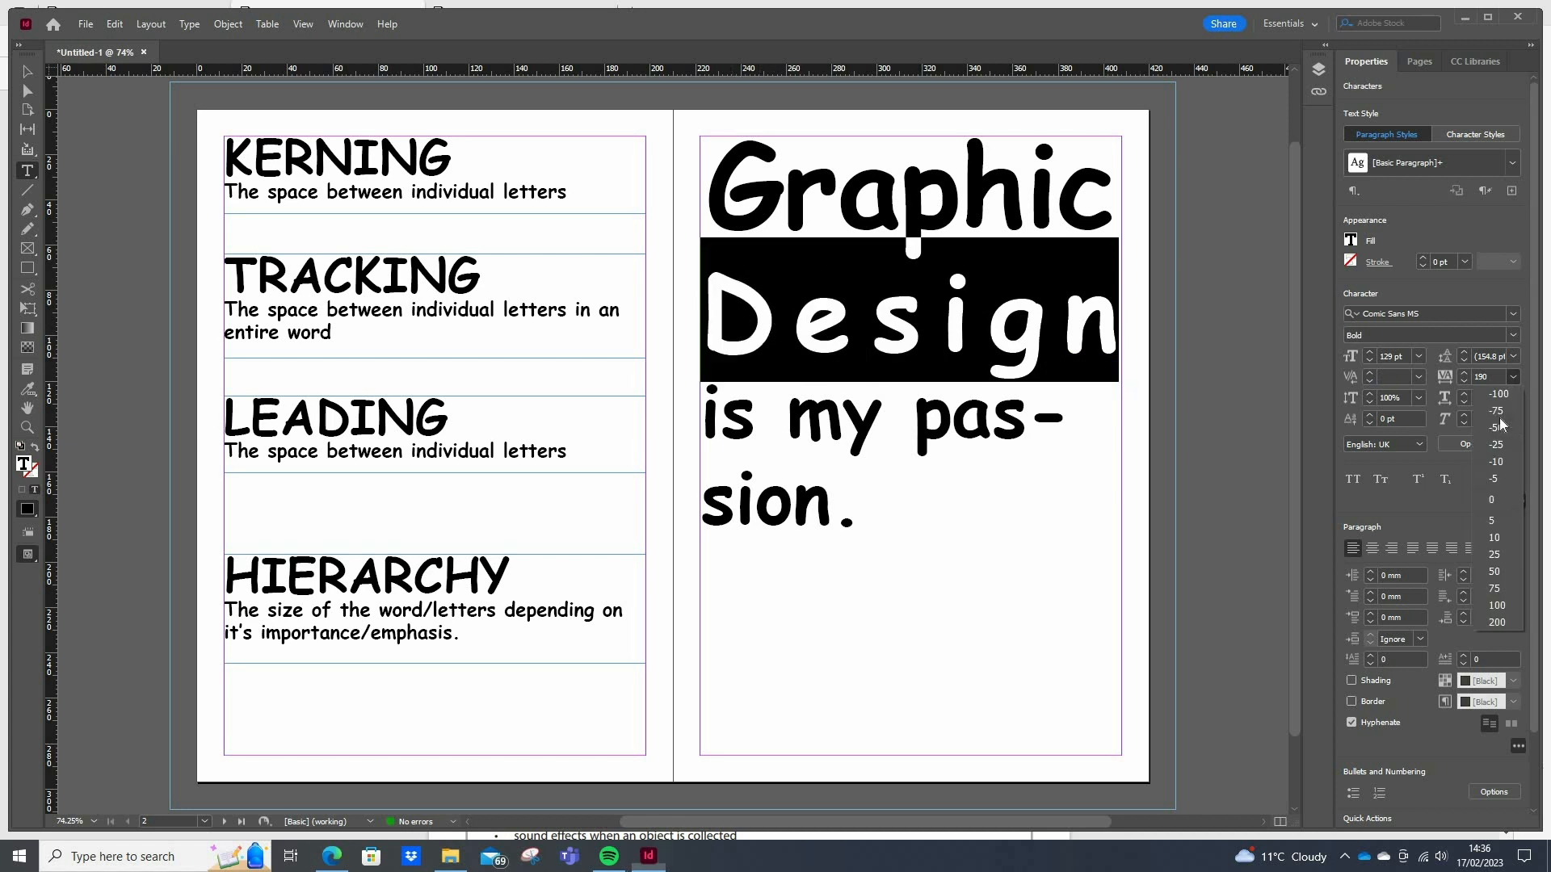
{"action": "left_click", "coordinate": [1496, 498]}
Widen the kerning between the "D" and "e" of "Design" to 120
{"action": "left_click", "coordinate": [791, 332]}
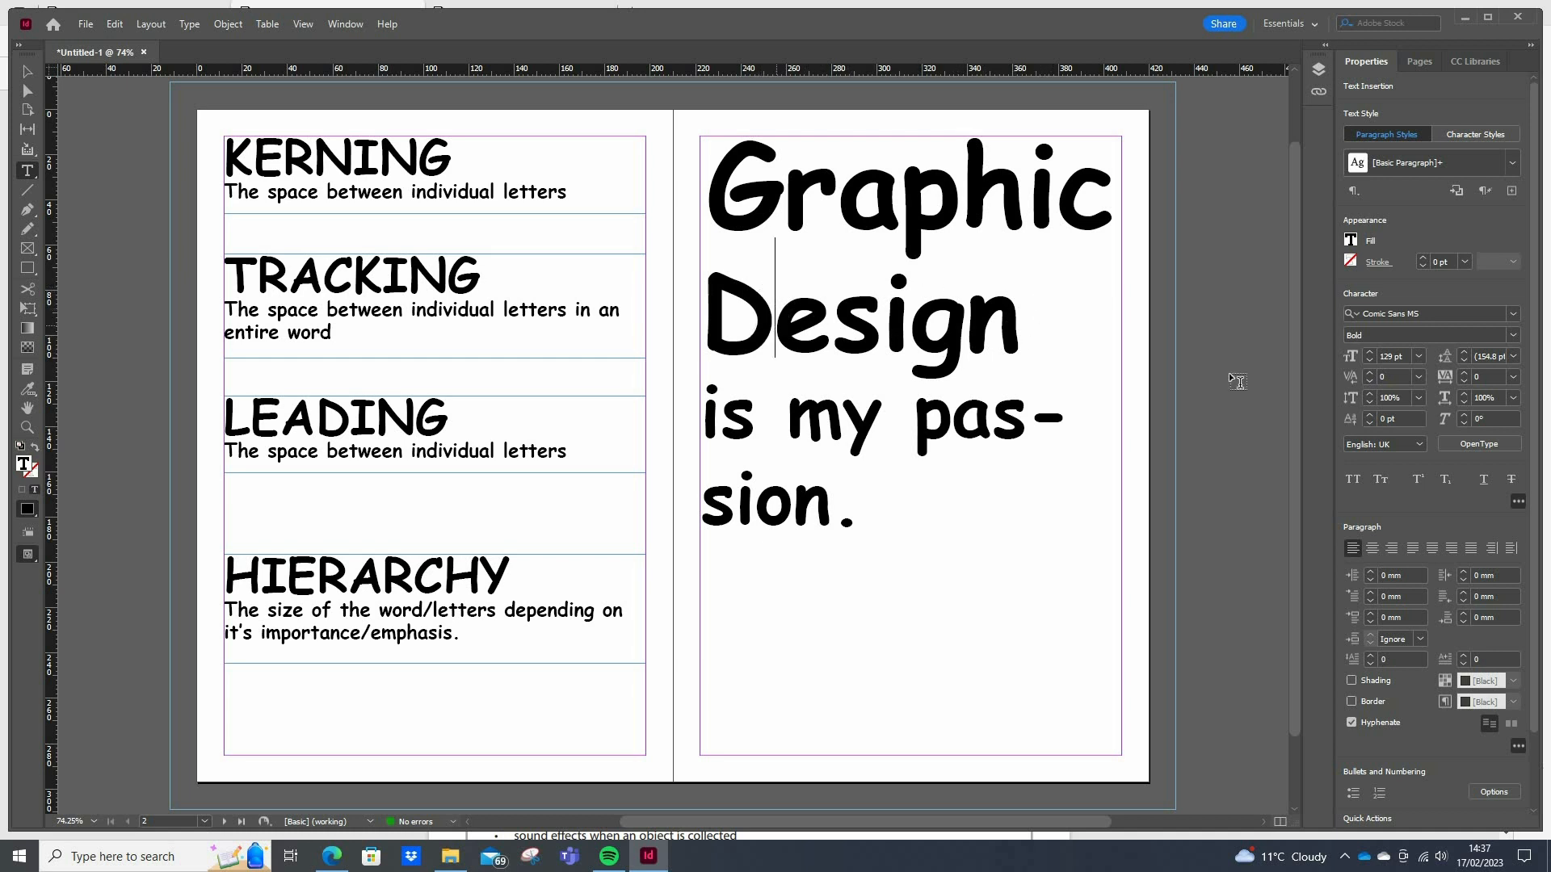
{"action": "left_click", "coordinate": [1368, 372]}
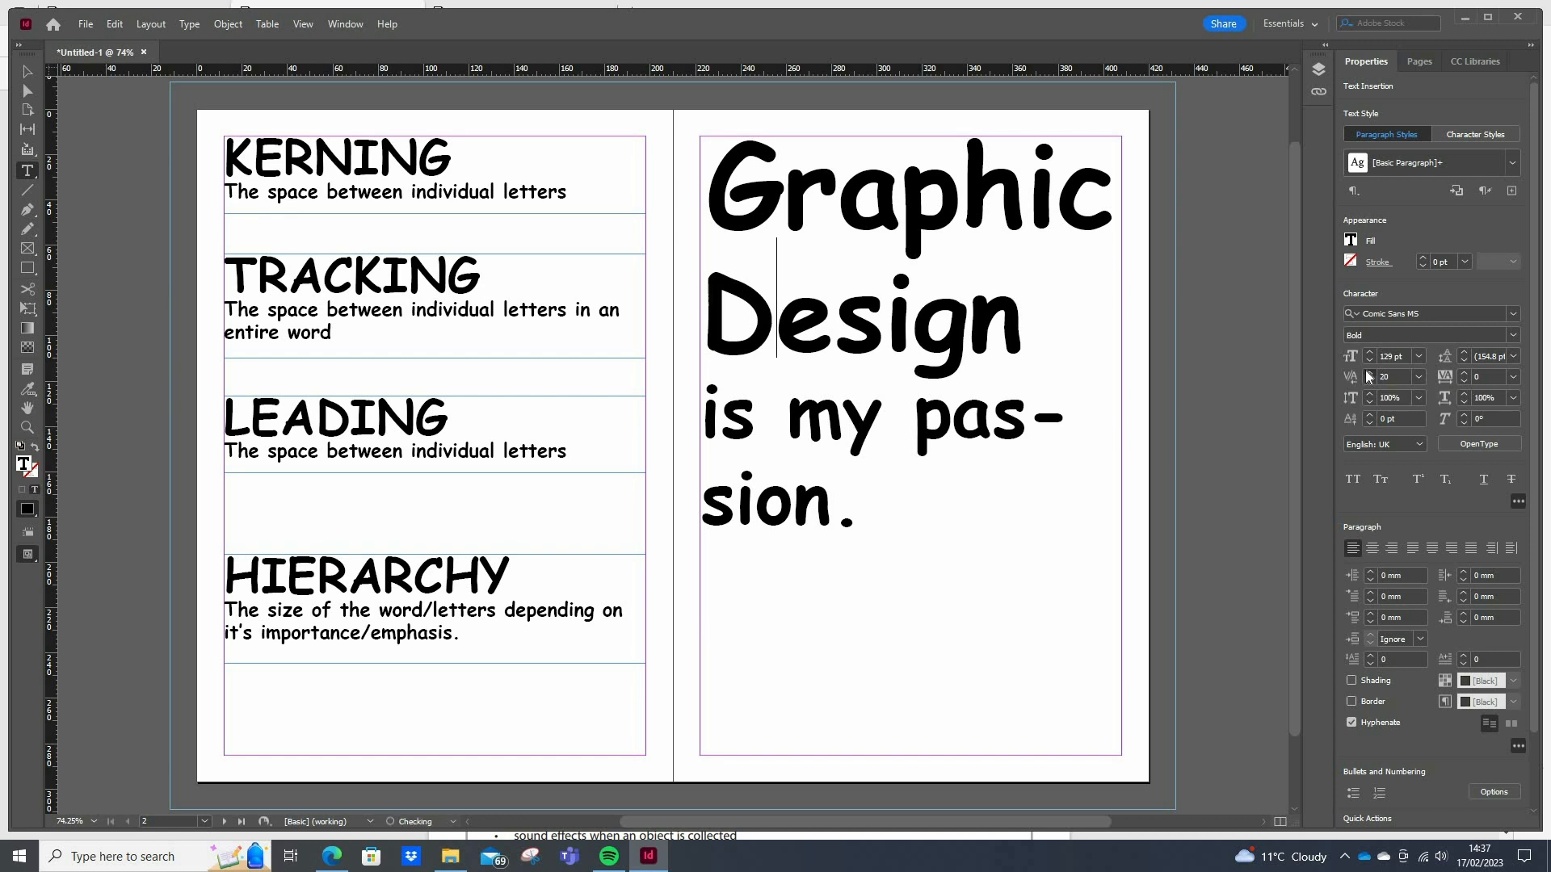
{"action": "left_click", "coordinate": [1368, 373]}
{"action": "left_click", "coordinate": [1368, 372]}
{"action": "left_click", "coordinate": [1368, 373]}
{"action": "left_click", "coordinate": [1368, 373]}
{"action": "left_click", "coordinate": [1368, 372]}
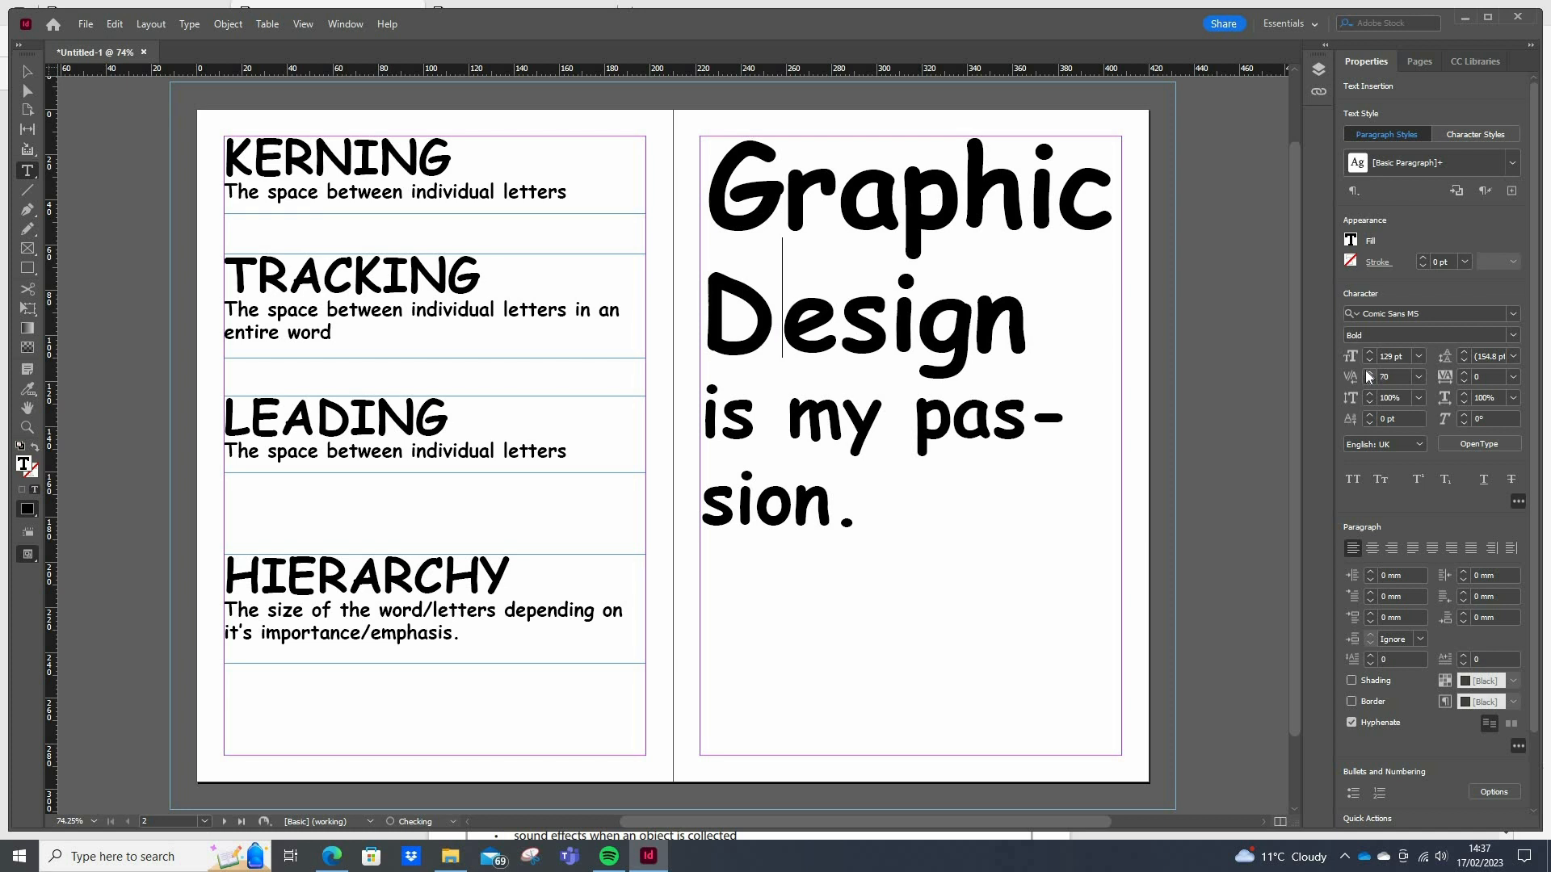
{"action": "left_click", "coordinate": [1368, 372]}
{"action": "left_click", "coordinate": [1368, 372]}
{"action": "left_click", "coordinate": [1368, 372]}
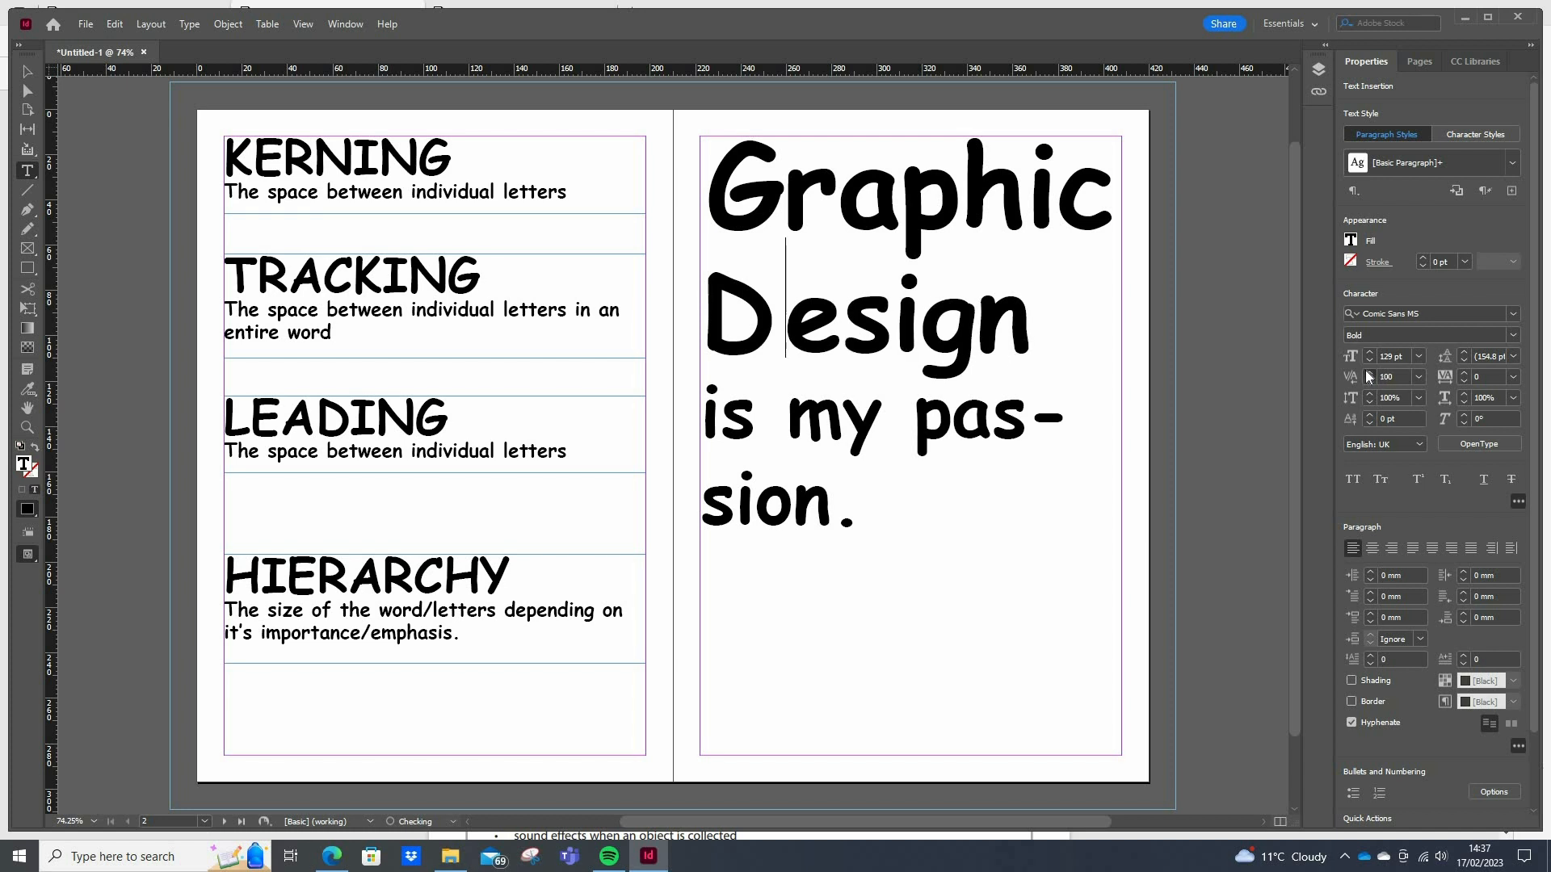
{"action": "left_click", "coordinate": [1368, 372]}
{"action": "left_click", "coordinate": [1368, 373]}
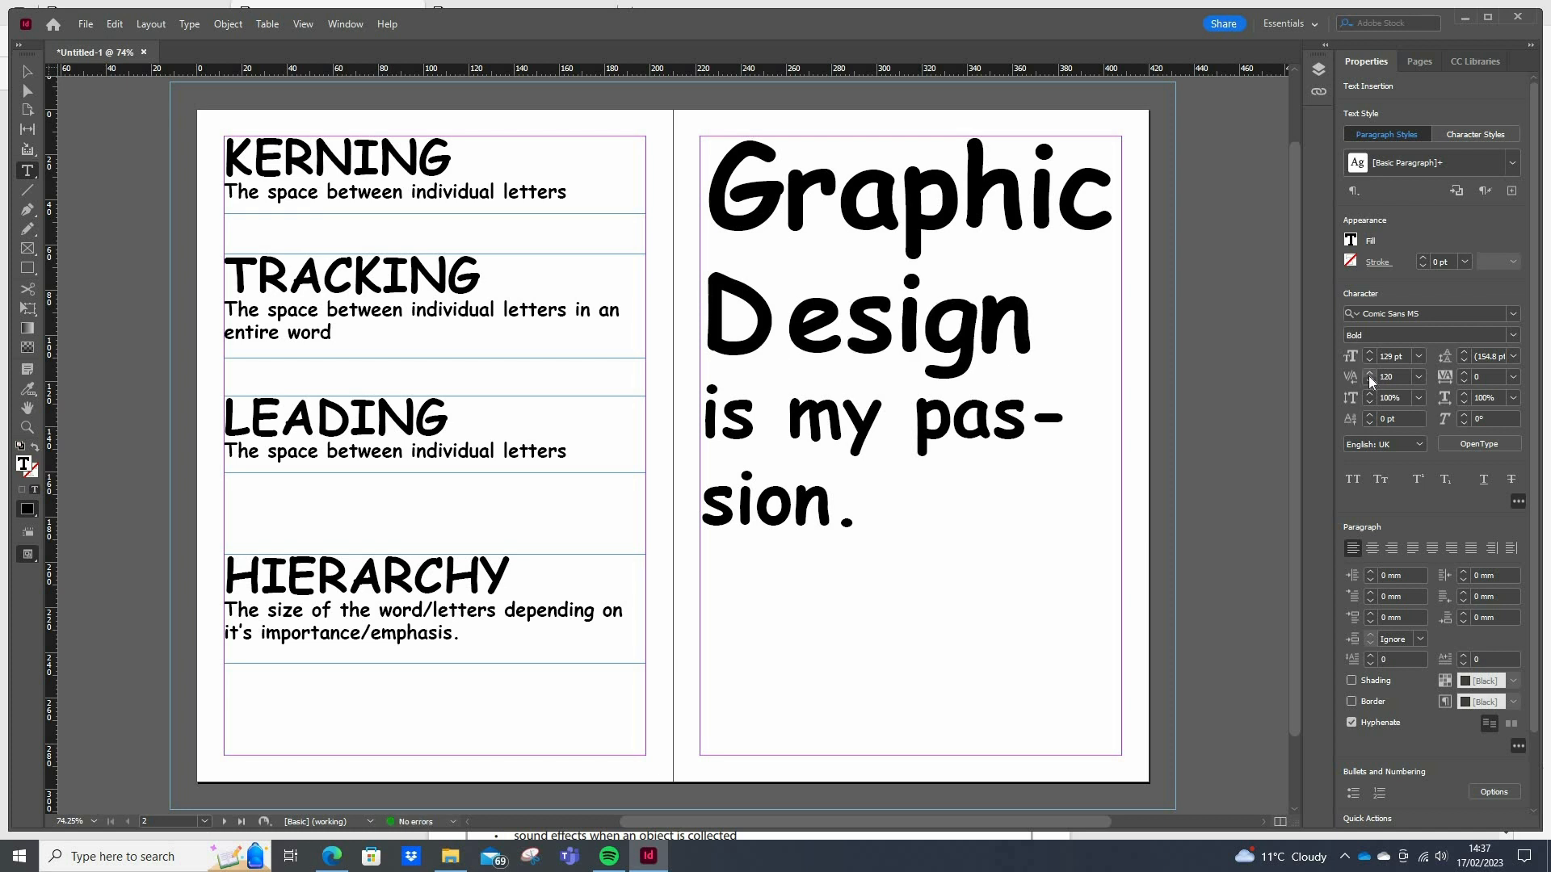
Bring the kerning between the "D" and "e" of "Design" back to 0
{"action": "left_click", "coordinate": [1370, 380]}
{"action": "left_click", "coordinate": [1370, 380]}
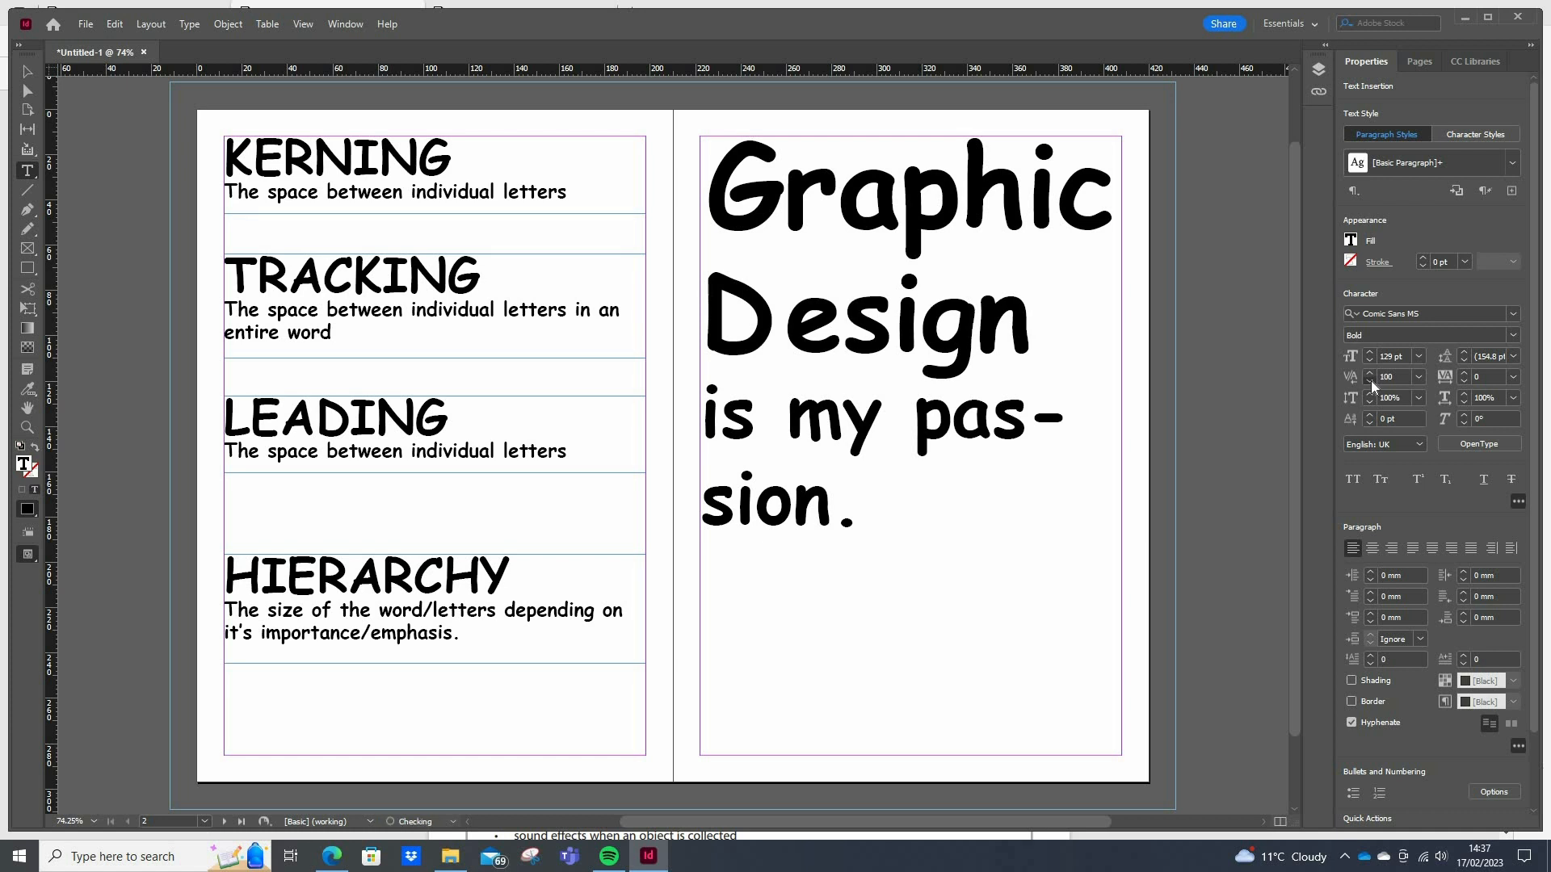
{"action": "left_click", "coordinate": [1369, 380]}
{"action": "left_click", "coordinate": [1369, 380]}
{"action": "left_click", "coordinate": [1370, 380]}
{"action": "left_click", "coordinate": [1370, 381]}
{"action": "left_click", "coordinate": [1370, 380]}
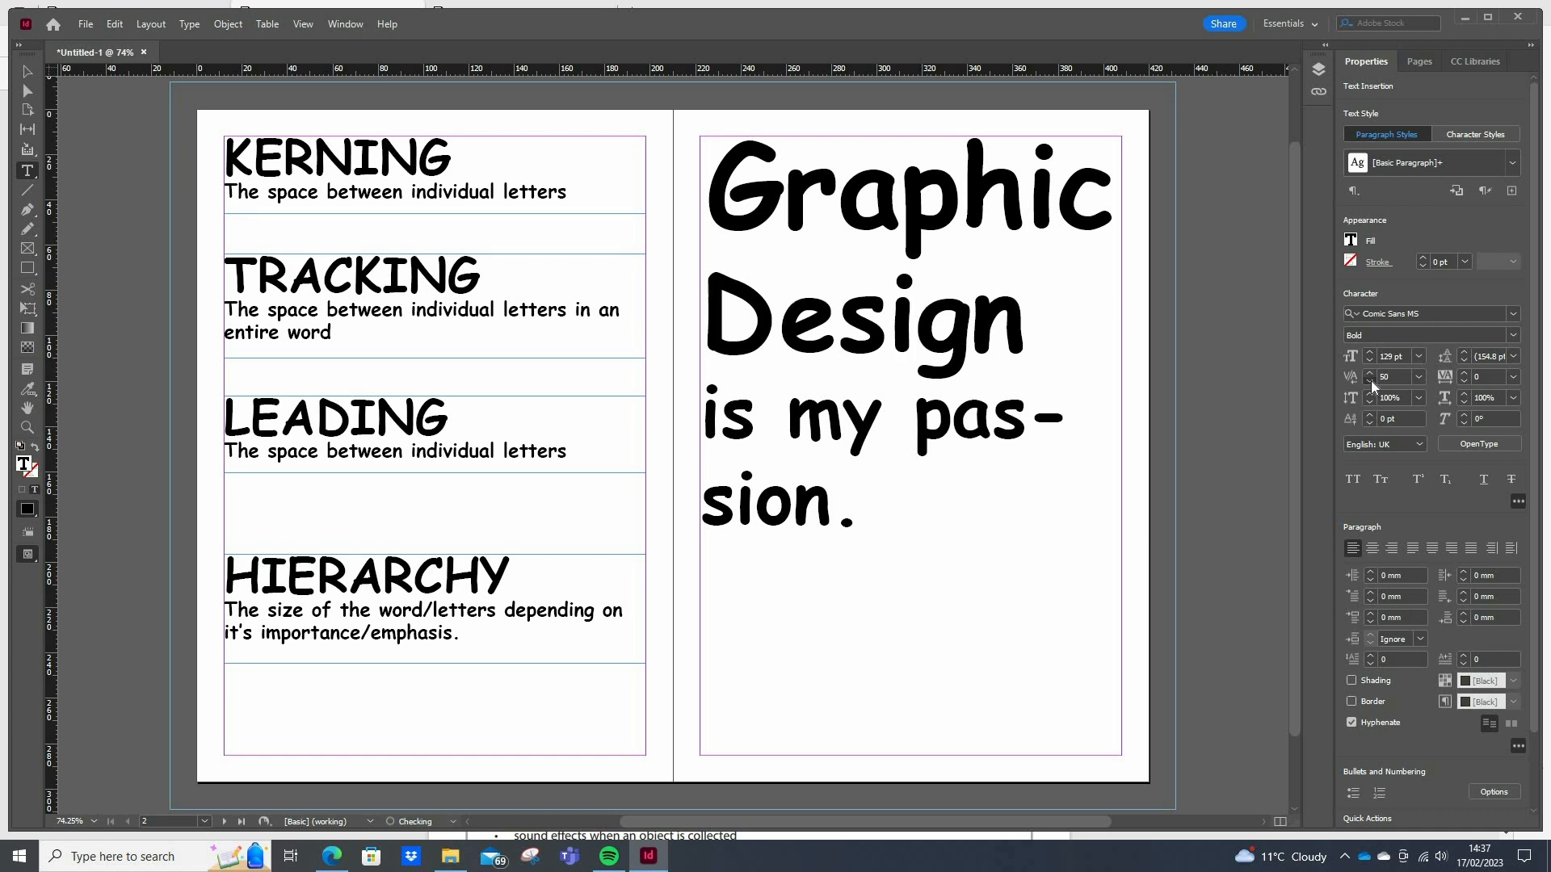
{"action": "left_click", "coordinate": [1369, 381]}
{"action": "left_click", "coordinate": [1370, 380]}
{"action": "left_click", "coordinate": [1369, 381]}
{"action": "left_click", "coordinate": [1370, 380]}
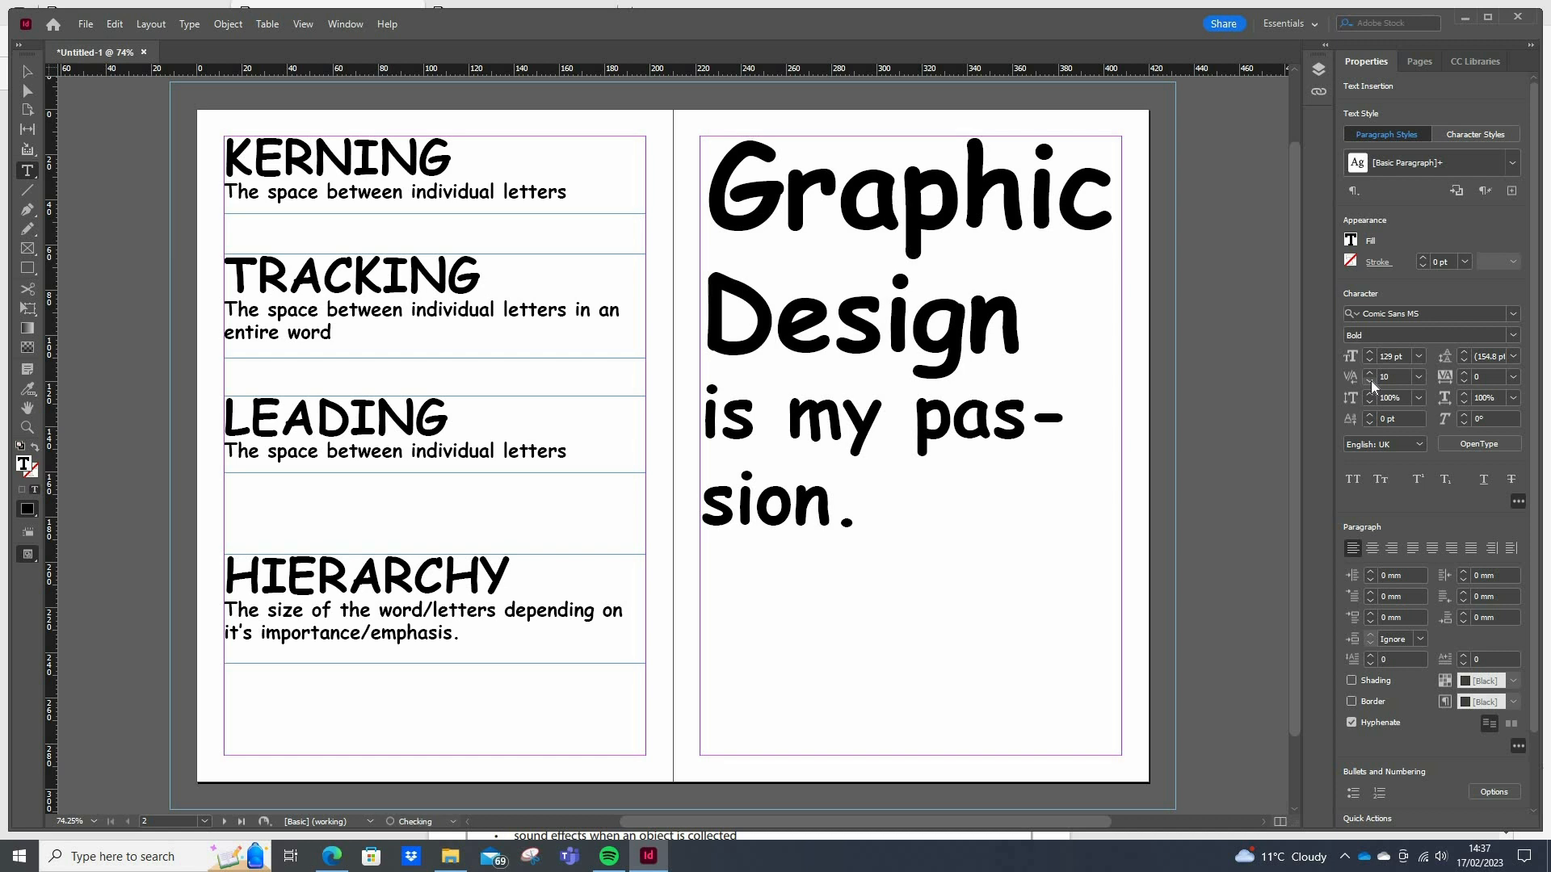
{"action": "left_click", "coordinate": [1370, 380]}
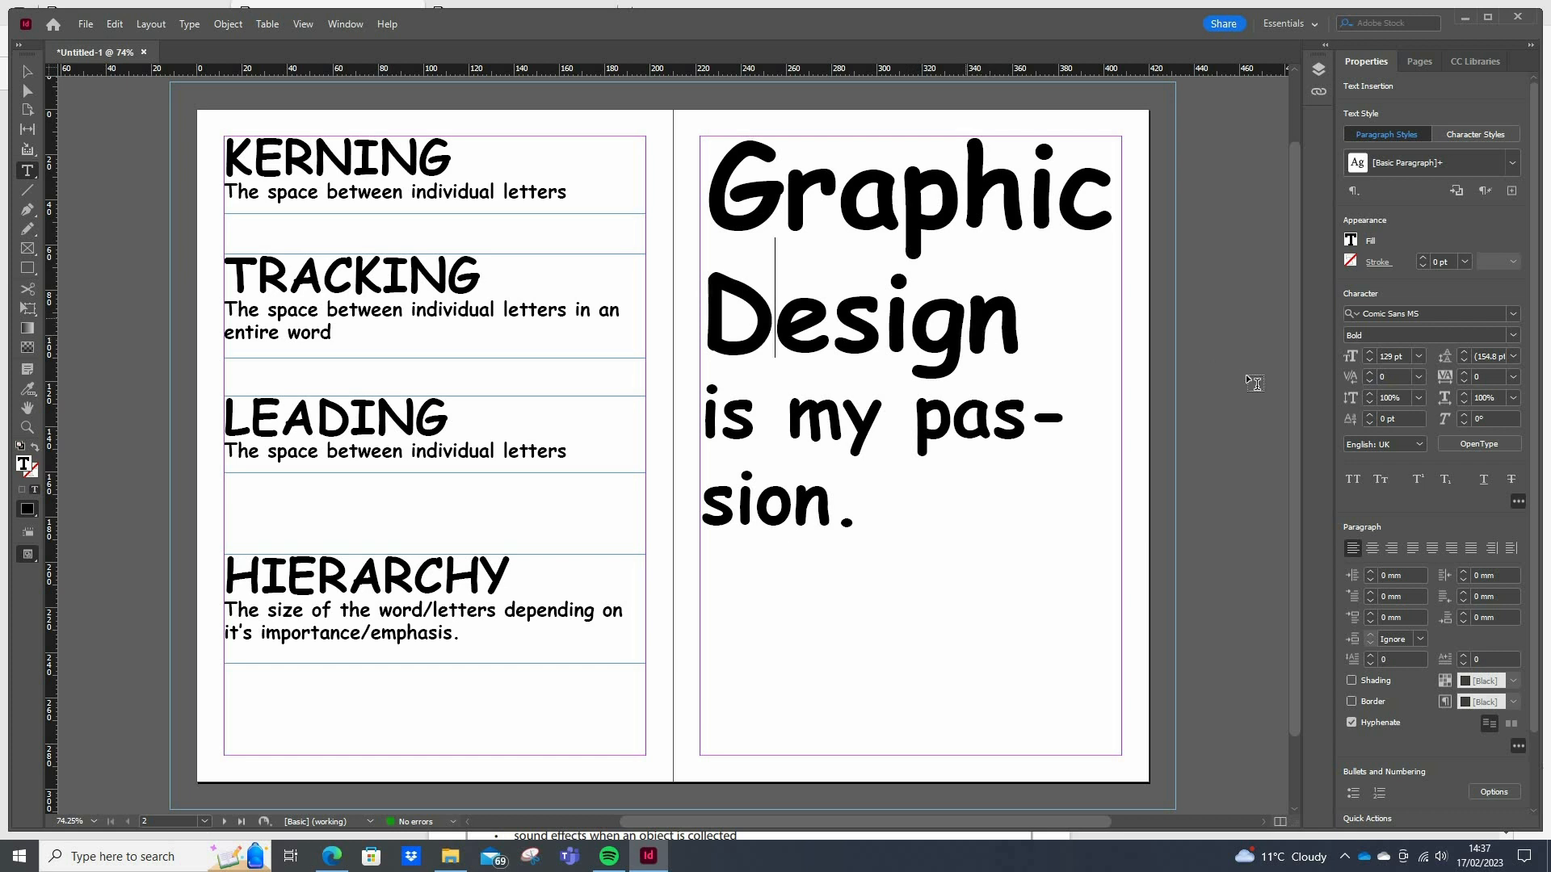
Set the kerning between the "g" and "n" of "Design" to 30
{"action": "left_click", "coordinate": [971, 321]}
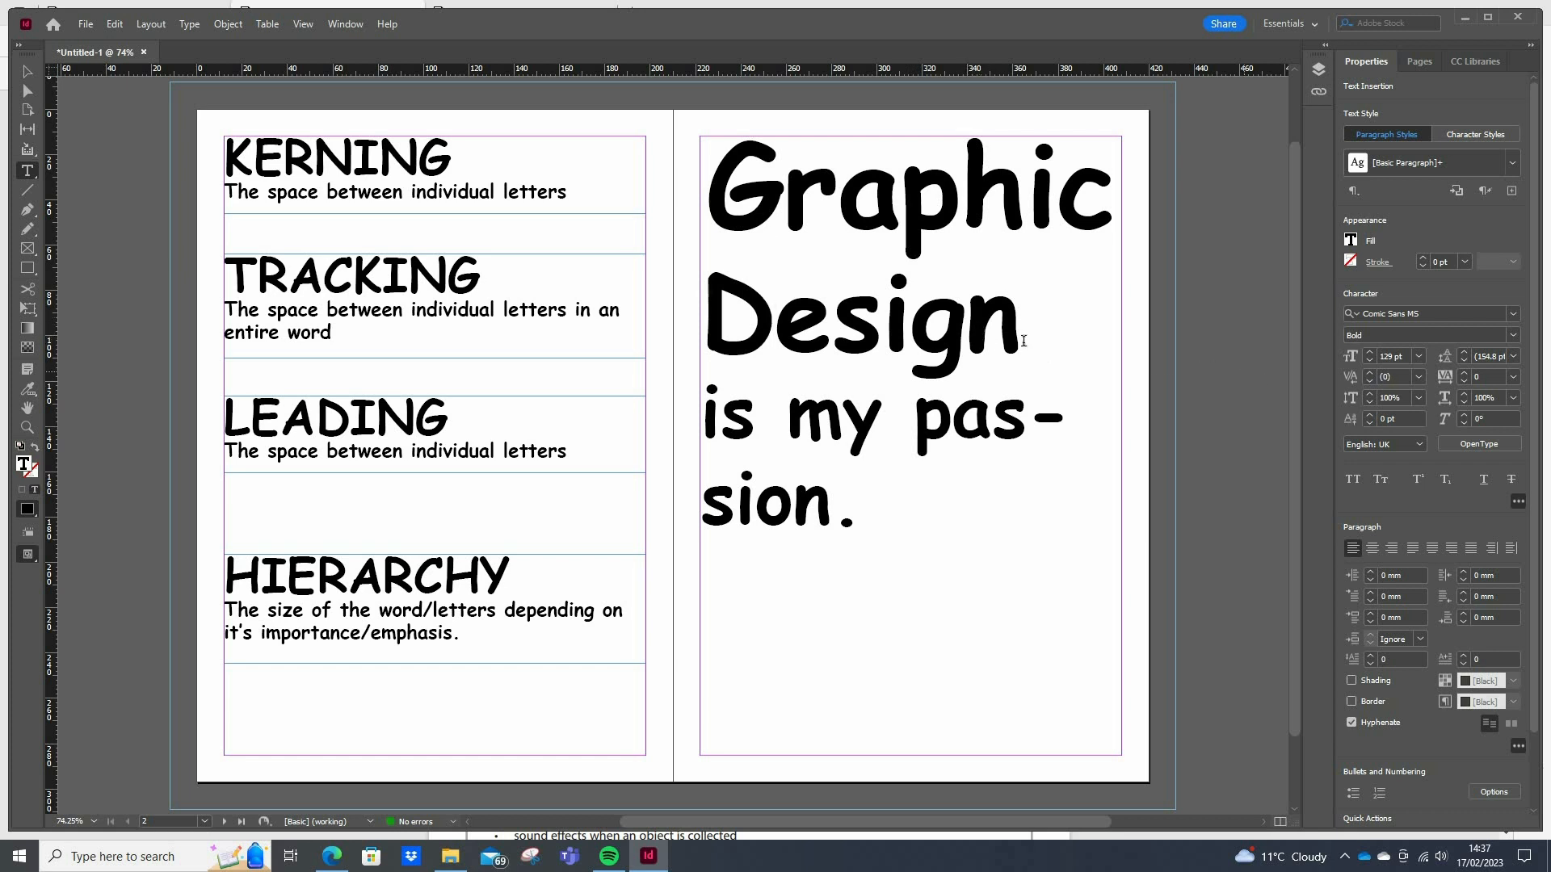
{"action": "left_click", "coordinate": [1368, 373]}
{"action": "left_click", "coordinate": [1368, 373]}
{"action": "left_click", "coordinate": [1368, 373]}
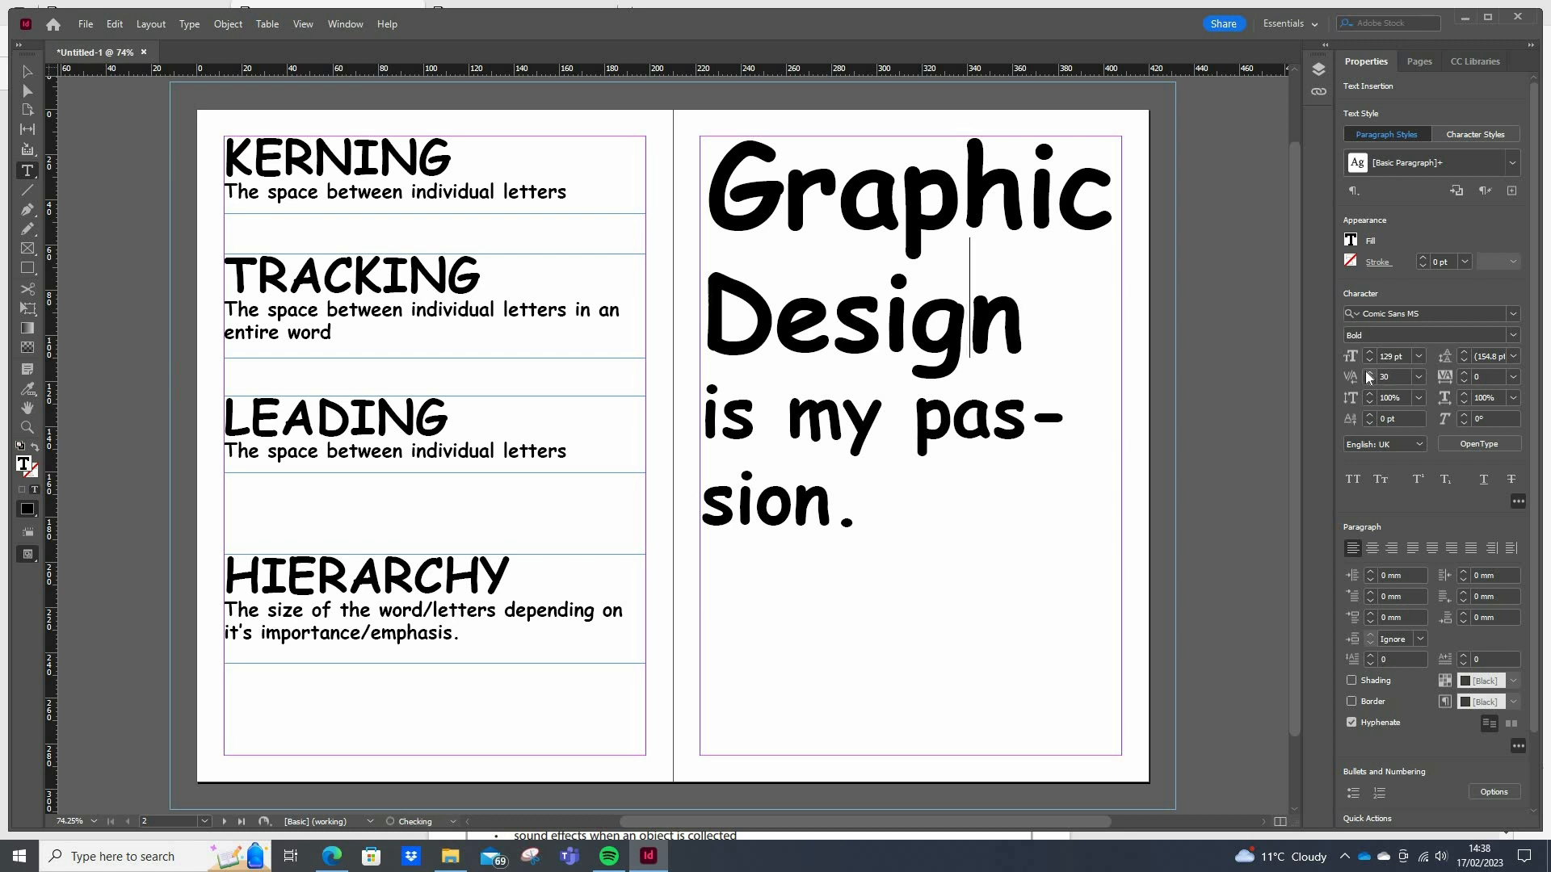
{"action": "left_click", "coordinate": [1063, 345]}
{"action": "left_click", "coordinate": [1038, 349]}
Replace "individual letters" in the LEADING description with "the lines of text"
{"action": "triple_click", "coordinate": [367, 455]}
{"action": "left_click_drag", "start_coordinate": [568, 454], "coordinate": [409, 453]}
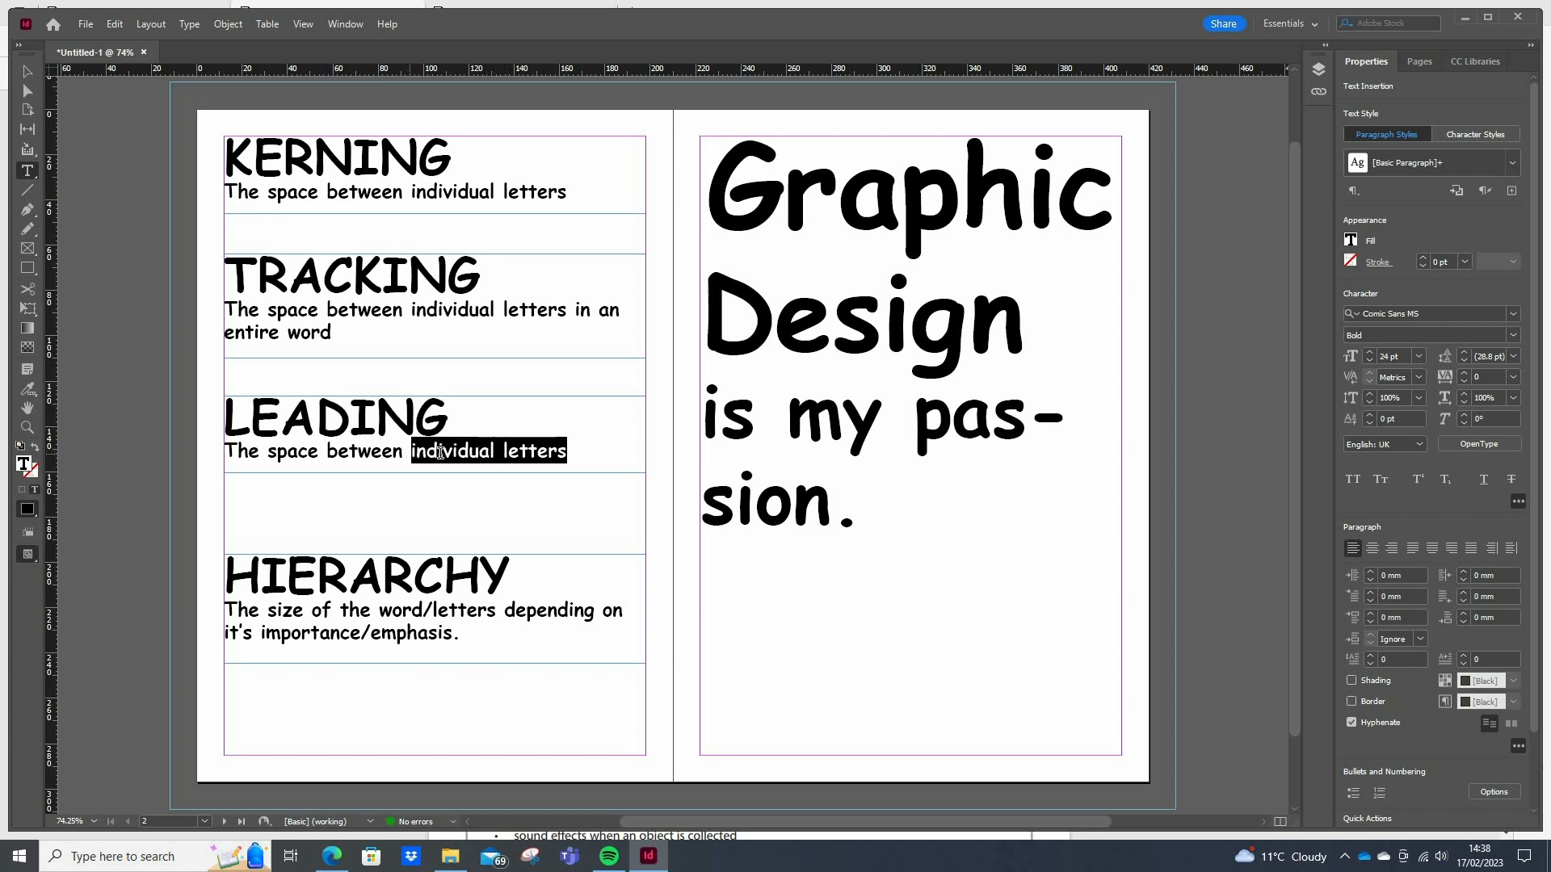
{"action": "type", "text": "the line"}
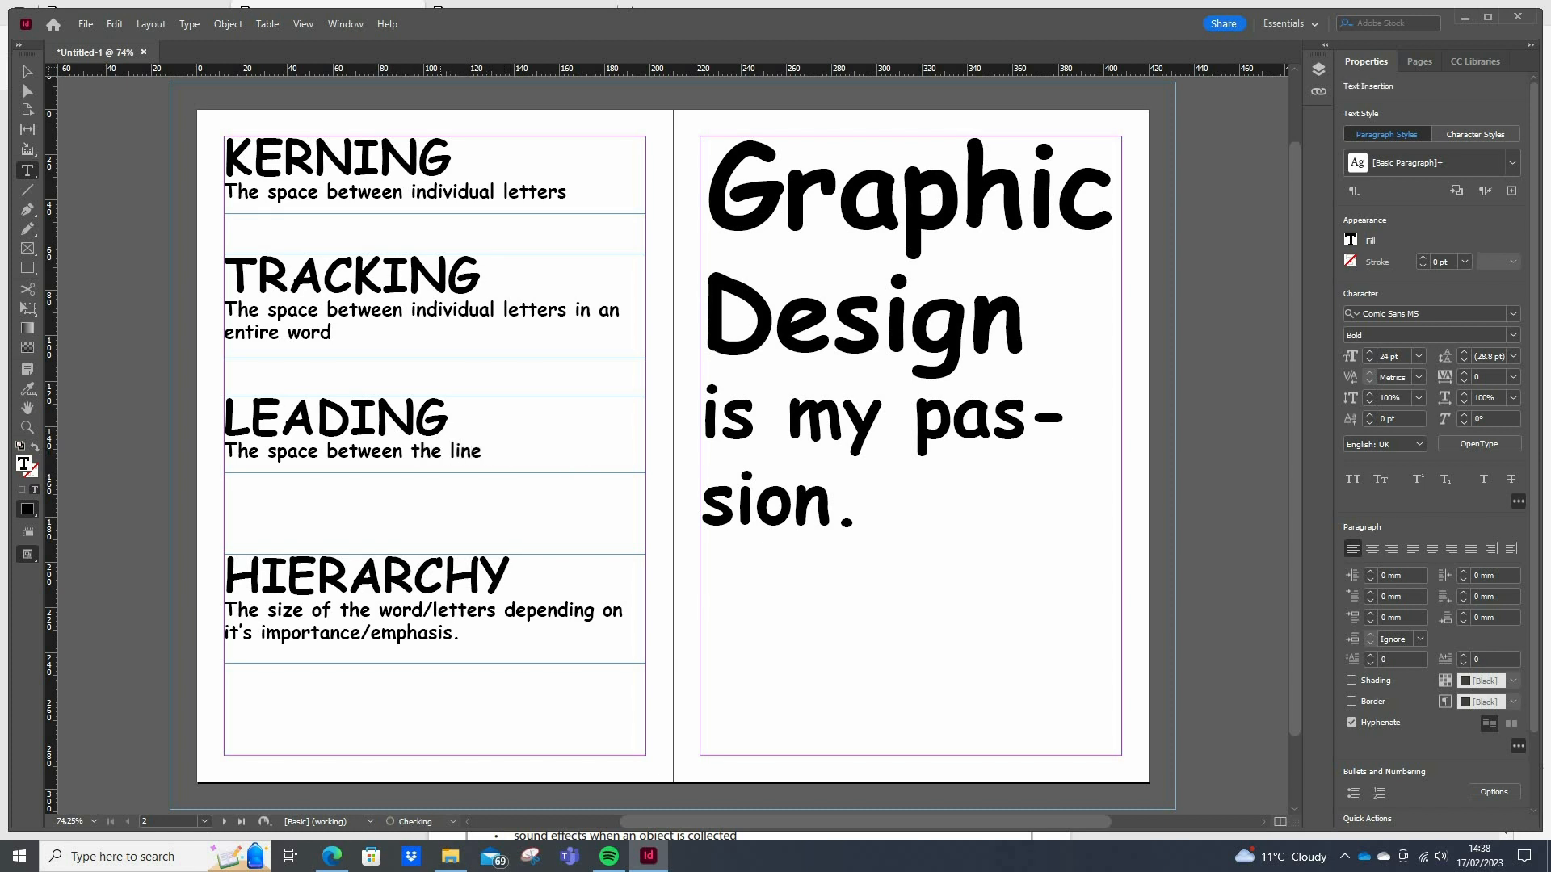
{"action": "type", "text": "s of text"}
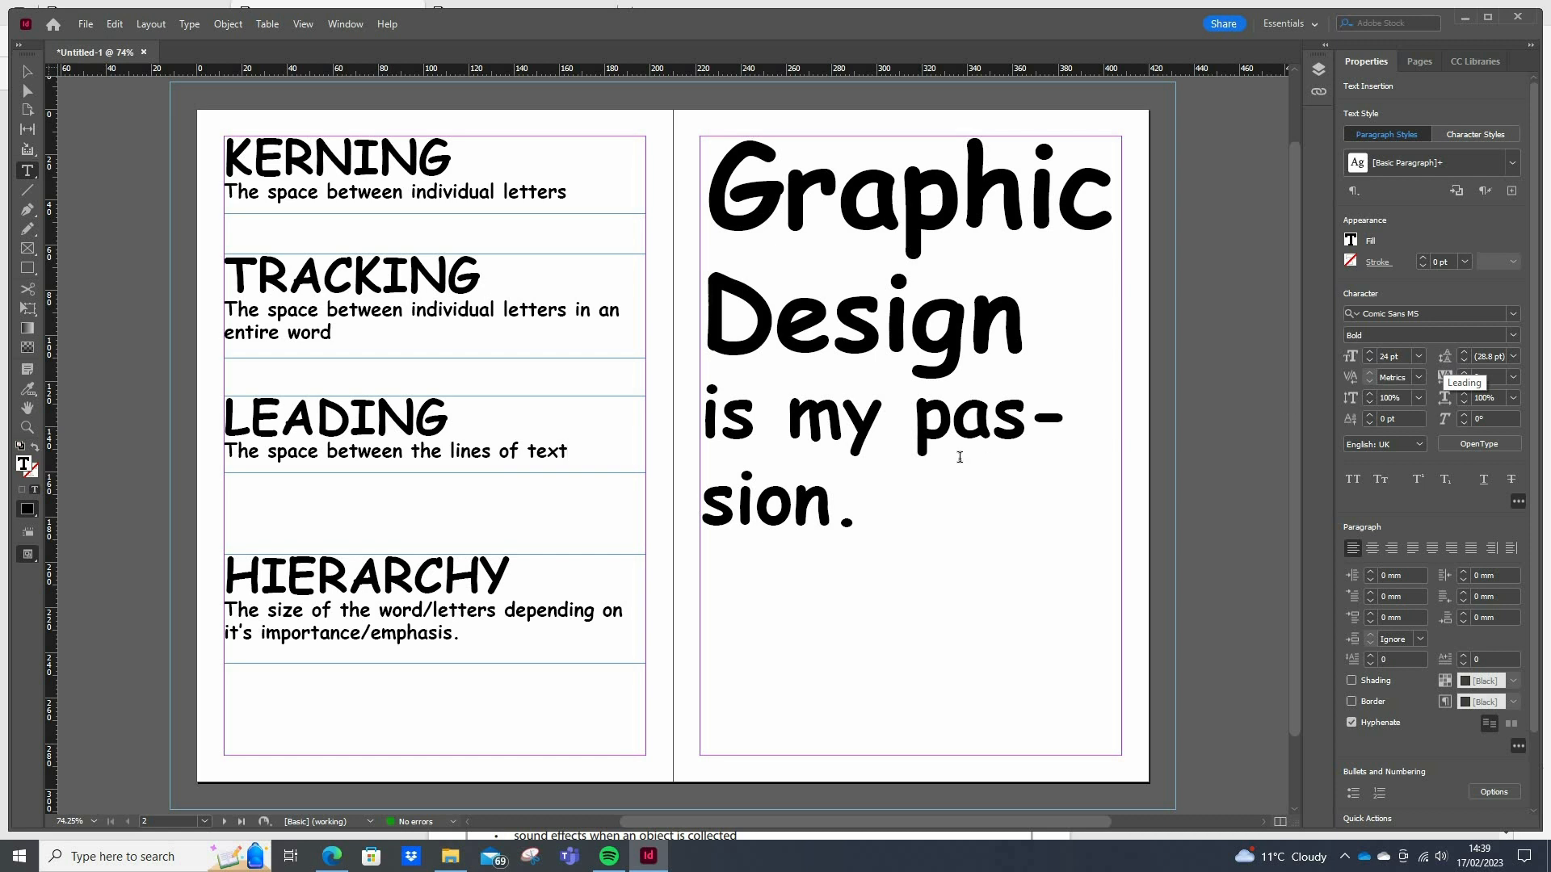
Set the leading of the whole "Graphic Design is my passion." text to 6 pt, followed by 72 pt
{"action": "left_click_drag", "start_coordinate": [862, 517], "coordinate": [703, 200]}
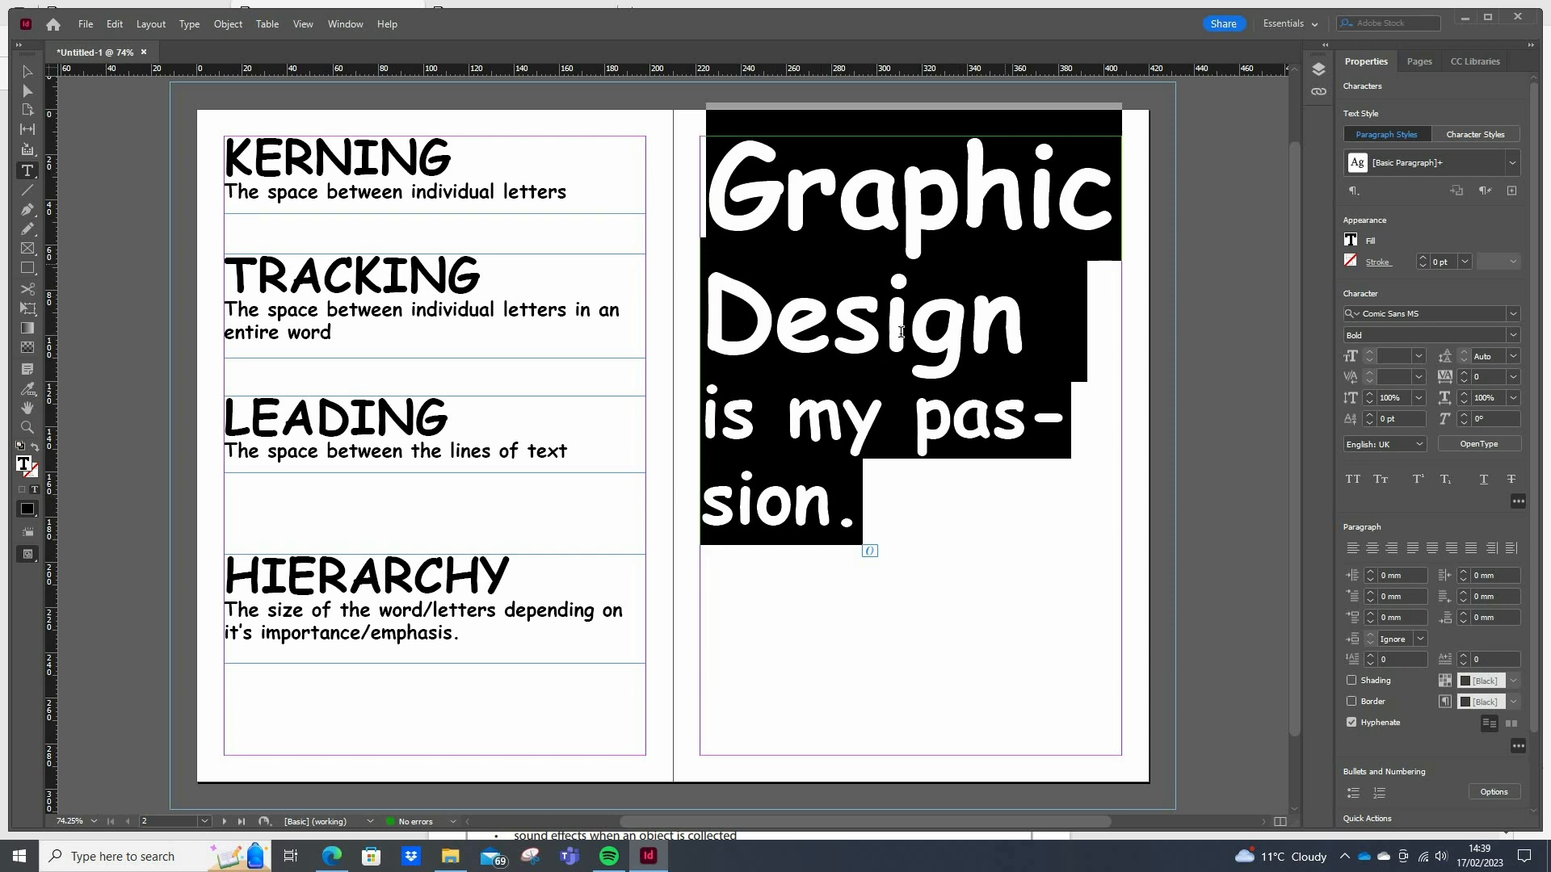
{"action": "left_click", "coordinate": [1513, 356]}
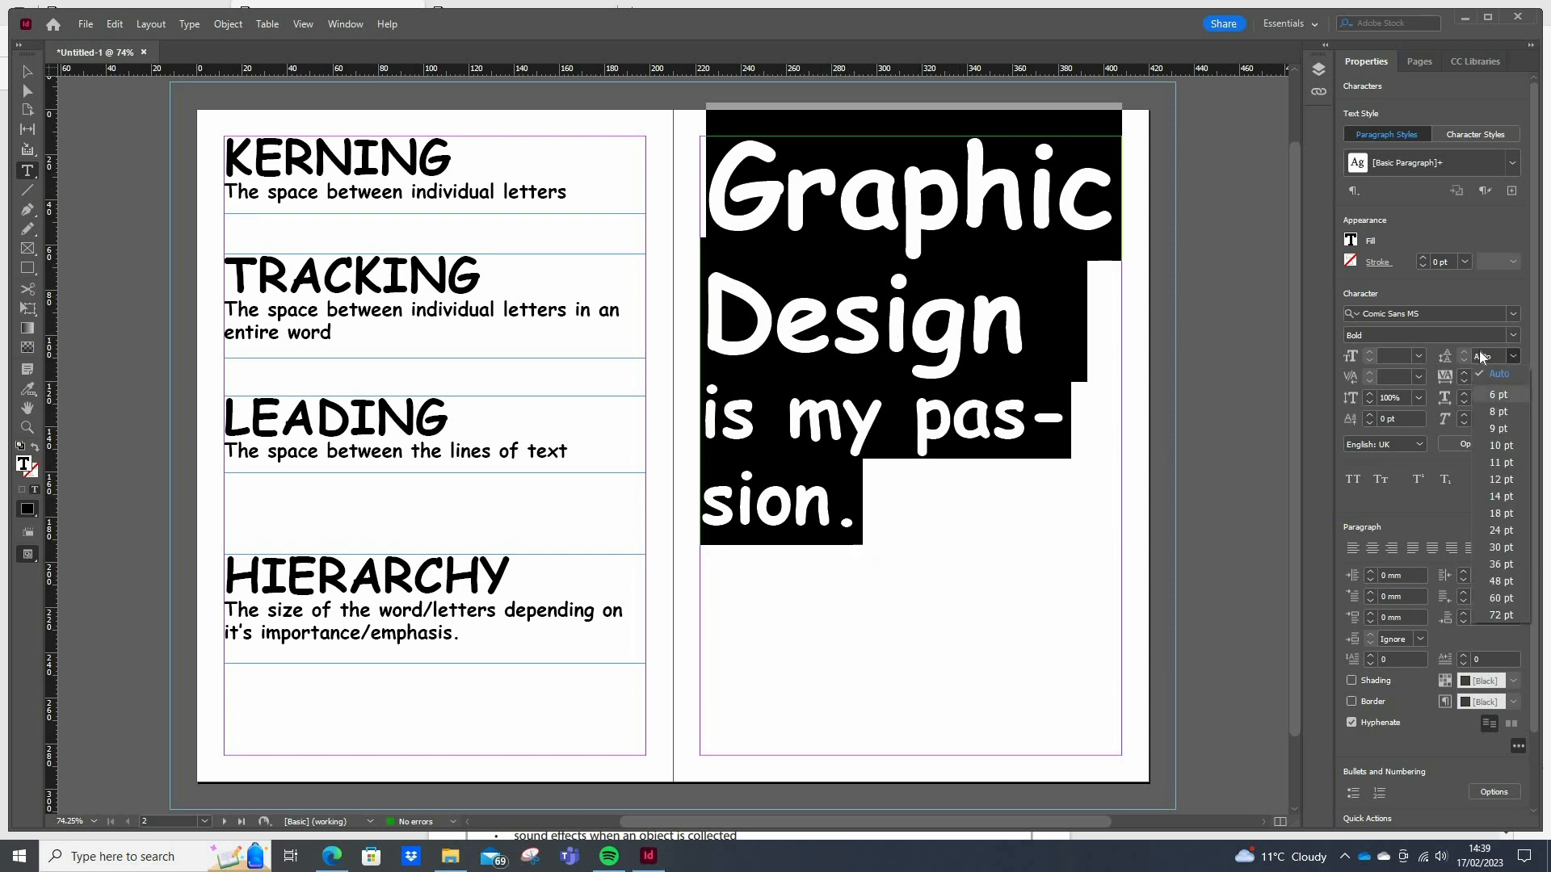
{"action": "left_click", "coordinate": [1498, 394]}
{"action": "left_click", "coordinate": [1512, 357]}
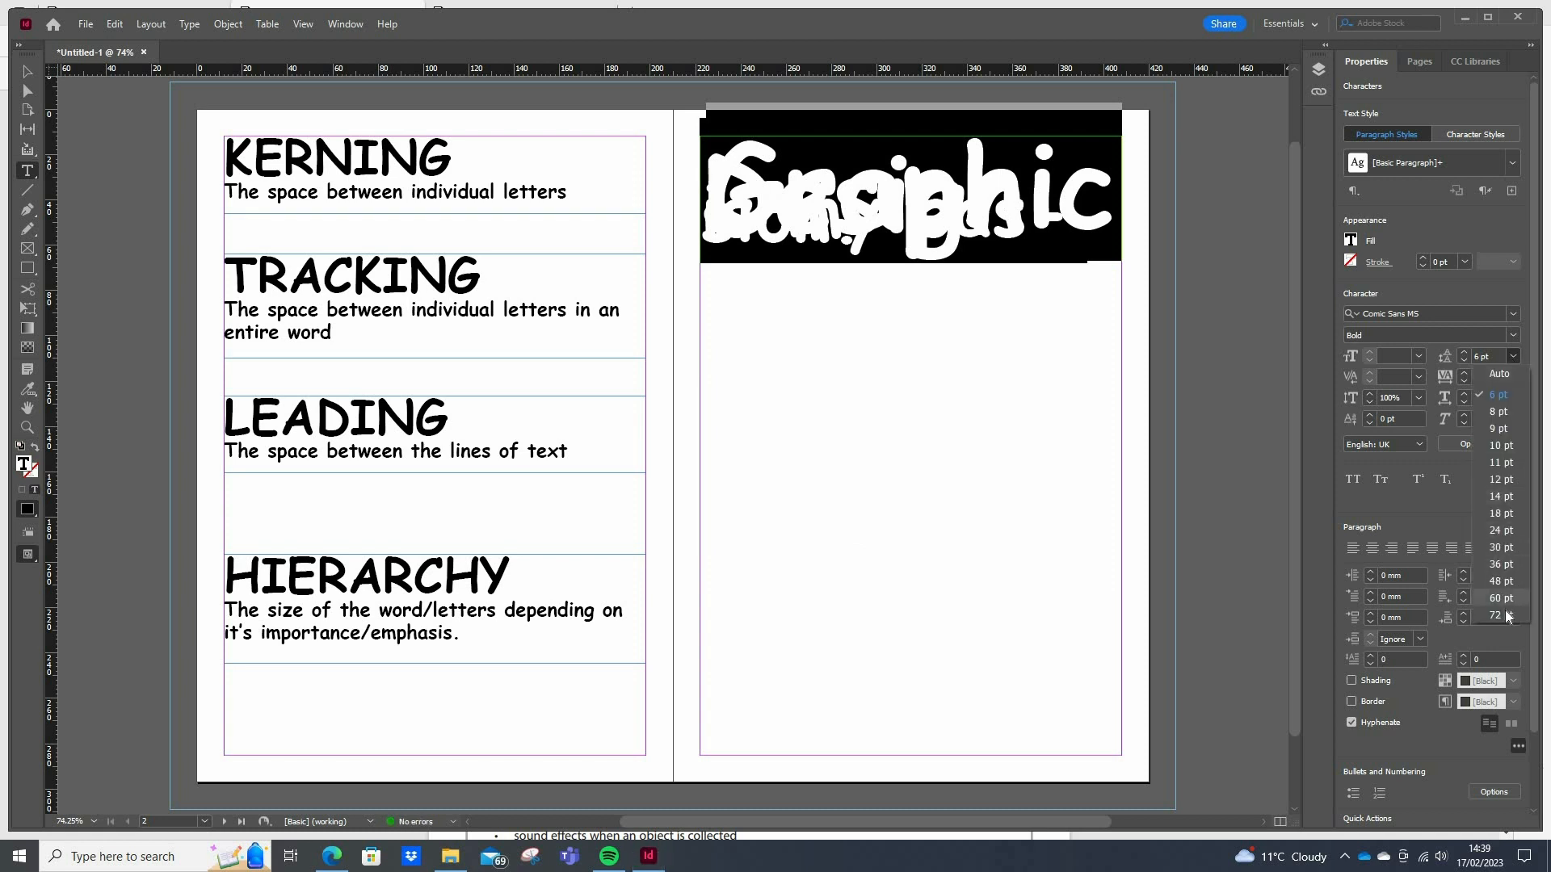
{"action": "left_click", "coordinate": [1498, 616]}
Increase the leading of the whole sample text to 170 pt and fine-tune it to 168 pt
{"action": "double_click", "coordinate": [1481, 356]}
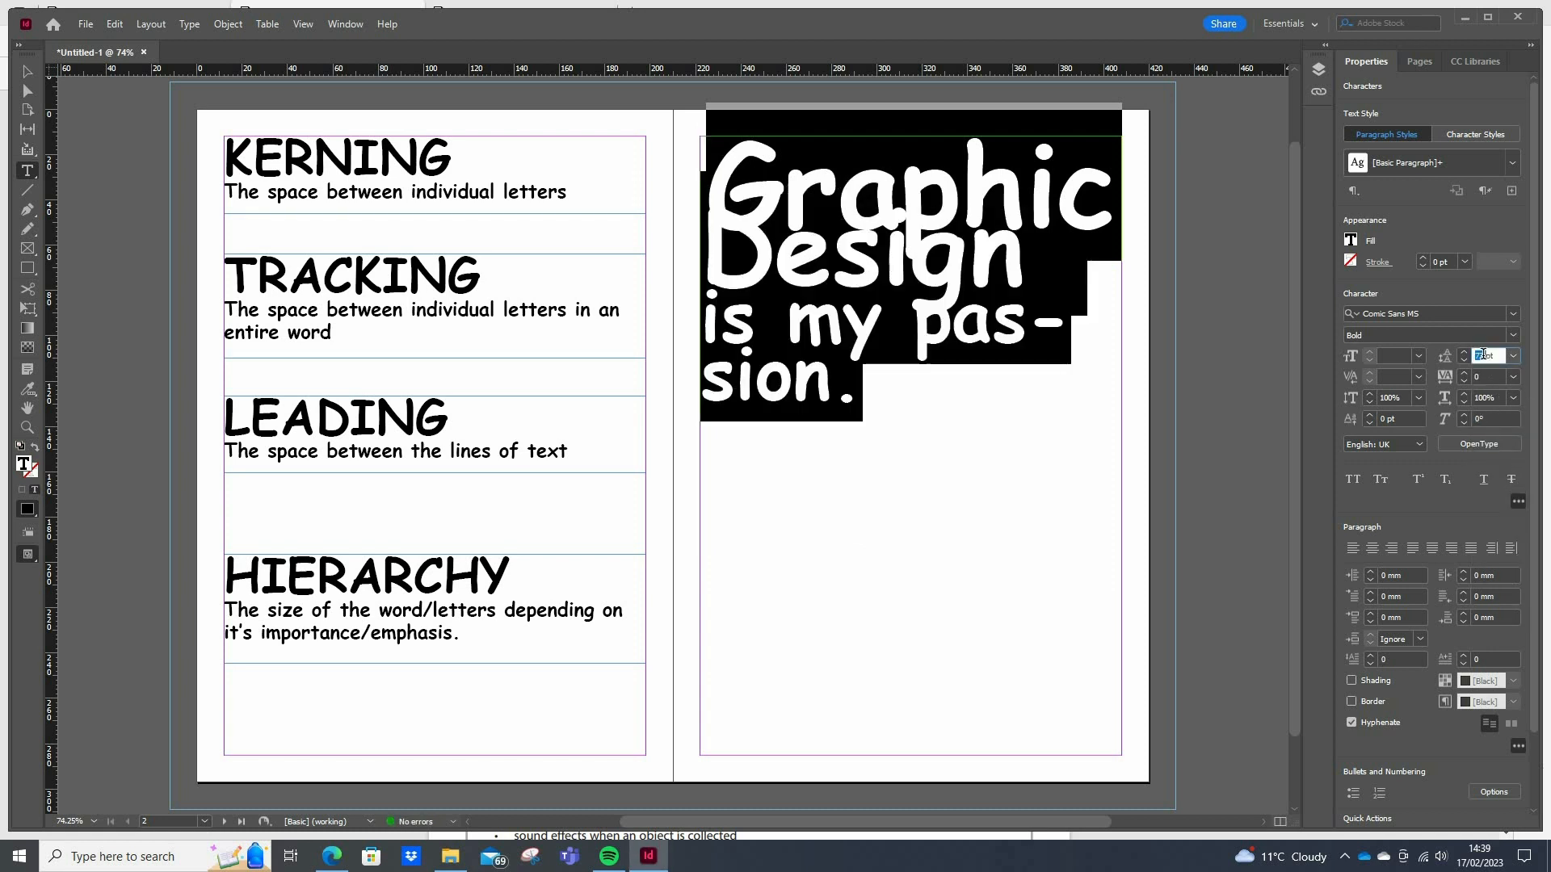
{"action": "scroll", "coordinate": [1483, 356], "scroll_direction": "up", "scroll_amount": 4}
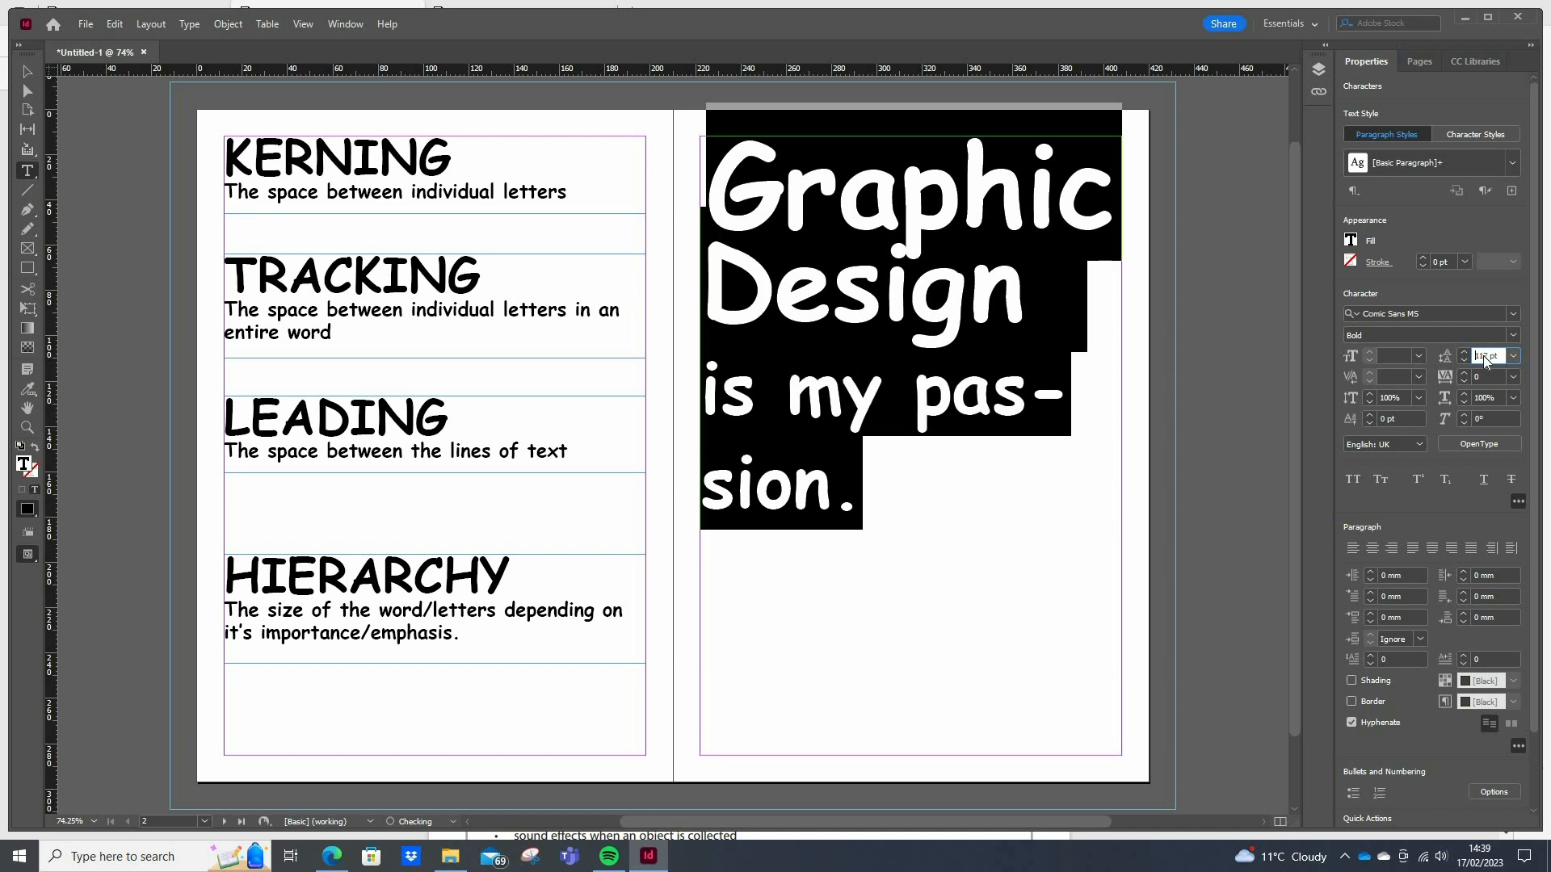
{"action": "scroll", "coordinate": [1482, 355], "scroll_direction": "up", "scroll_amount": 8}
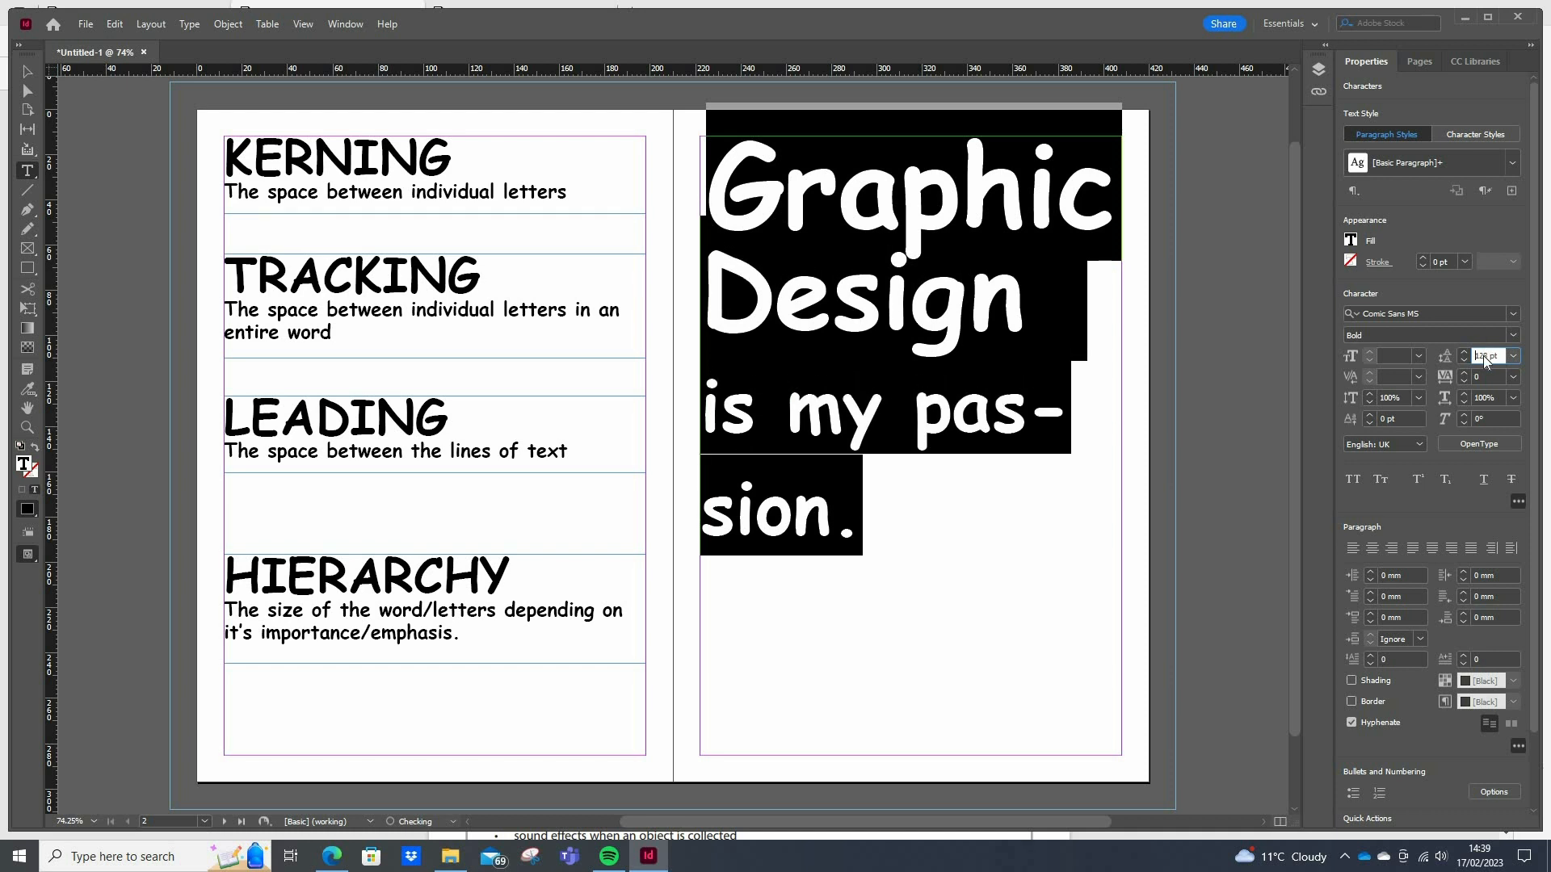
{"action": "scroll", "coordinate": [1483, 355], "scroll_direction": "up", "scroll_amount": 8}
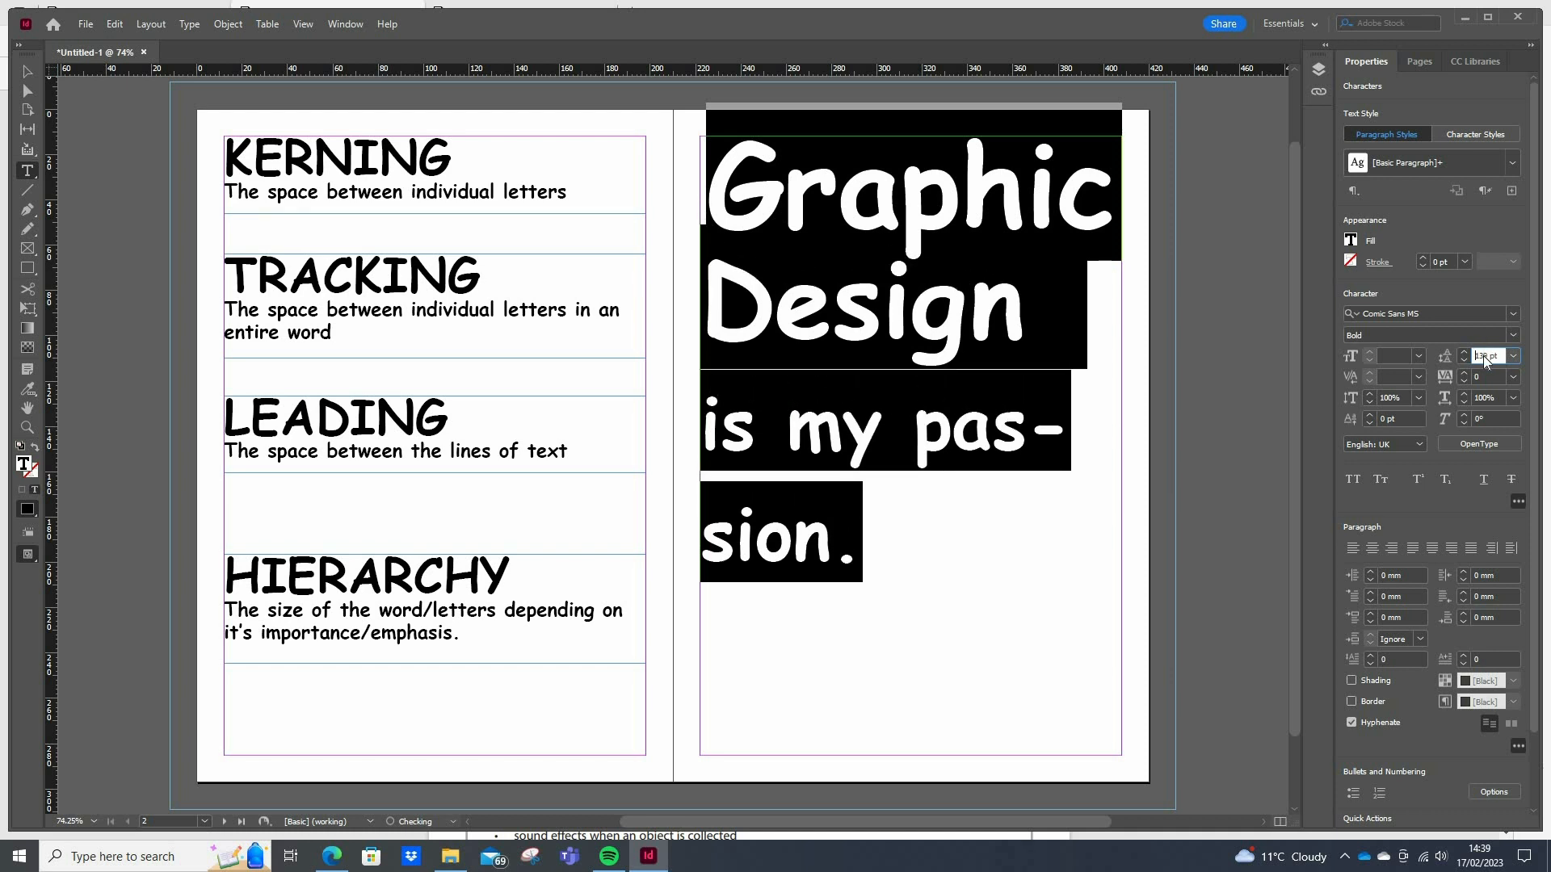
{"action": "scroll", "coordinate": [1482, 355], "scroll_direction": "up", "scroll_amount": 8}
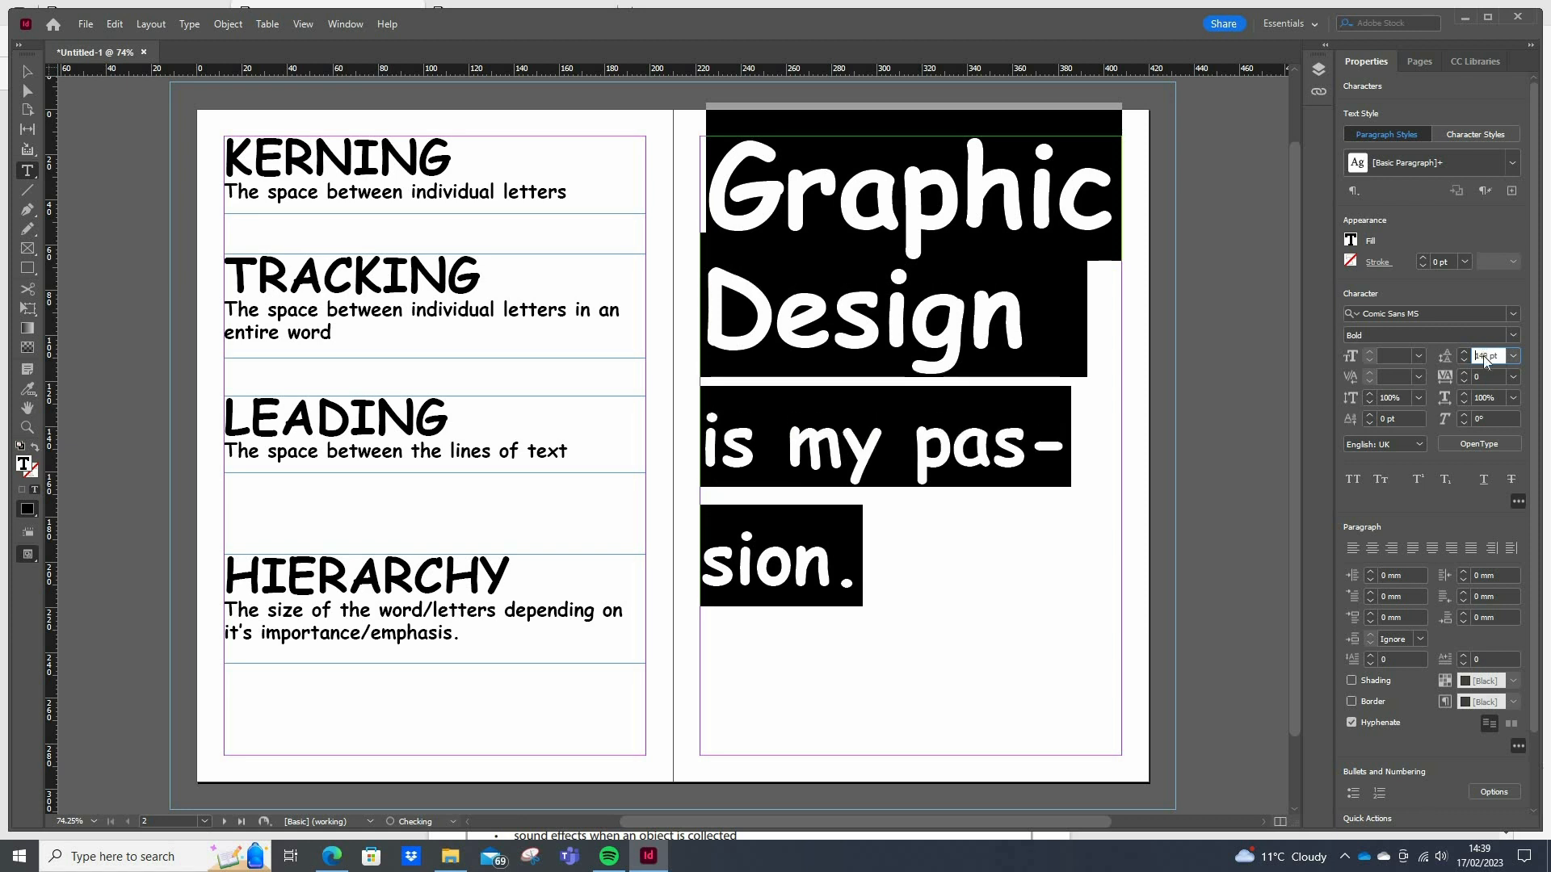
{"action": "scroll", "coordinate": [1483, 355], "scroll_direction": "up", "scroll_amount": 8}
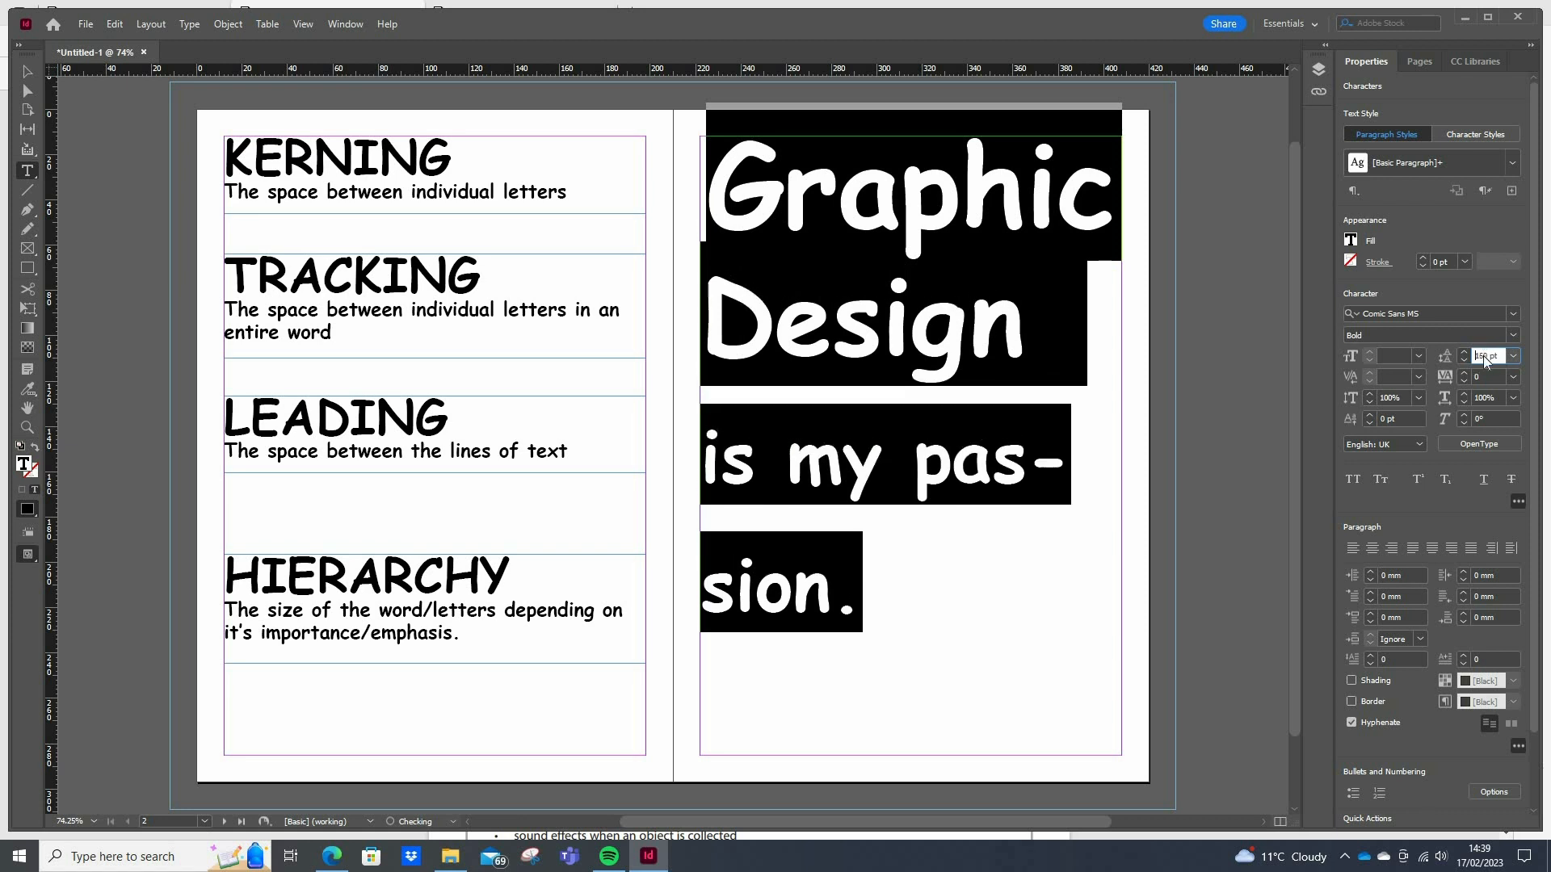
{"action": "scroll", "coordinate": [1483, 355], "scroll_direction": "up", "scroll_amount": 10}
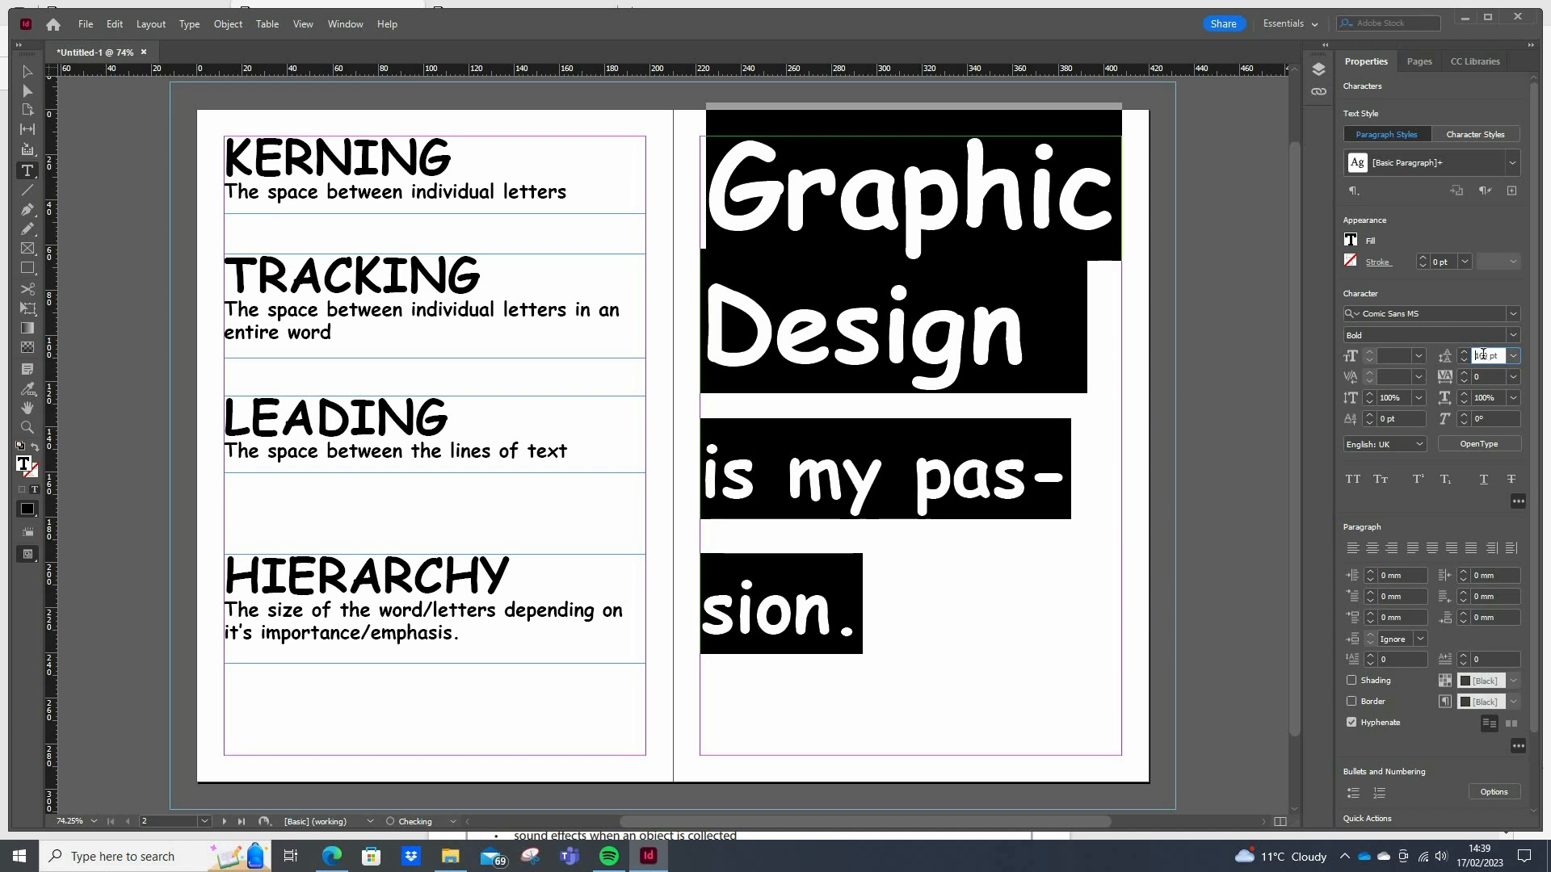
{"action": "left_click", "coordinate": [838, 507]}
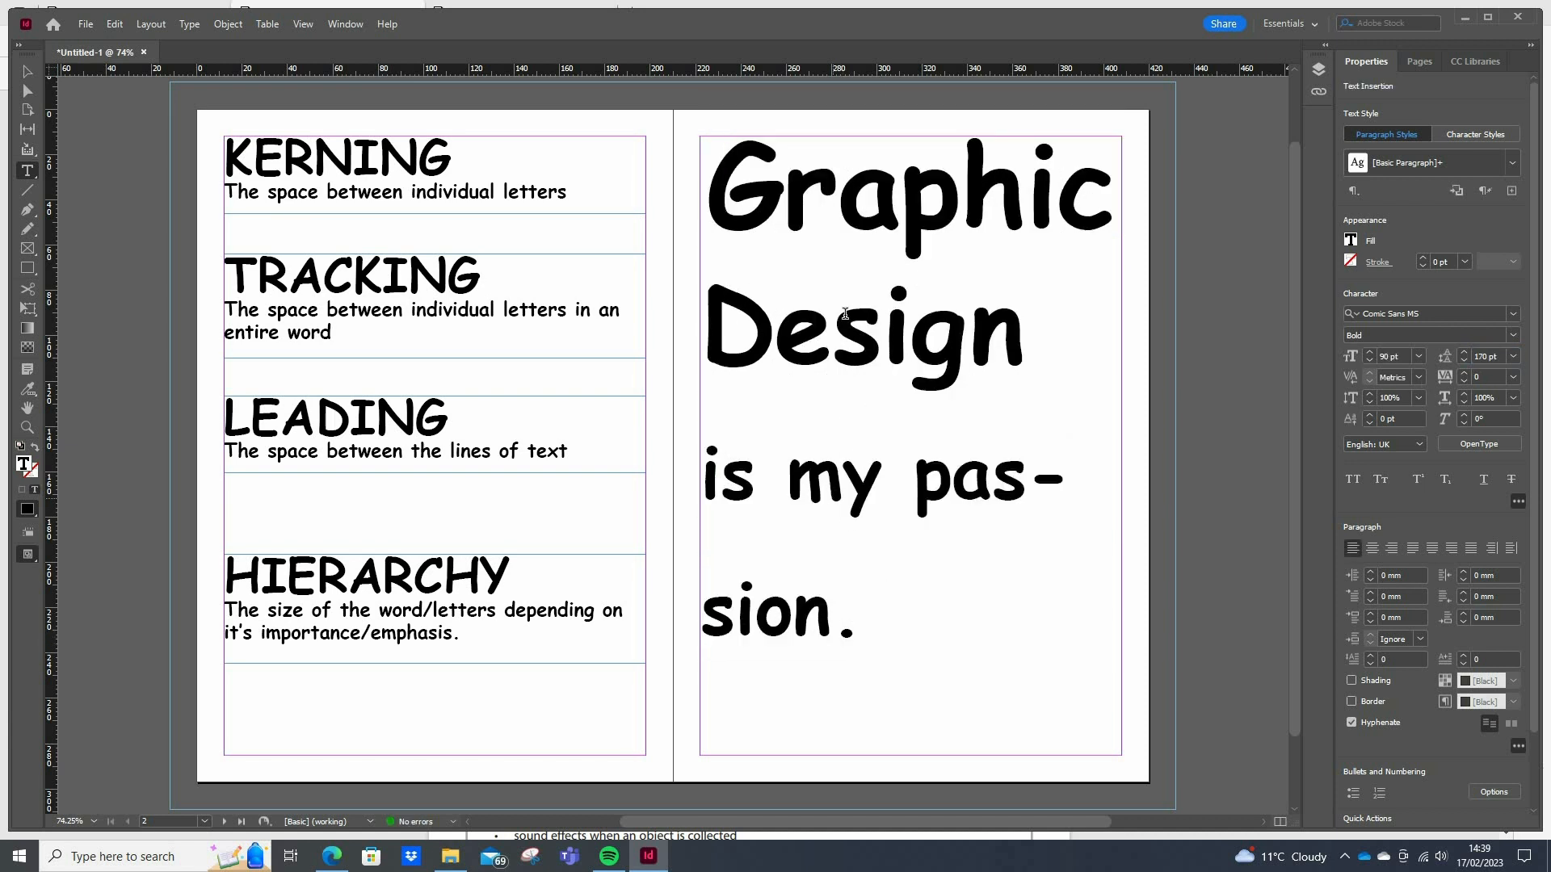
{"action": "left_click", "coordinate": [923, 341]}
{"action": "key", "text": "ctrl+a"}
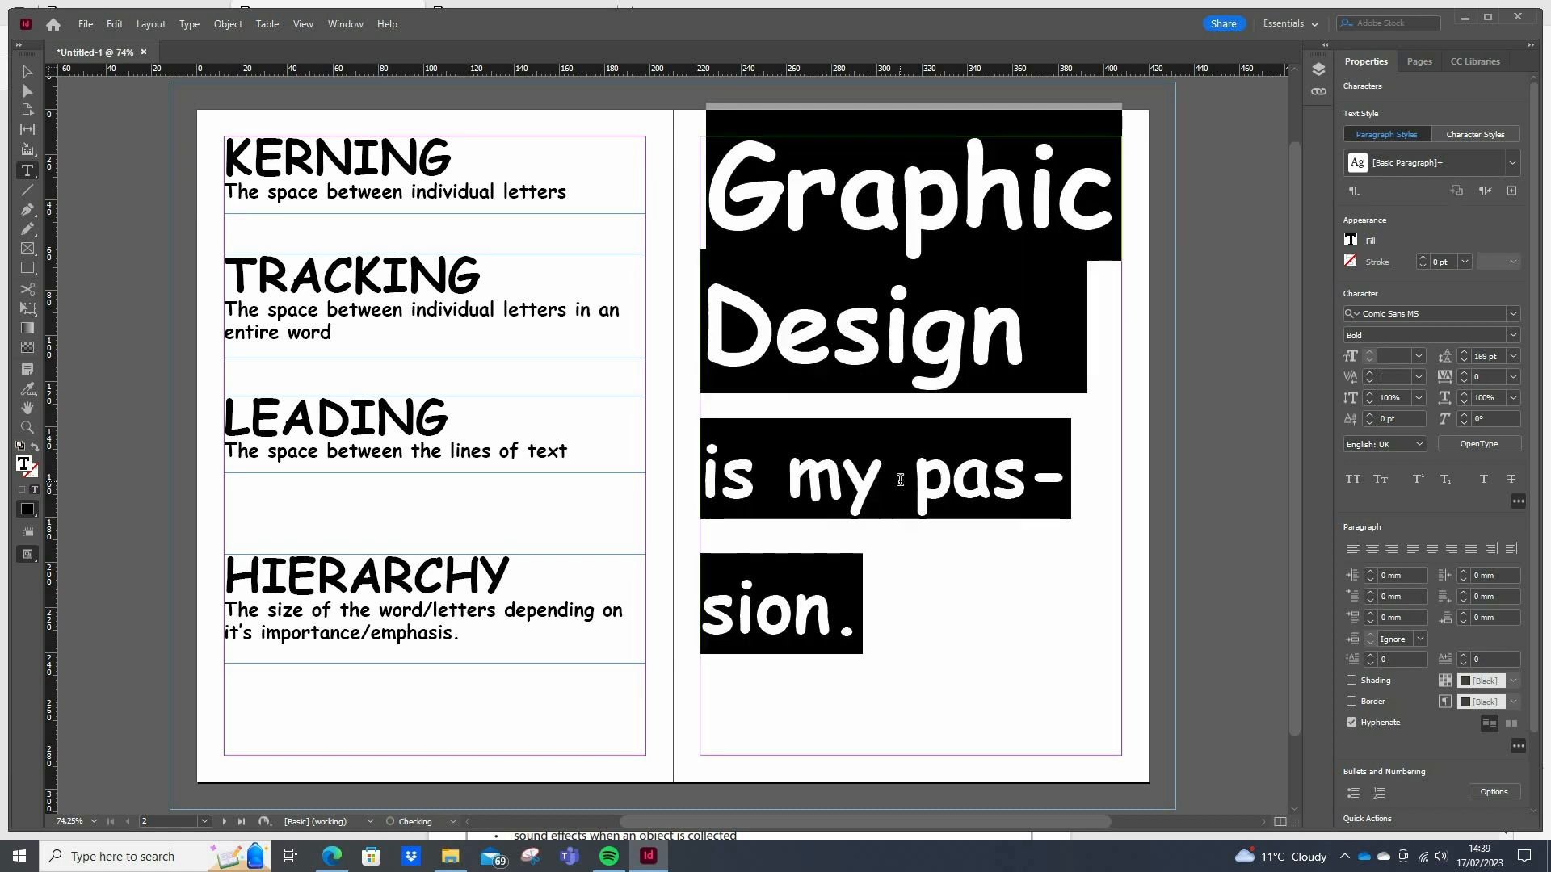
Tighten the leading of only the "is my passion." lines, settling on 91 pt
{"action": "left_click_drag", "start_coordinate": [879, 644], "coordinate": [702, 473]}
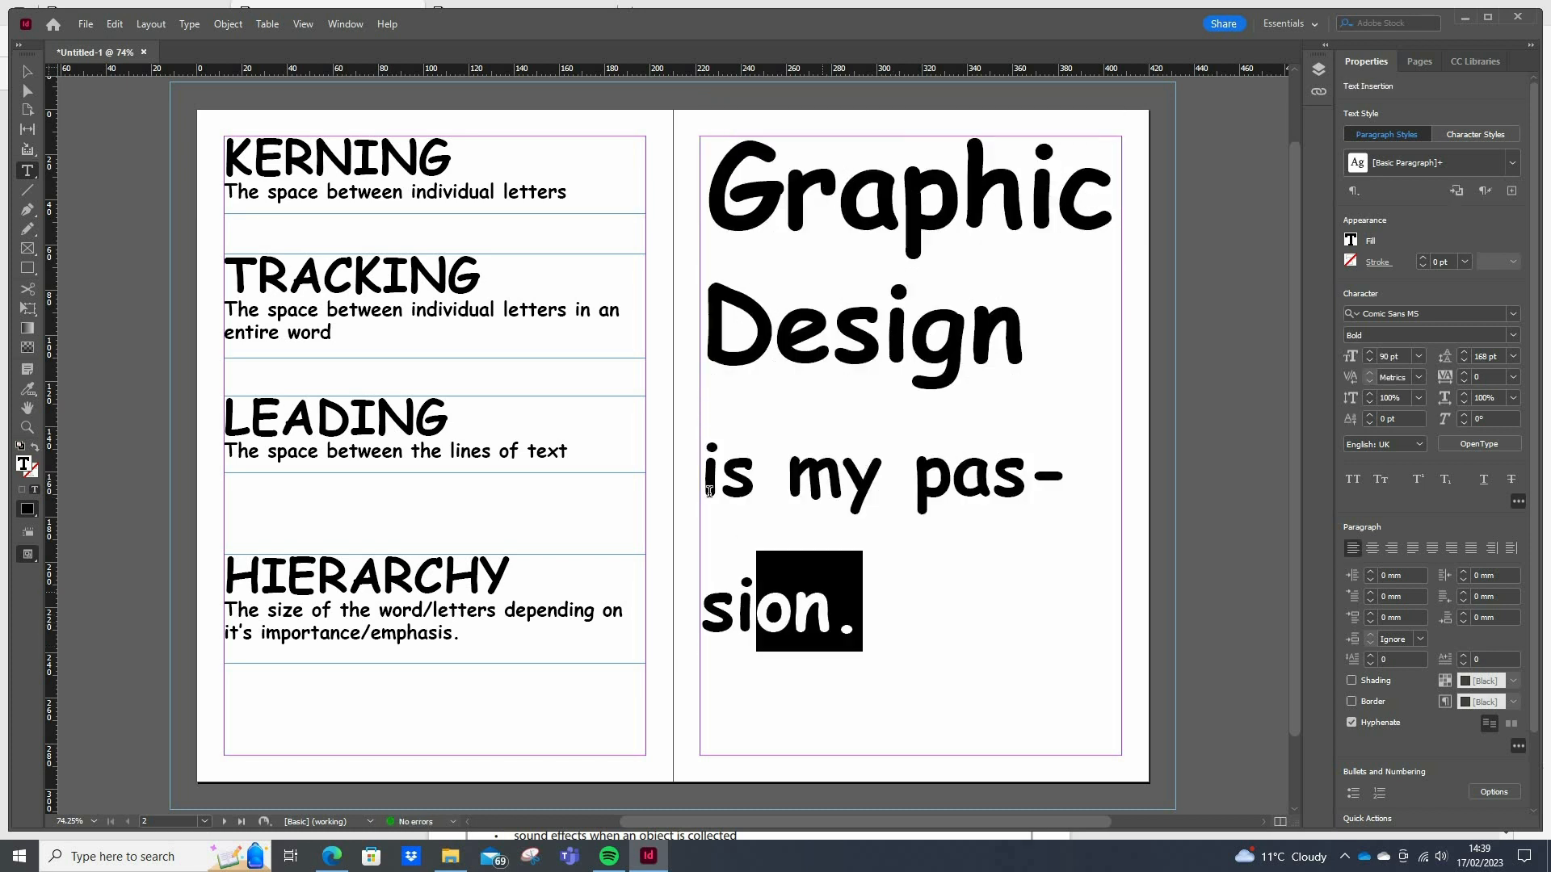
{"action": "left_click", "coordinate": [1463, 353]}
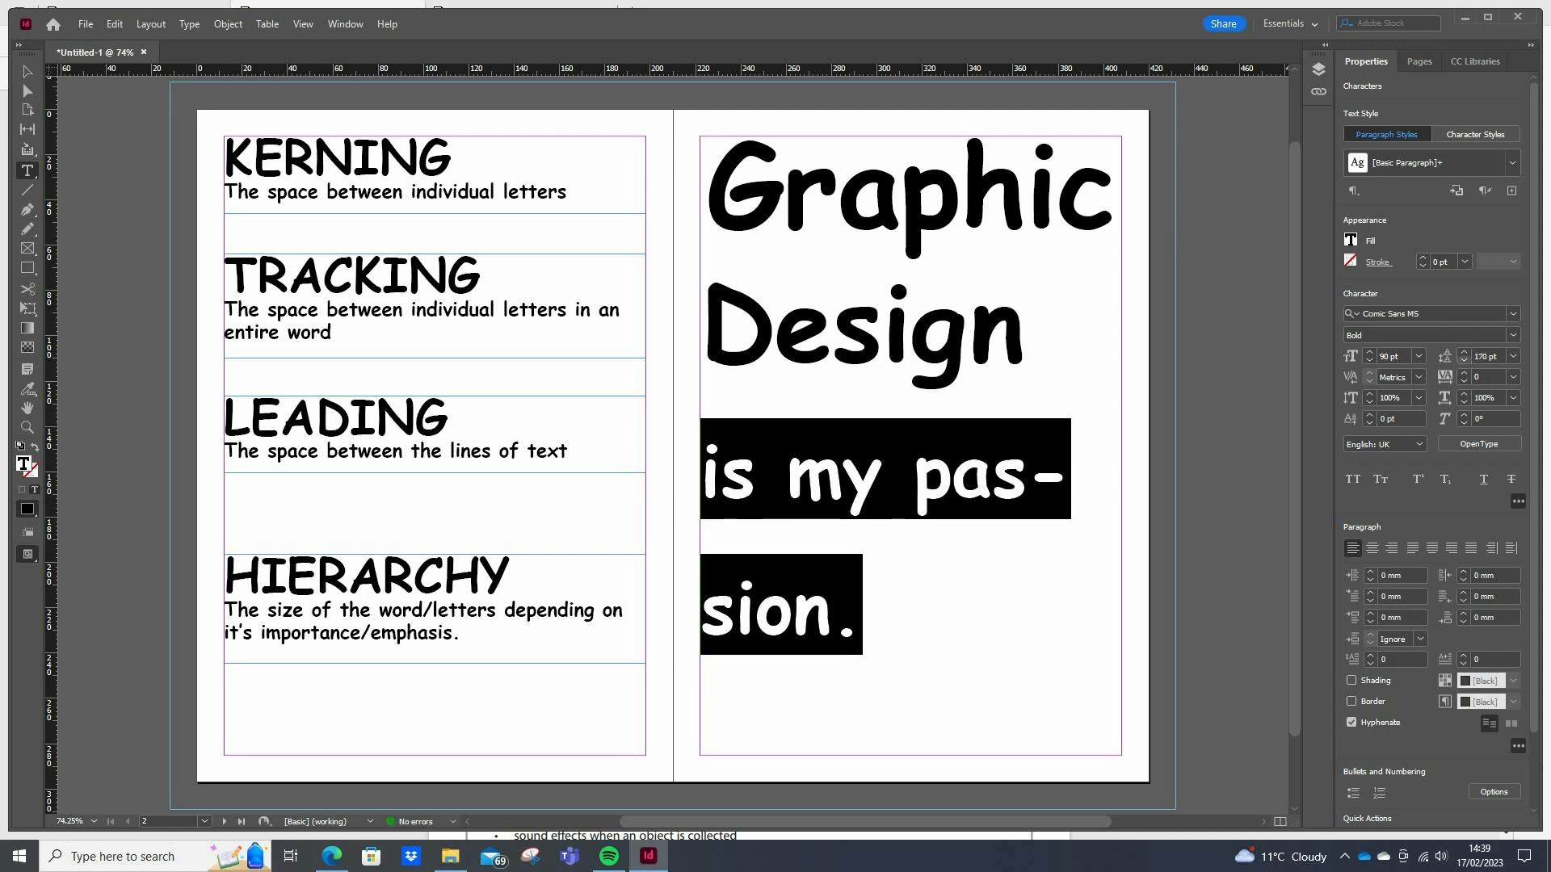
{"action": "key", "text": "Up"}
{"action": "key", "text": "Up"}
{"action": "key", "text": "Up"}
{"action": "left_click_drag", "start_coordinate": [875, 626], "coordinate": [701, 477]}
{"action": "left_click", "coordinate": [1484, 354]}
{"action": "key", "text": "Down"}
{"action": "key", "text": "Down"}
{"action": "key", "text": "Down"}
{"action": "key", "text": "Down"}
{"action": "key", "text": "Down"}
{"action": "key", "text": "Down"}
{"action": "key", "text": "Down"}
{"action": "key", "text": "Down"}
{"action": "key", "text": "Down"}
{"action": "key", "text": "Down"}
{"action": "key", "text": "Down"}
{"action": "key", "text": "Down"}
{"action": "key", "text": "Down"}
{"action": "key", "text": "Down"}
{"action": "key", "text": "Down"}
{"action": "key", "text": "Down"}
{"action": "key", "text": "Down"}
{"action": "key", "text": "Down"}
{"action": "key", "text": "Down"}
{"action": "key", "text": "Down"}
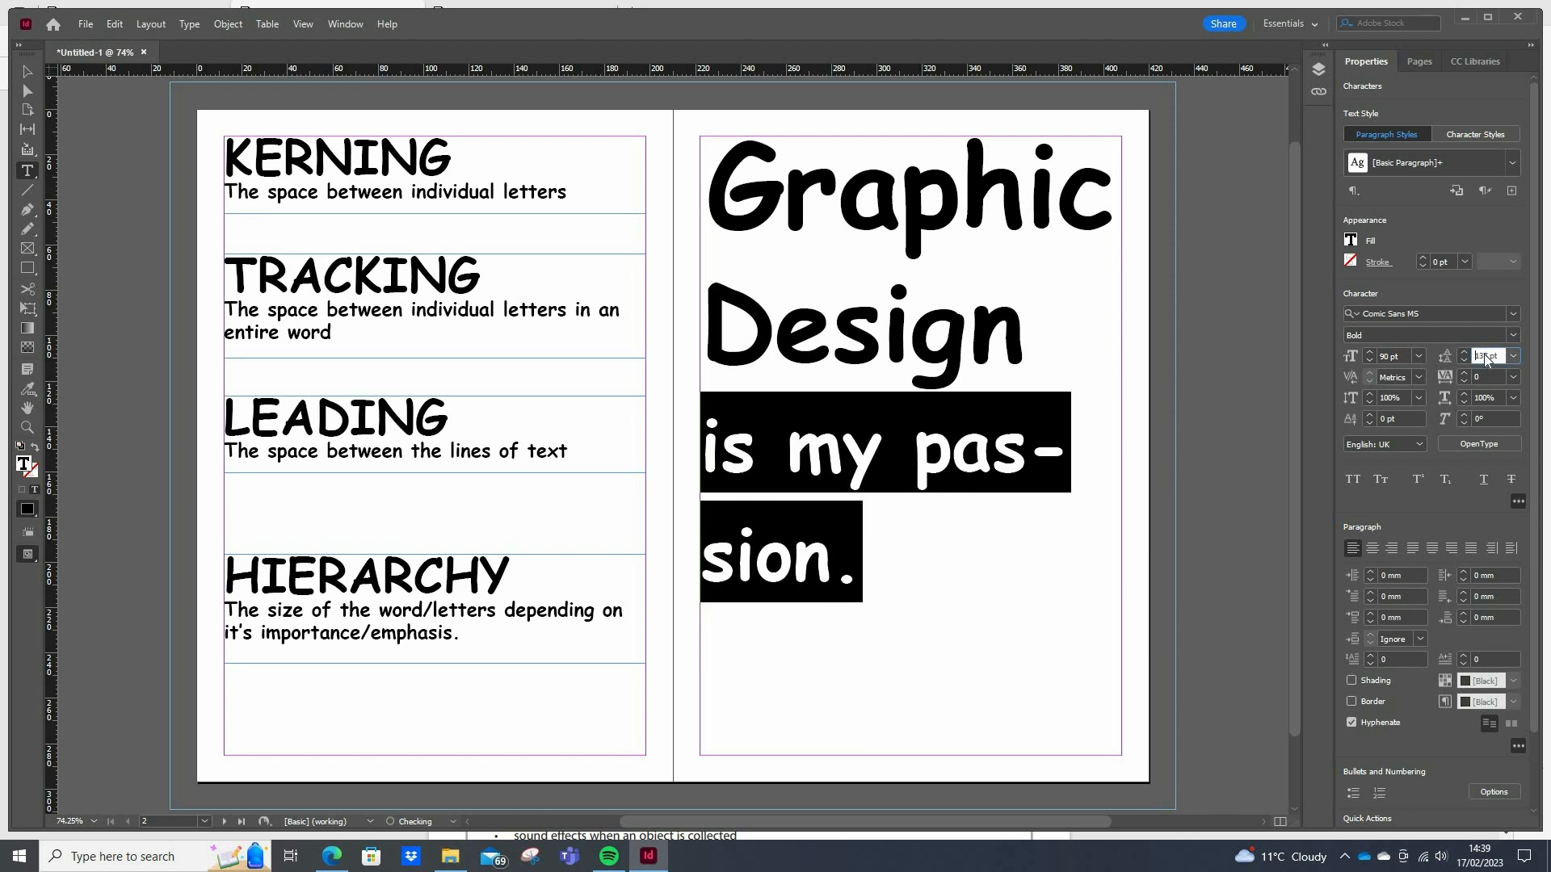
{"action": "key", "text": "Down"}
{"action": "key", "text": "Down"}
{"action": "key", "text": "Down"}
{"action": "key", "text": "Down"}
{"action": "key", "text": "Down"}
{"action": "key", "text": "Down"}
{"action": "key", "text": "Down"}
{"action": "key", "text": "Down"}
{"action": "key", "text": "Down"}
{"action": "key", "text": "Down"}
{"action": "key", "text": "Down"}
{"action": "key", "text": "Down"}
{"action": "key", "text": "Down"}
{"action": "key", "text": "Down"}
{"action": "key", "text": "Down"}
{"action": "key", "text": "Down"}
{"action": "key", "text": "Down"}
{"action": "key", "text": "Down"}
{"action": "key", "text": "Down"}
{"action": "key", "text": "Down"}
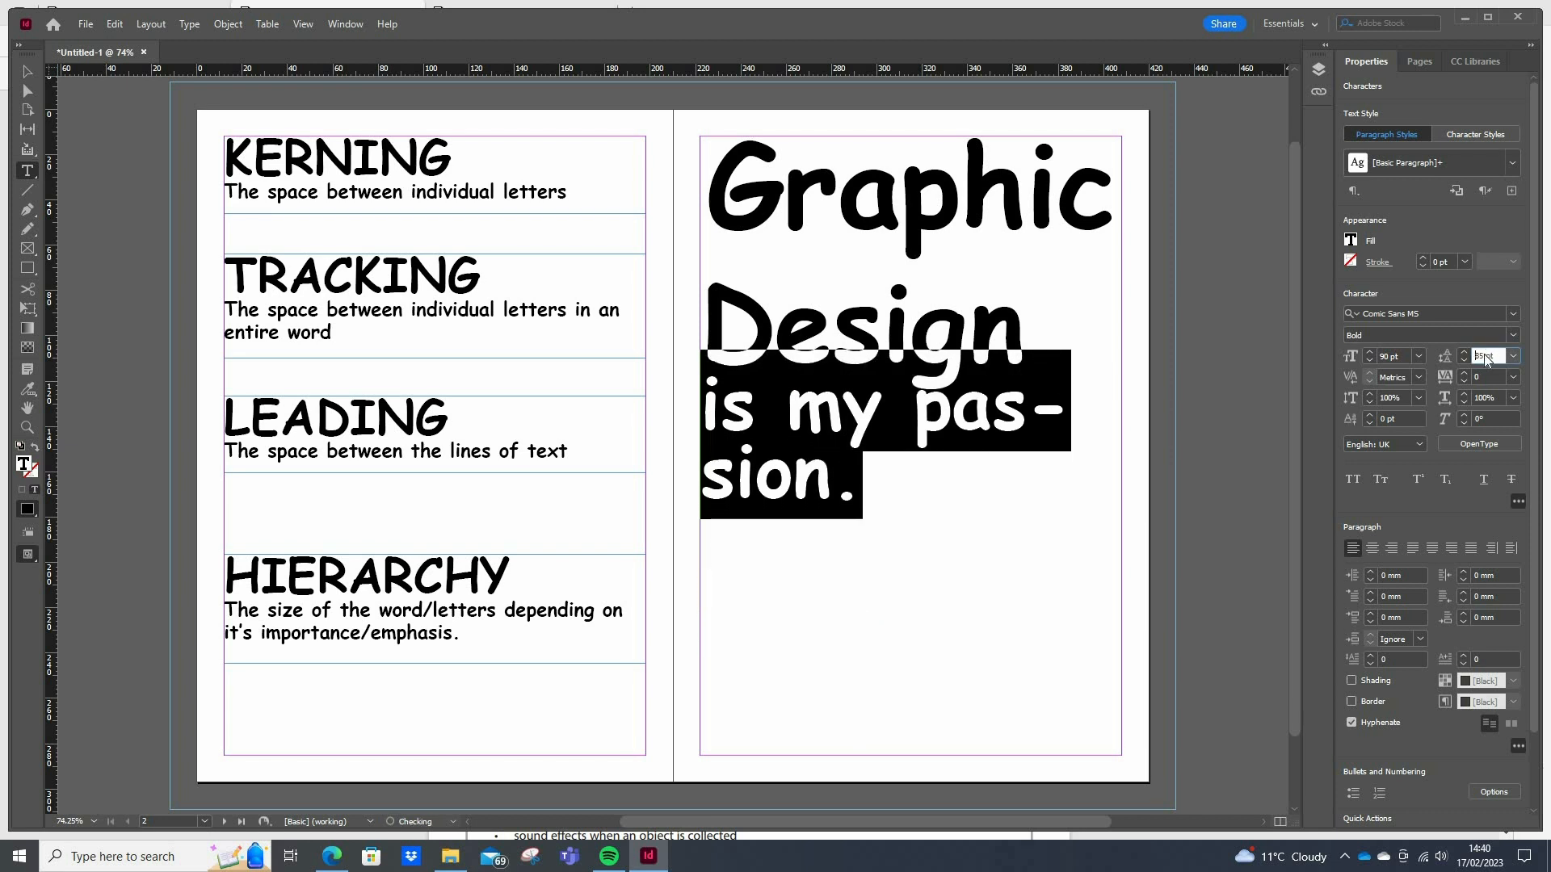
{"action": "key", "text": "Up"}
{"action": "key", "text": "Up"}
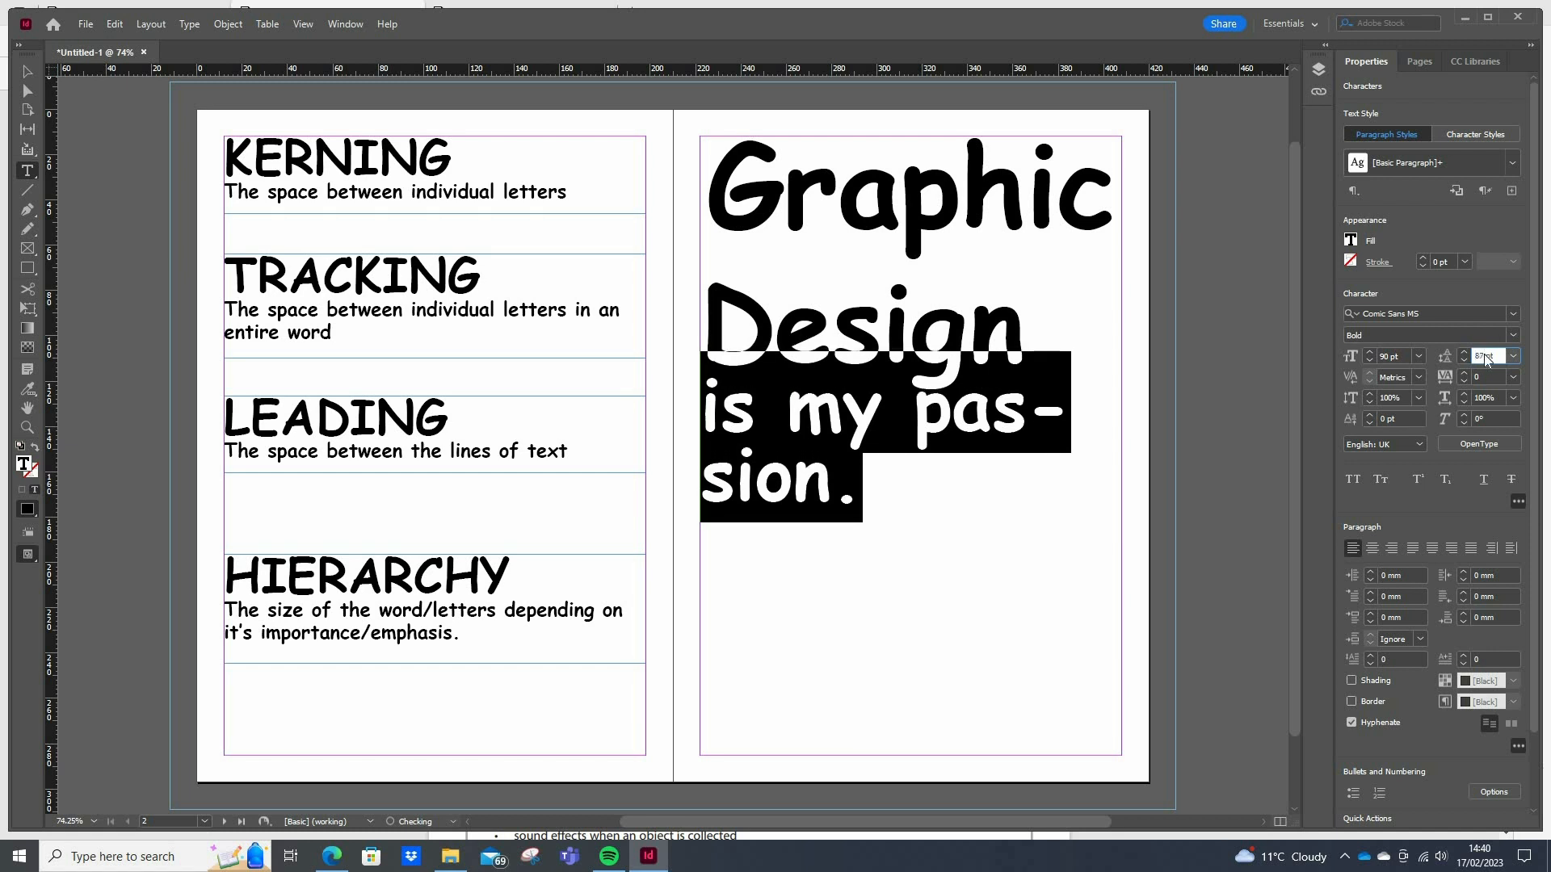
{"action": "key", "text": "Up"}
{"action": "key", "text": "Up"}
{"action": "key", "text": "Up"}
{"action": "key", "text": "Up"}
{"action": "left_click", "coordinate": [937, 692]}
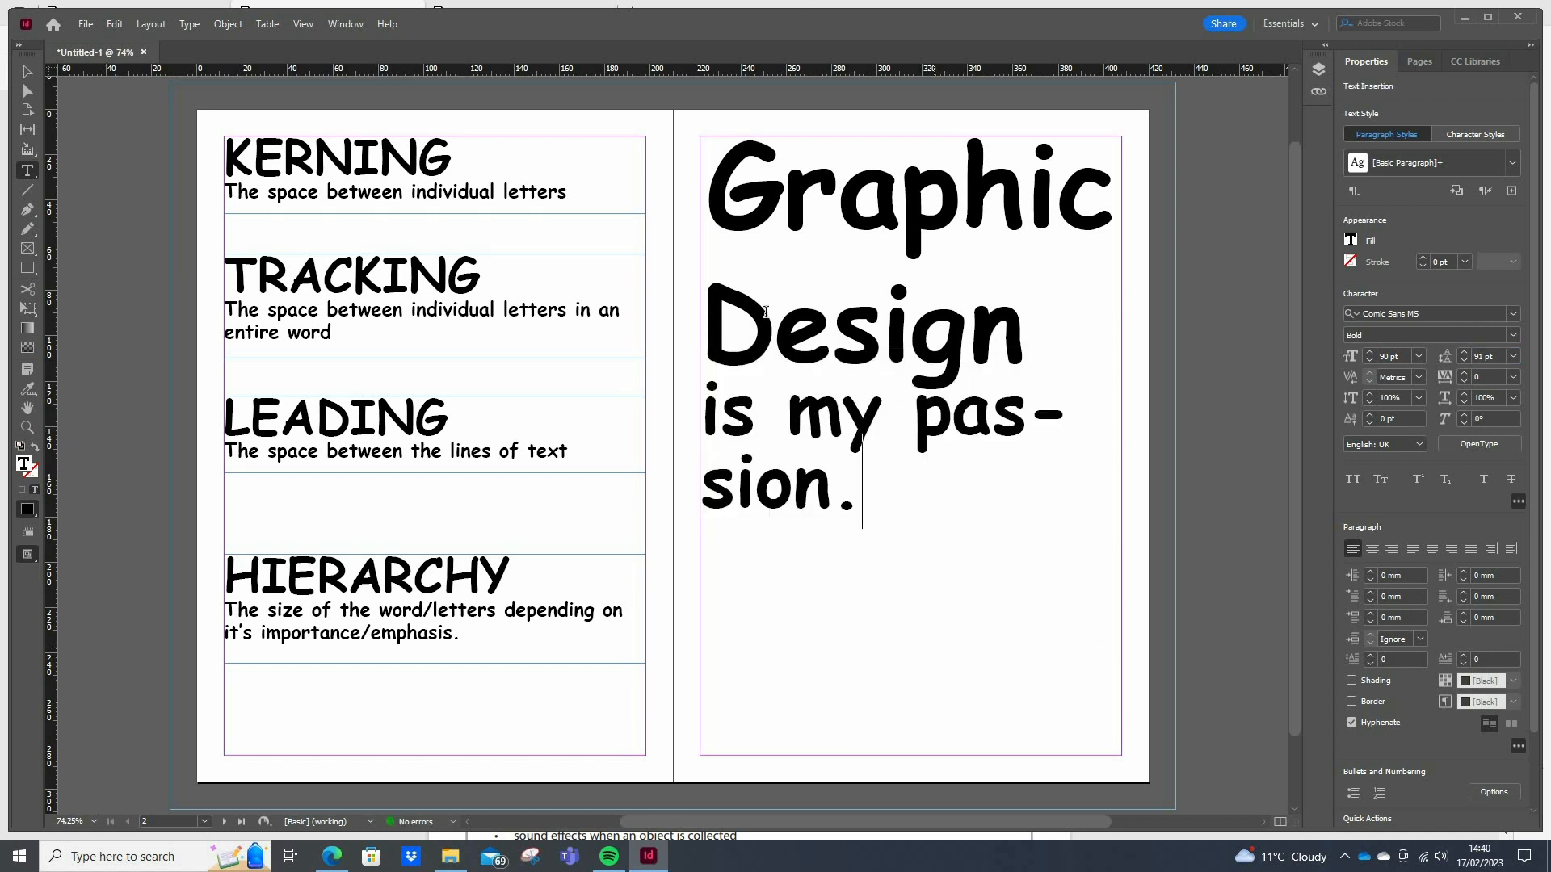
Delete all the sample text after the word "Graphic", including the leftover full stop
{"action": "key", "text": "Escape"}
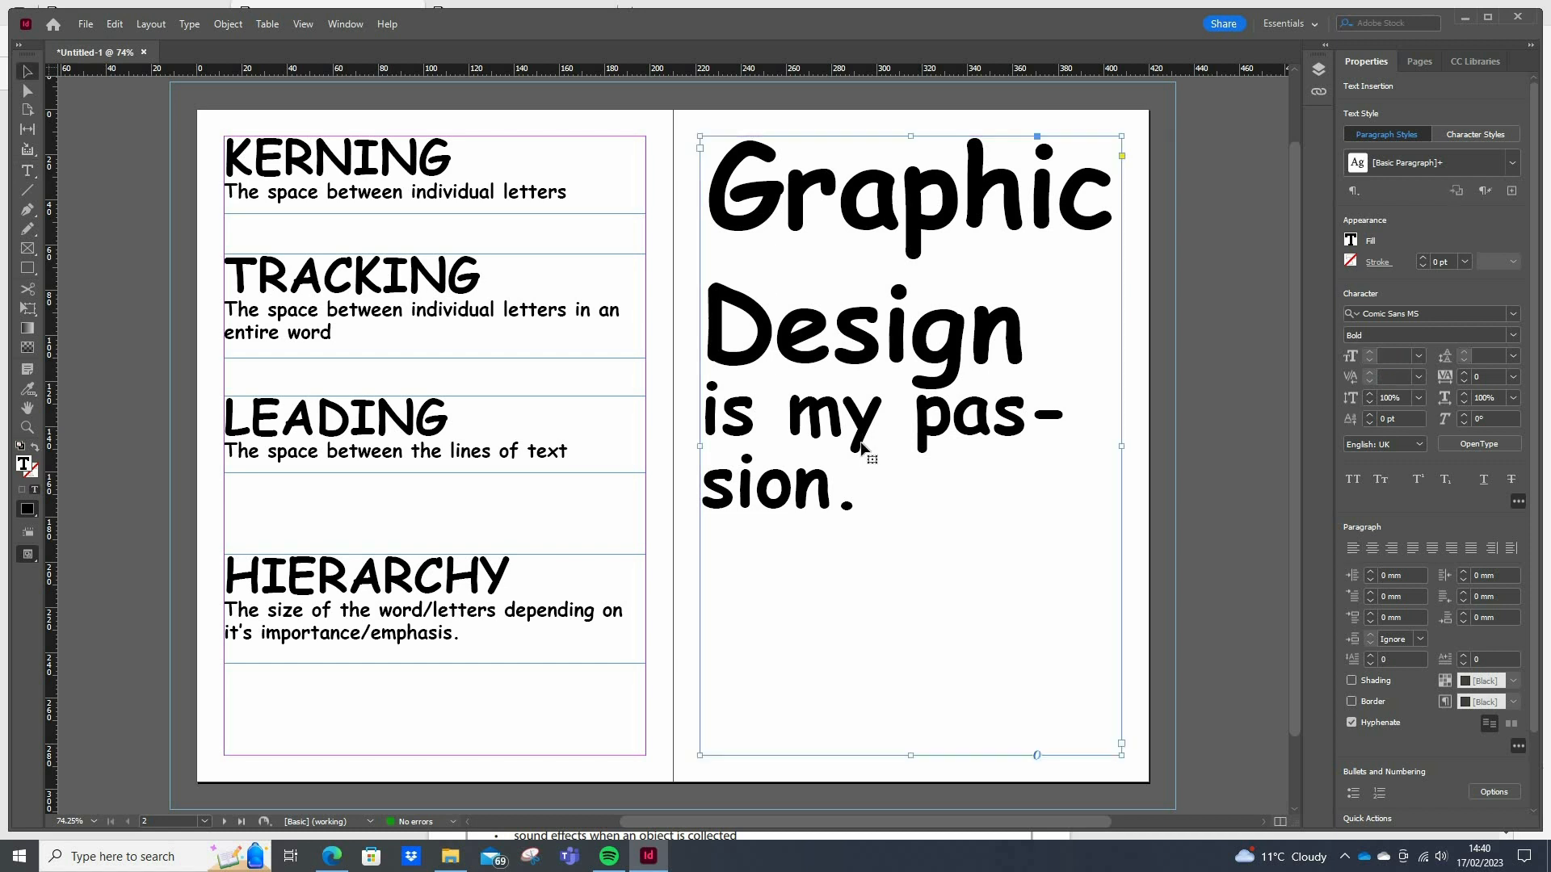
{"action": "double_click", "coordinate": [905, 494]}
{"action": "left_click_drag", "start_coordinate": [835, 476], "coordinate": [683, 327]}
{"action": "key", "text": "BackSpace"}
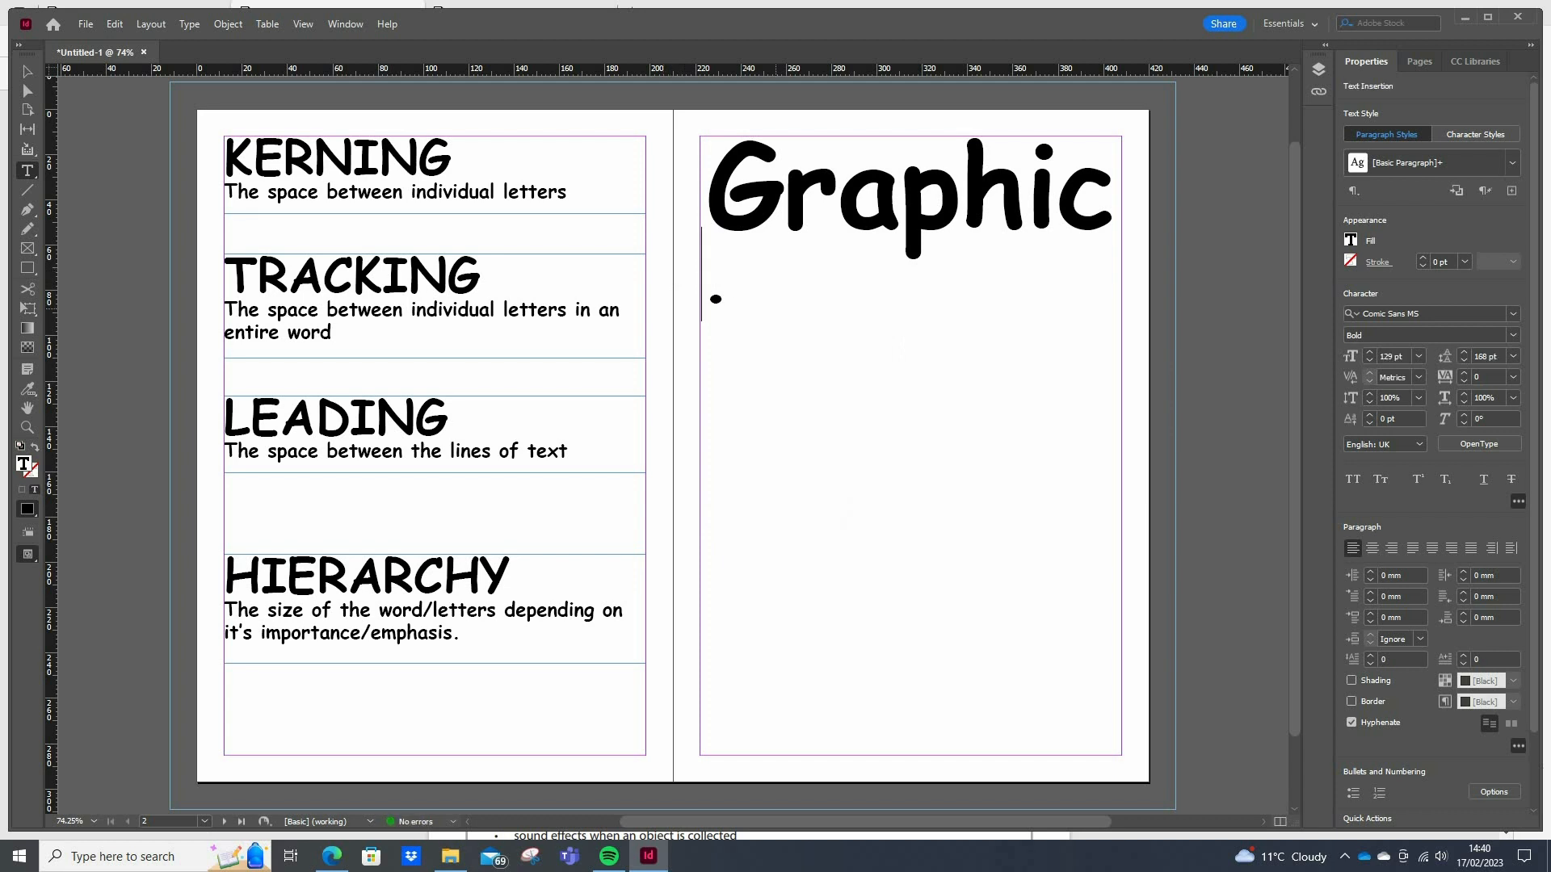
{"action": "key", "text": "Delete"}
Shorten the sample text frame from below so it ends just beneath the word "Graphic"
{"action": "left_click", "coordinate": [27, 72]}
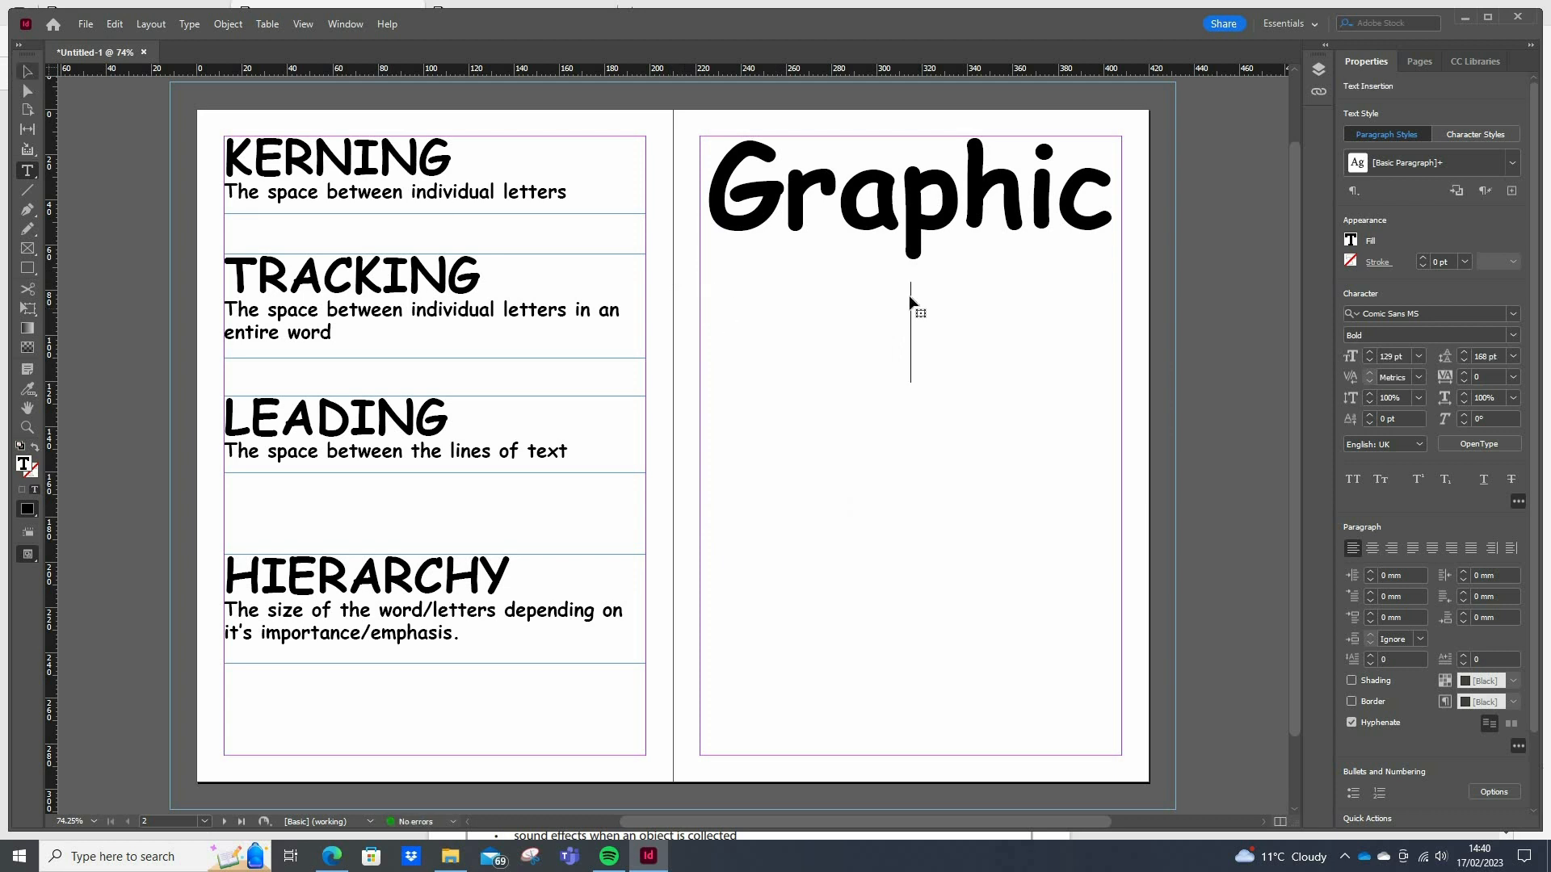
{"action": "left_click", "coordinate": [1105, 205]}
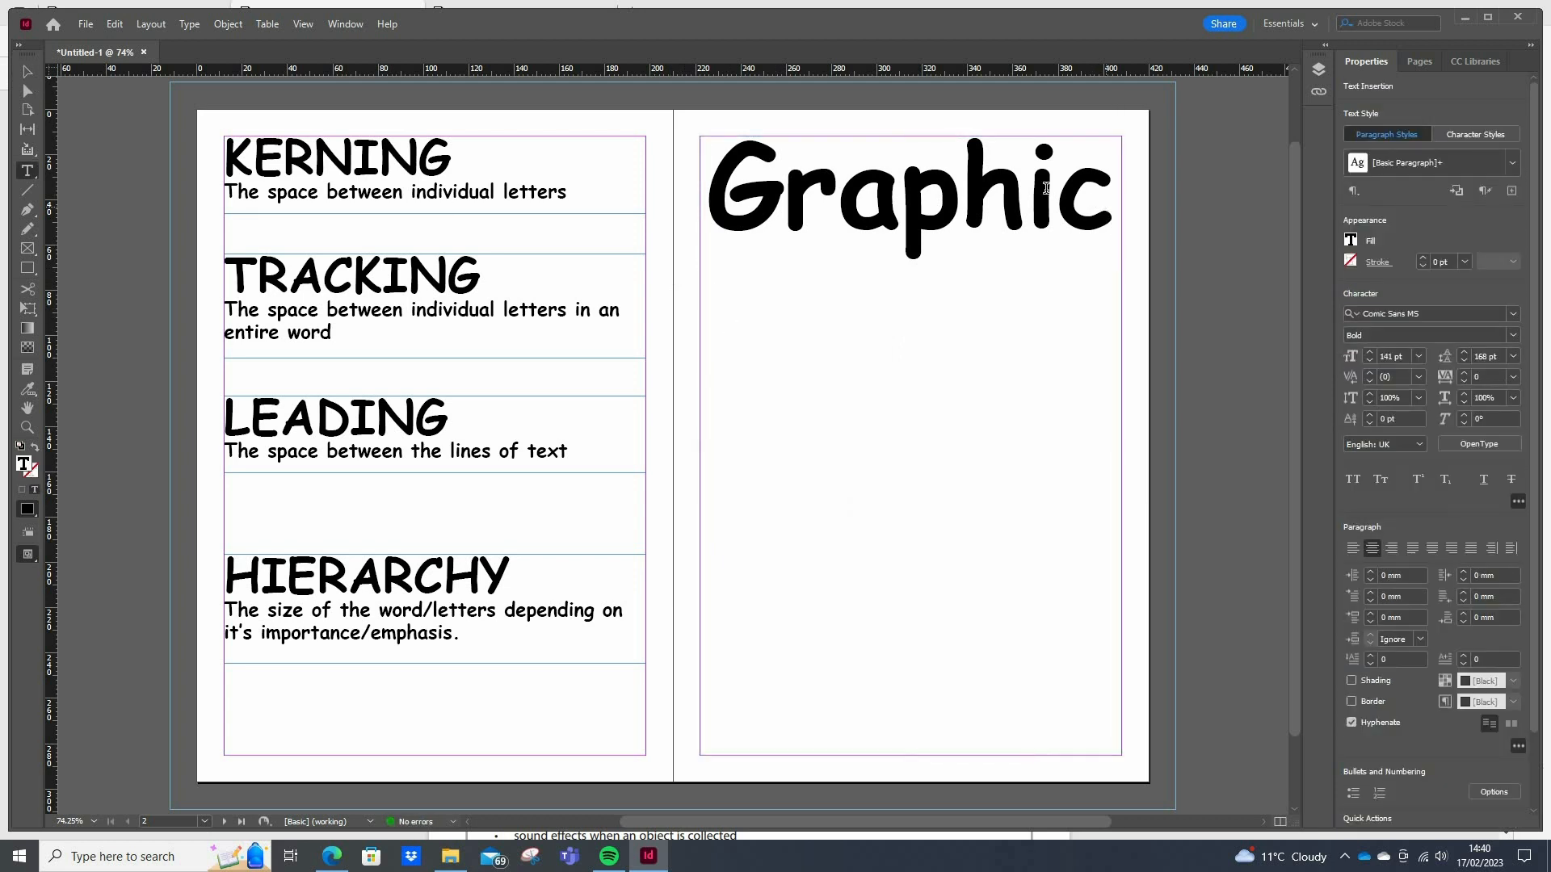
{"action": "key", "text": "Escape"}
{"action": "left_click_drag", "start_coordinate": [913, 756], "coordinate": [942, 267]}
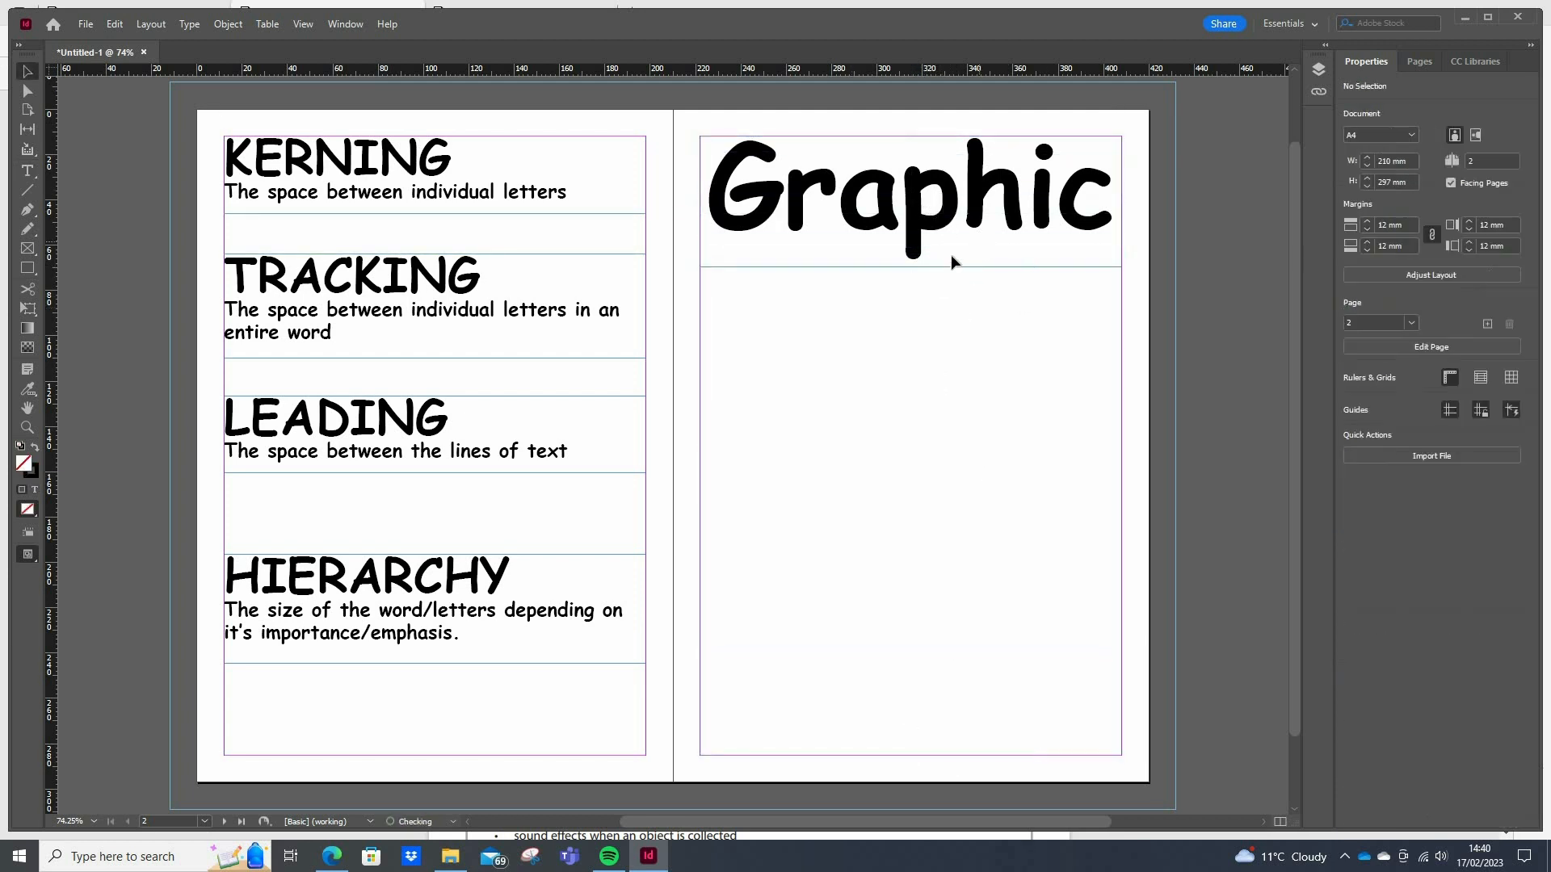
Place a copy of the "Graphic" frame directly below the original and replace its text with "Design"
{"action": "key", "text": "ctrl+v"}
{"action": "left_click_drag", "start_coordinate": [679, 457], "coordinate": [882, 378]}
{"action": "double_click", "coordinate": [882, 378]}
{"action": "key", "text": "ctrl+a"}
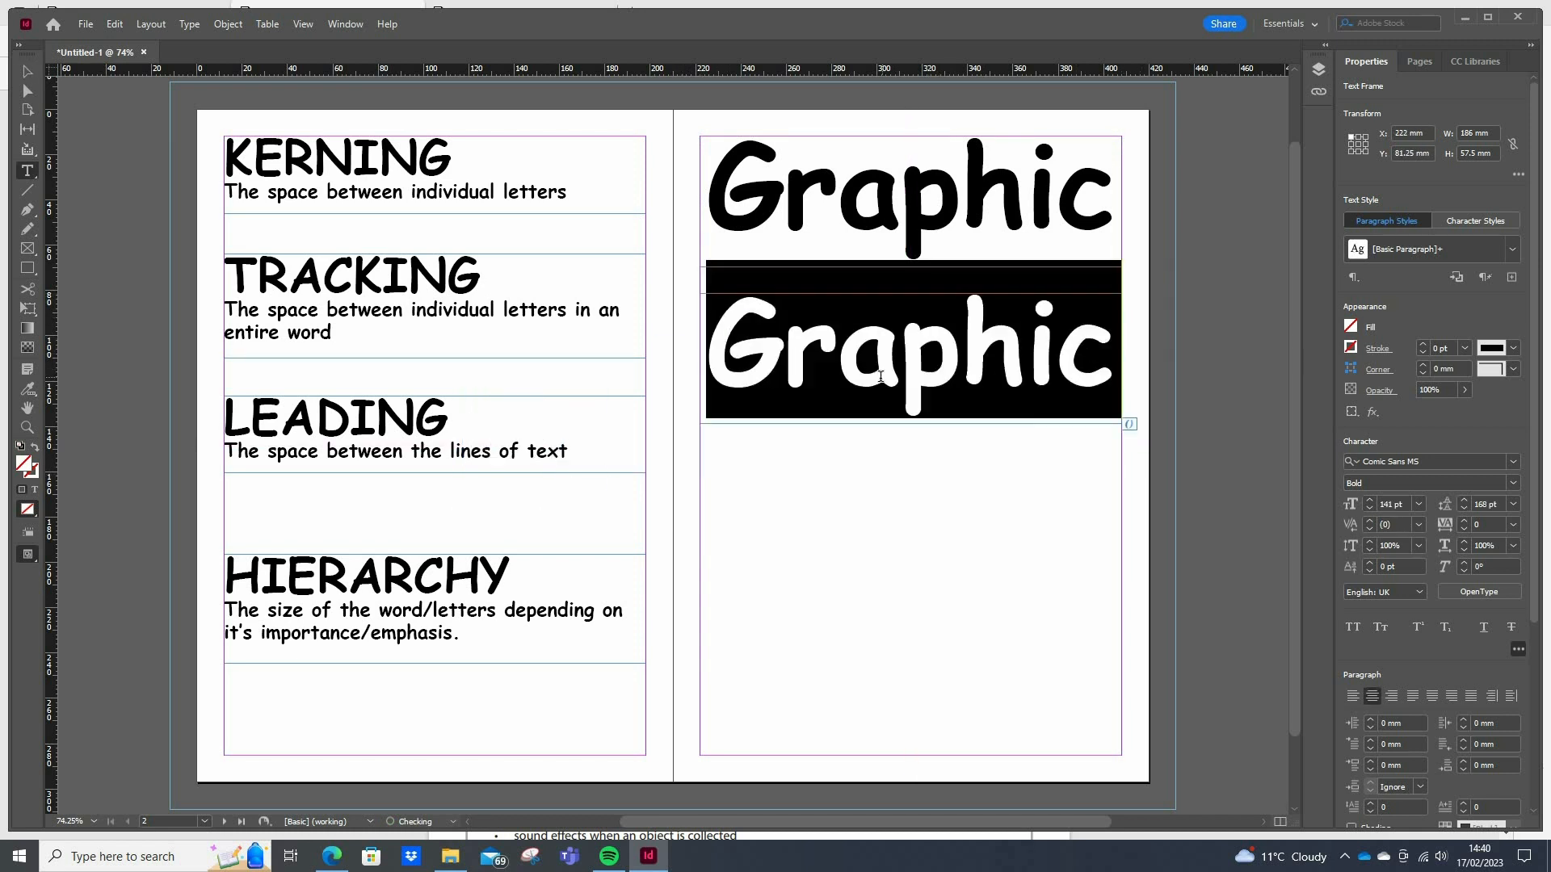
{"action": "type", "text": "Design"}
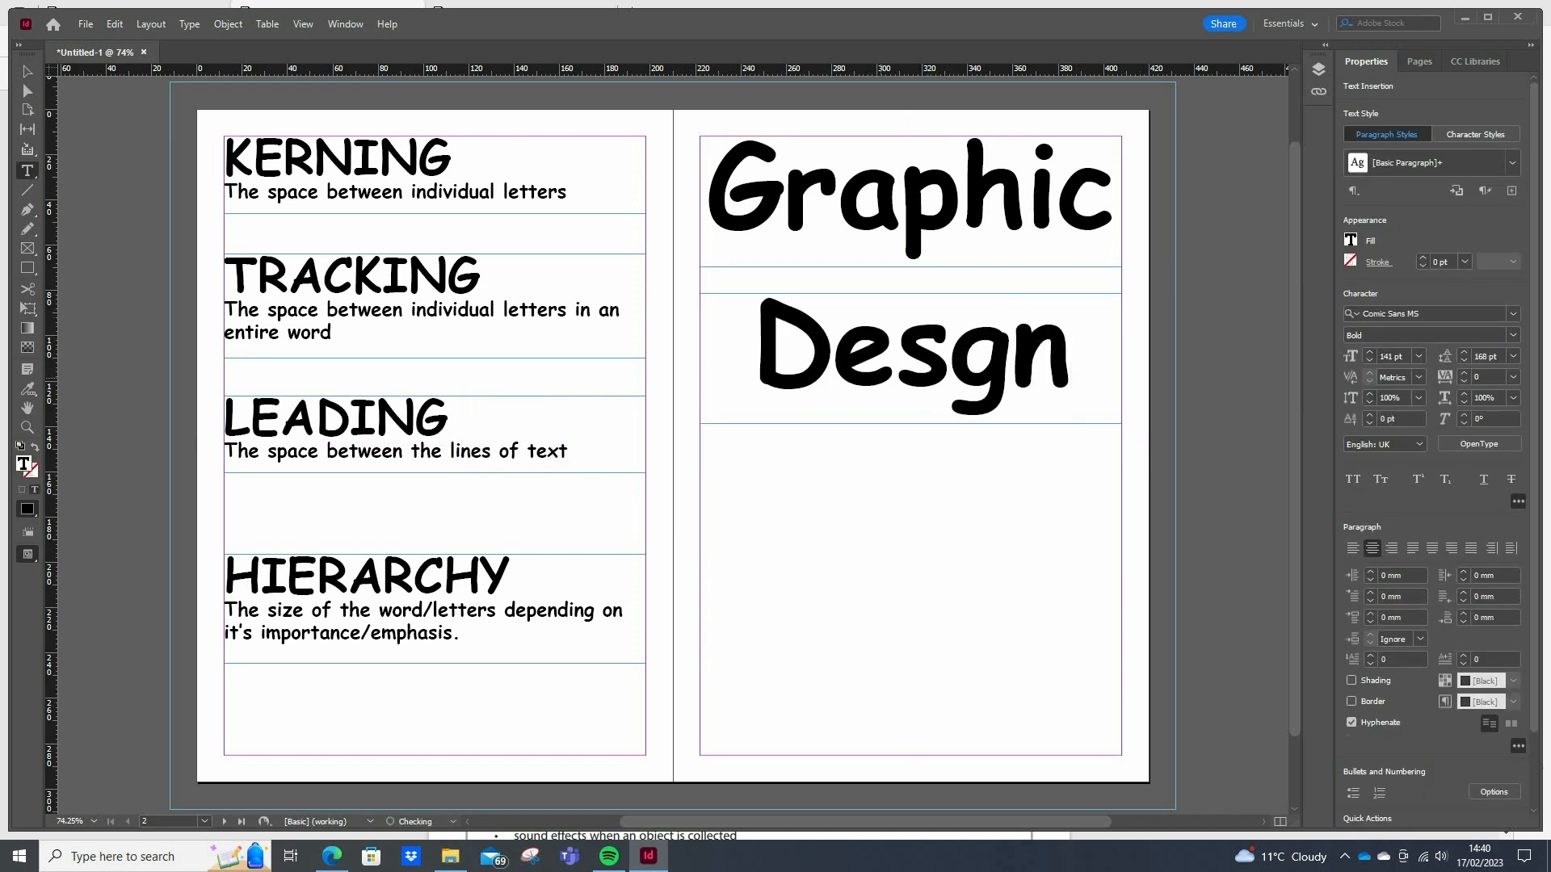
{"action": "key", "text": "Left"}
{"action": "key", "text": "Left"}
{"action": "type", "text": "i"}
Move the "Design" frame up close beneath "Graphic" and nudge it to Y 57.75 mm
{"action": "left_click", "coordinate": [27, 72]}
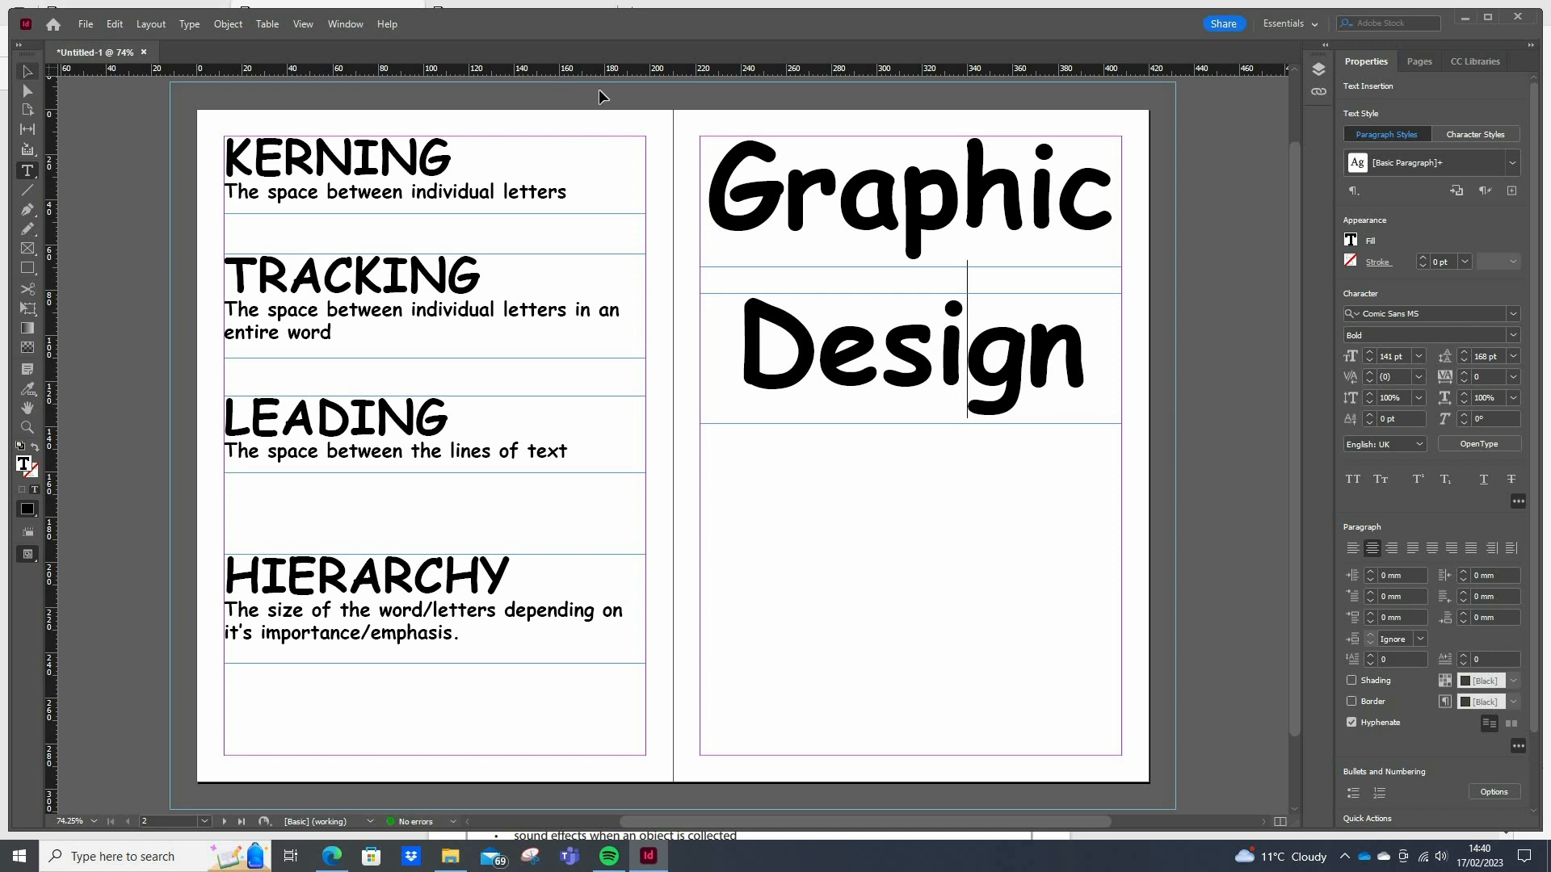
{"action": "left_click_drag", "start_coordinate": [927, 342], "coordinate": [938, 316]}
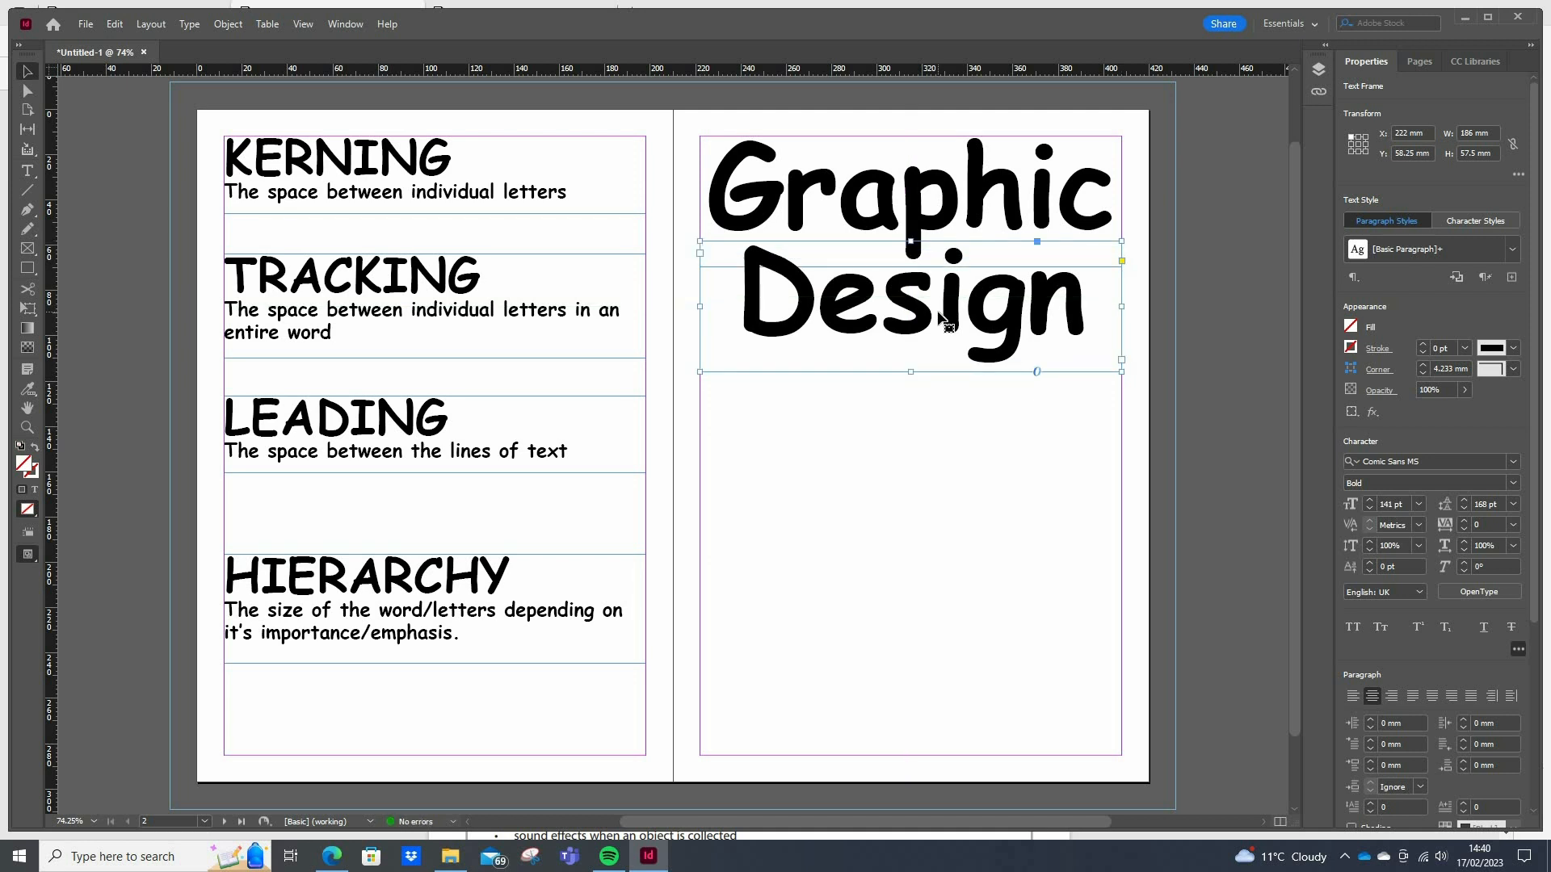
{"action": "key", "text": "Up"}
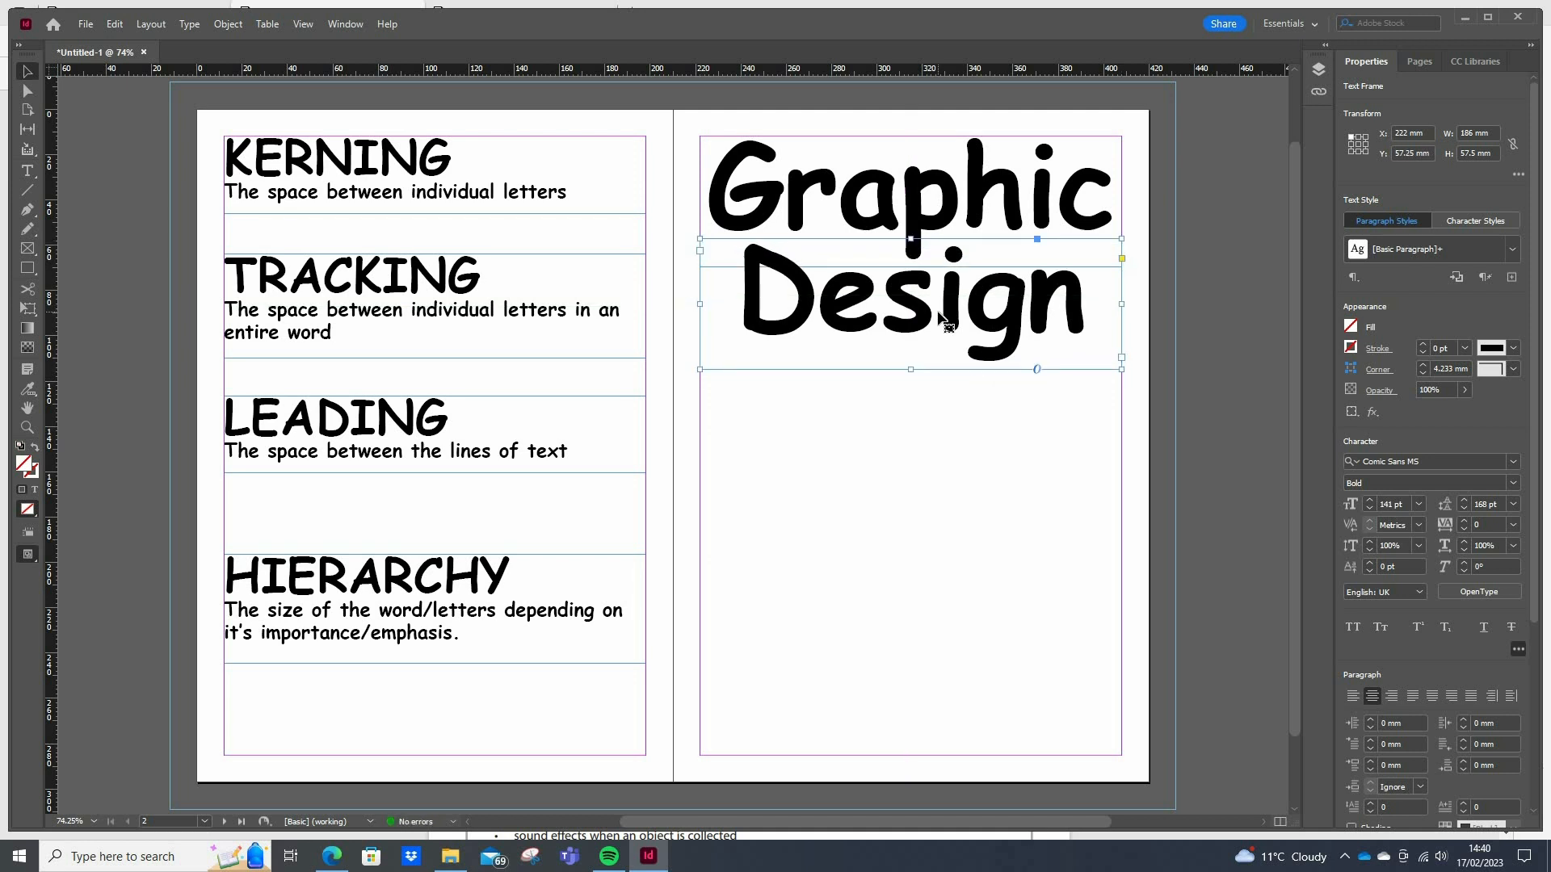
{"action": "key", "text": "Down"}
{"action": "key", "text": "Down"}
{"action": "key", "text": "Down"}
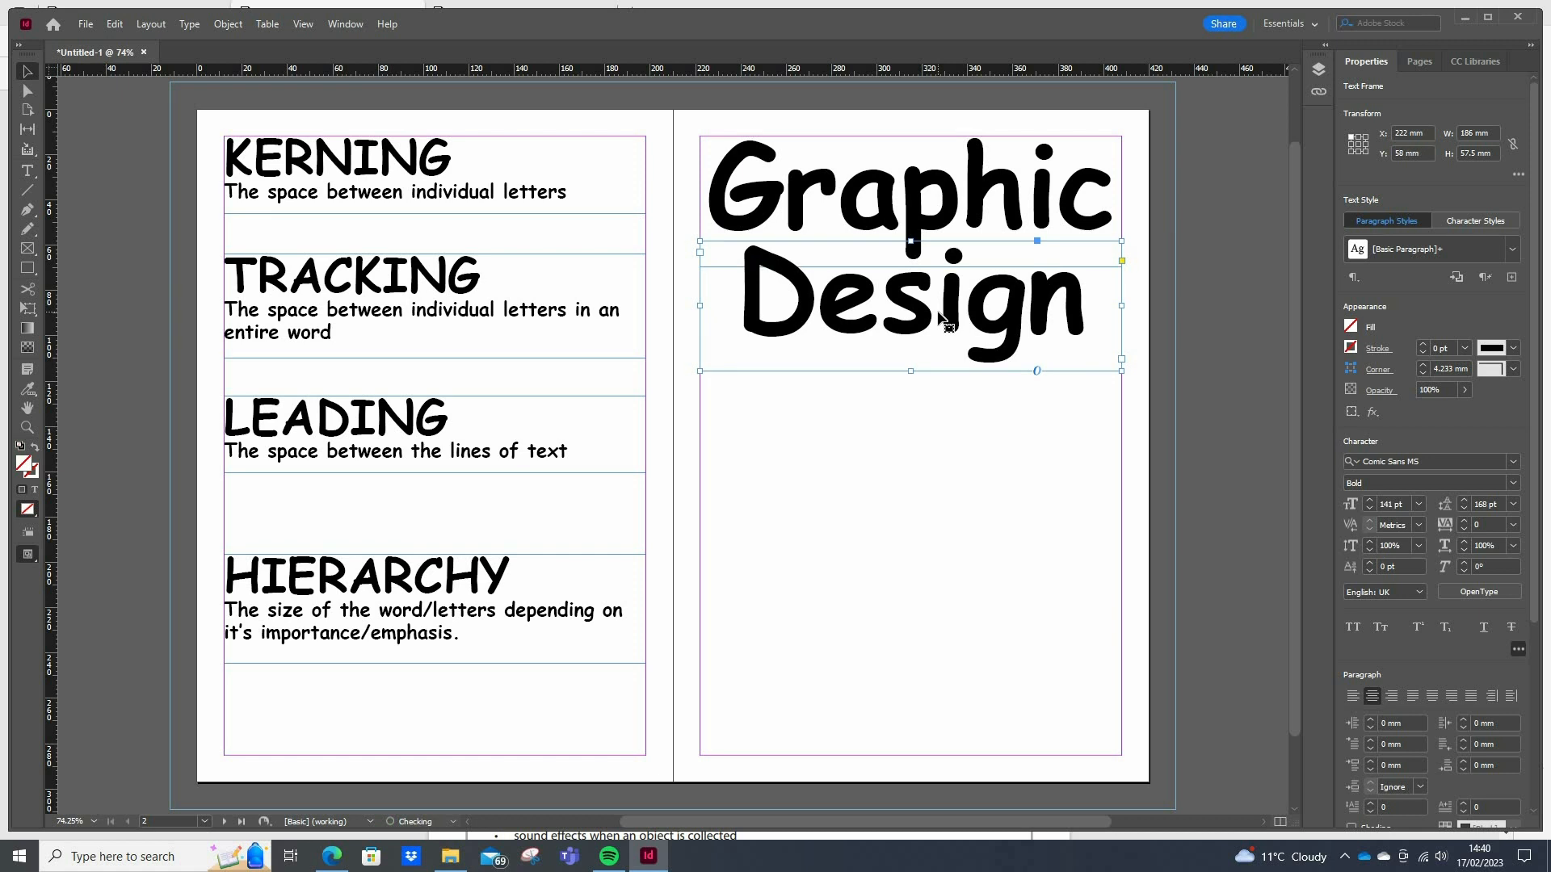
{"action": "key", "text": "Up"}
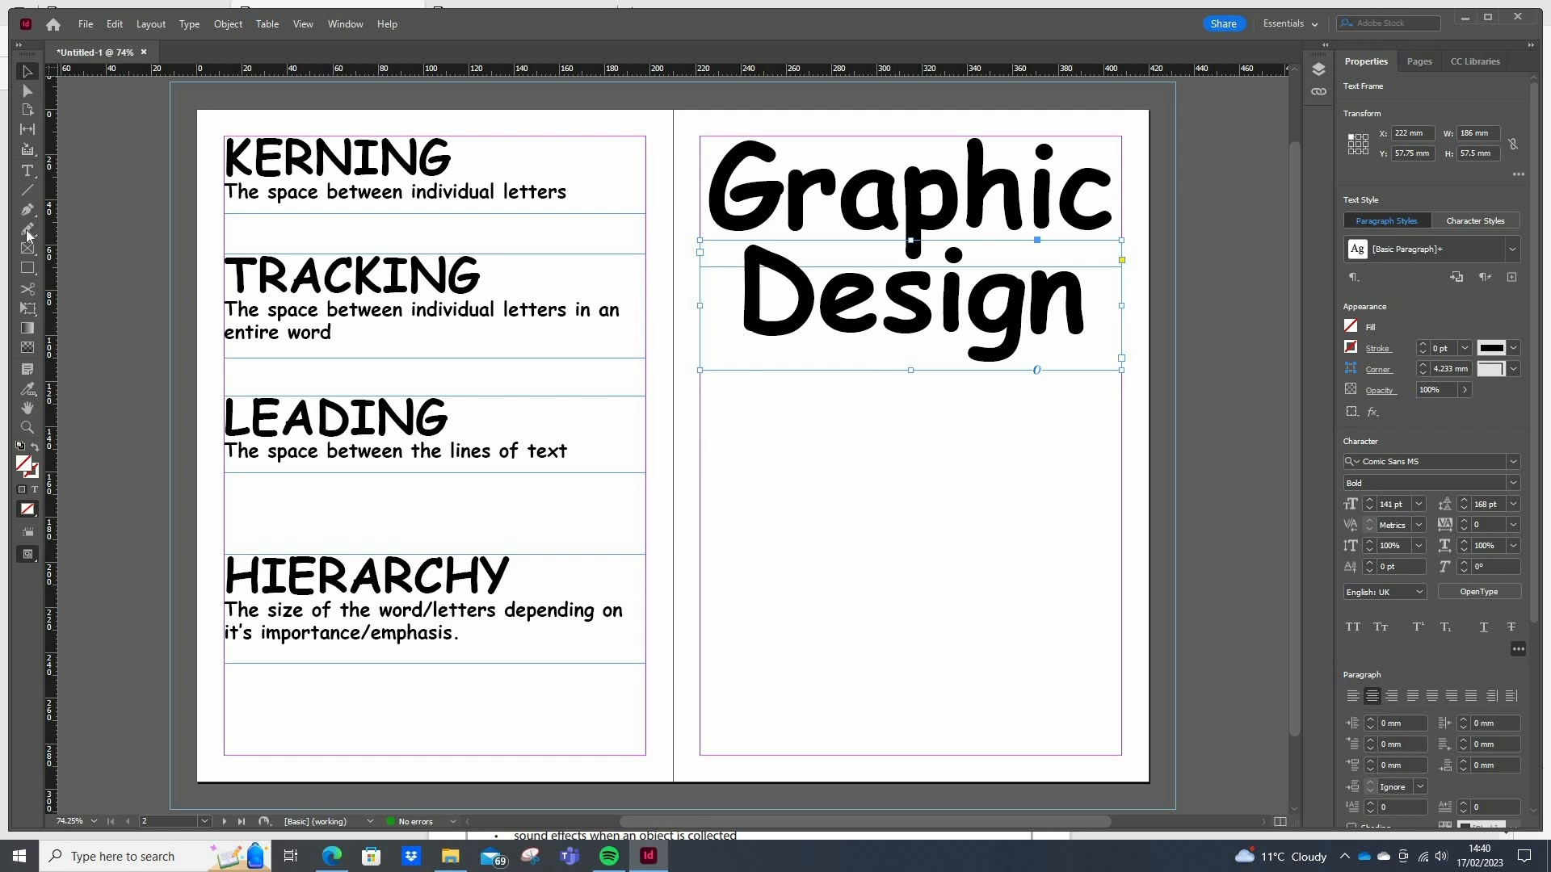
{"action": "left_click", "coordinate": [27, 190]}
{"action": "left_click", "coordinate": [926, 306]}
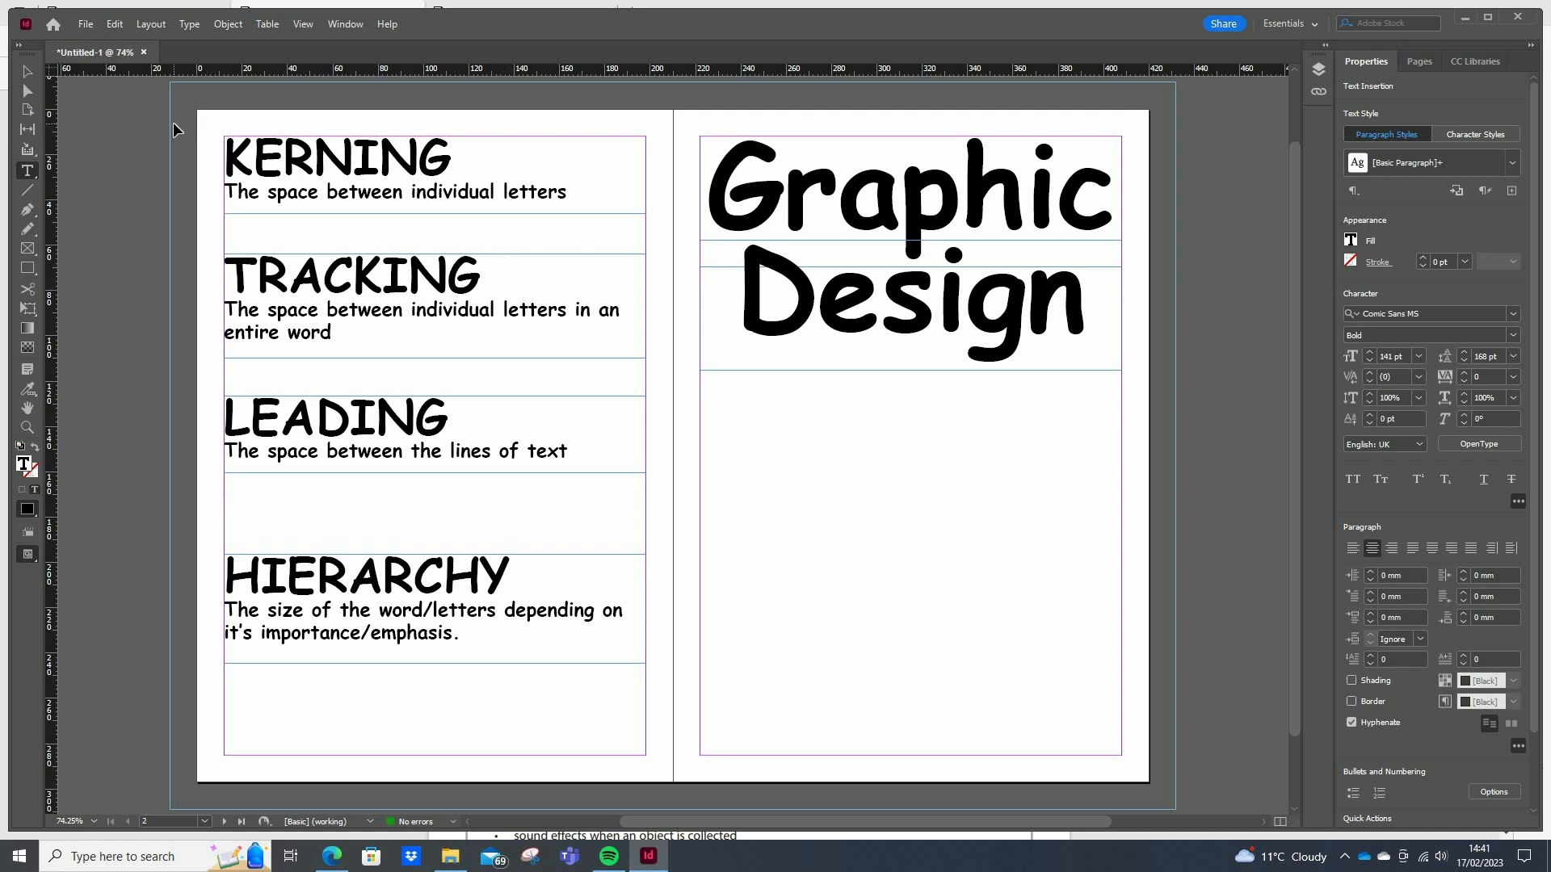
Undo the split into separate frames, back to the single "Graphic Design is my passion." text with 88 pt leading on its last lines
{"action": "key", "text": "ctrl+z"}
{"action": "key", "text": "ctrl+z"}
{"action": "key", "text": "ctrl+z"}
{"action": "key", "text": "ctrl+z"}
{"action": "key", "text": "ctrl+z"}
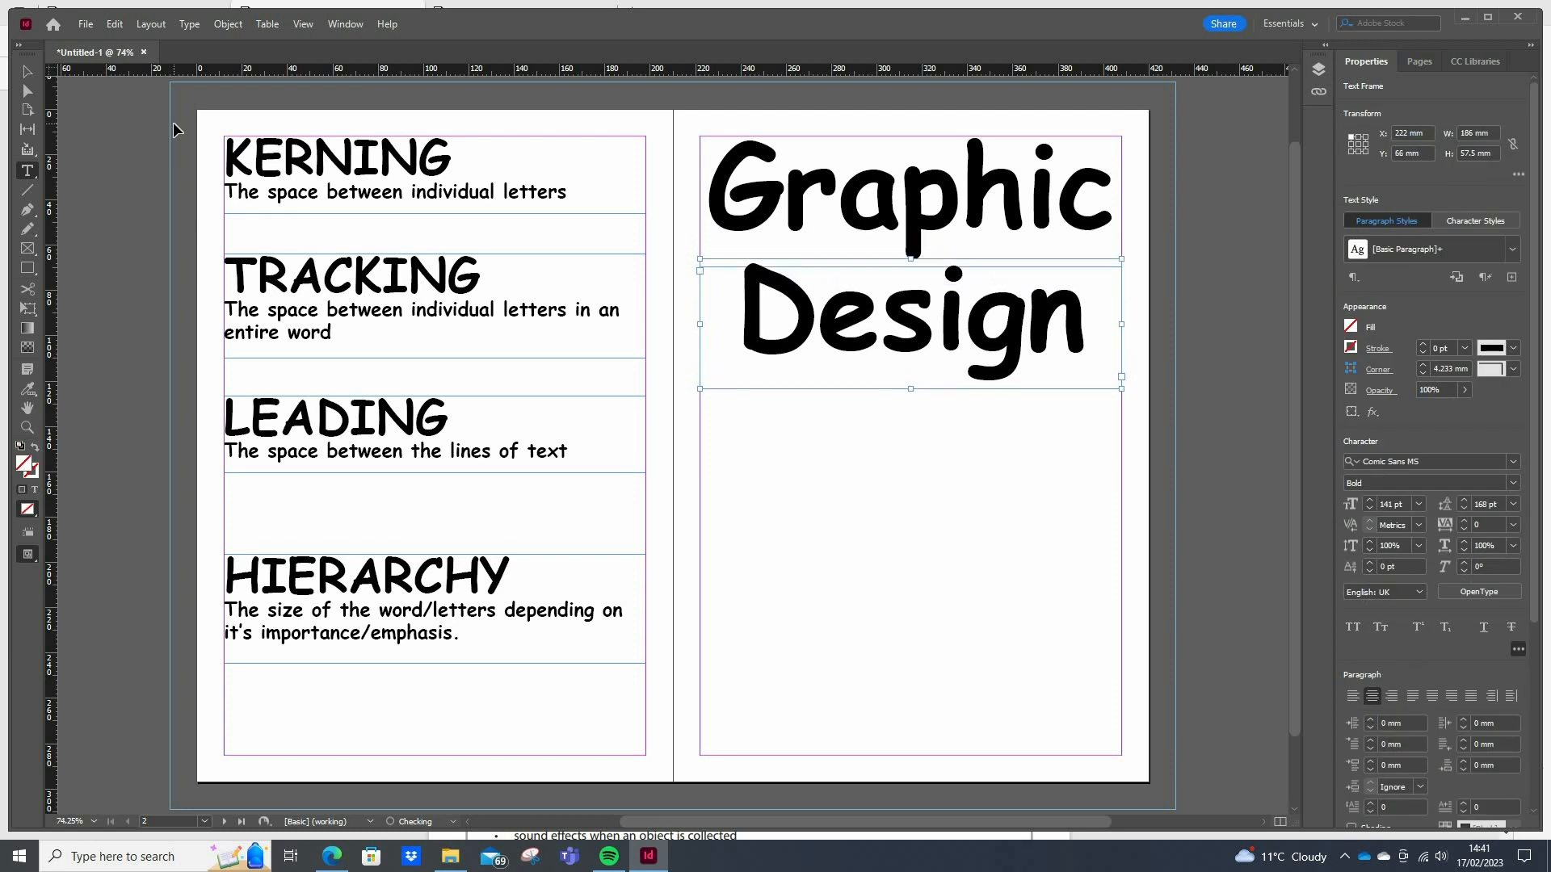
{"action": "key", "text": "ctrl+z"}
{"action": "key", "text": "ctrl+z"}
{"action": "key", "text": "ctrl+z"}
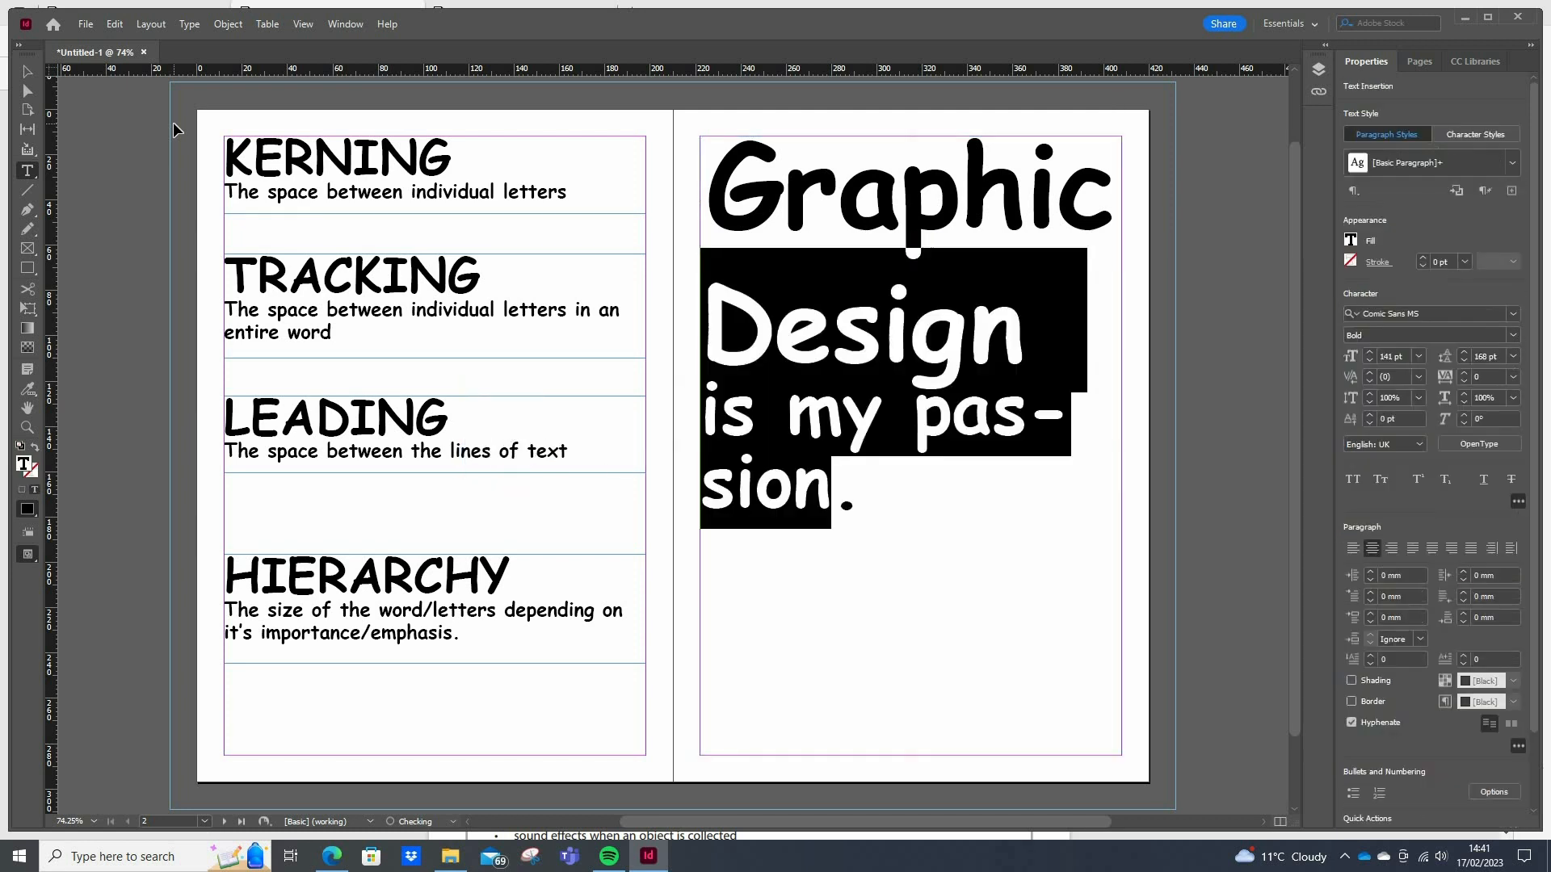
{"action": "key", "text": "ctrl+z"}
{"action": "key", "text": "ctrl+z"}
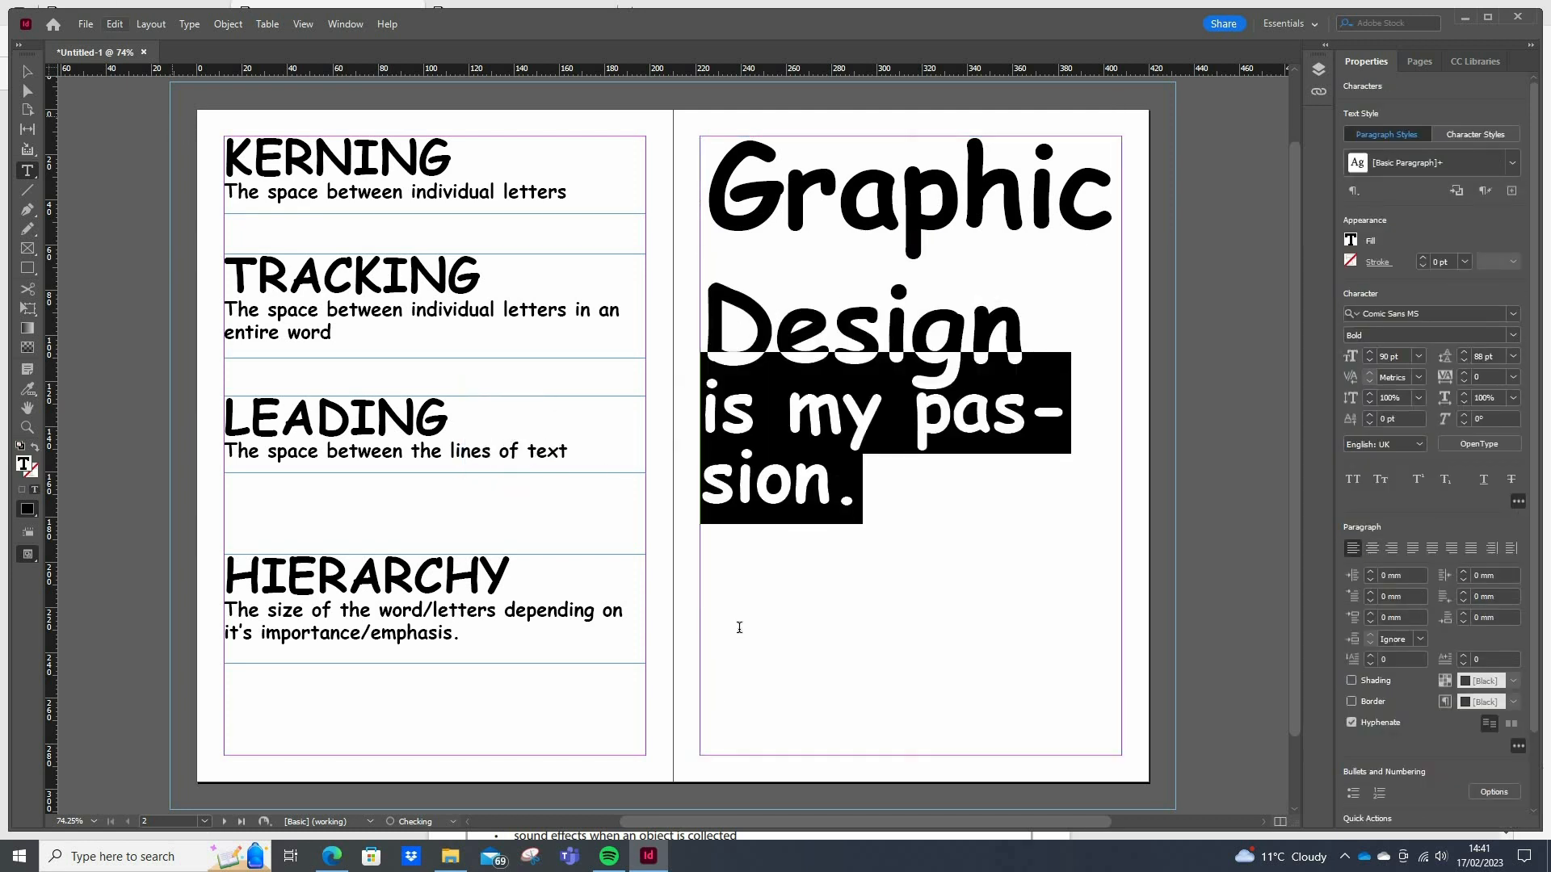
{"action": "left_click", "coordinate": [751, 615]}
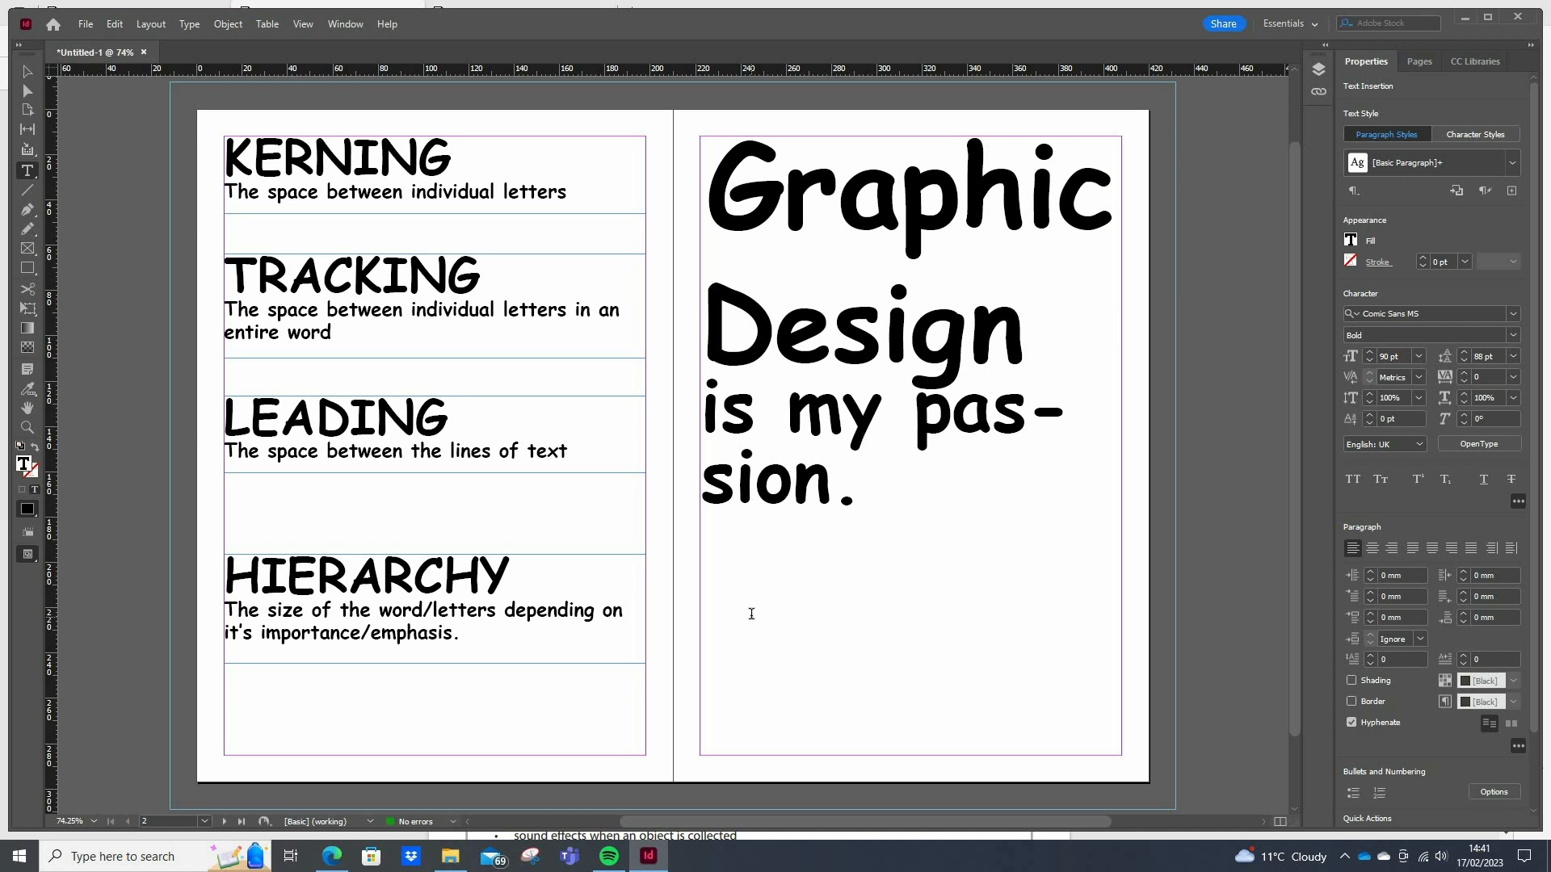
{"action": "left_click", "coordinate": [903, 200]}
{"action": "left_click_drag", "start_coordinate": [1017, 343], "coordinate": [701, 232]}
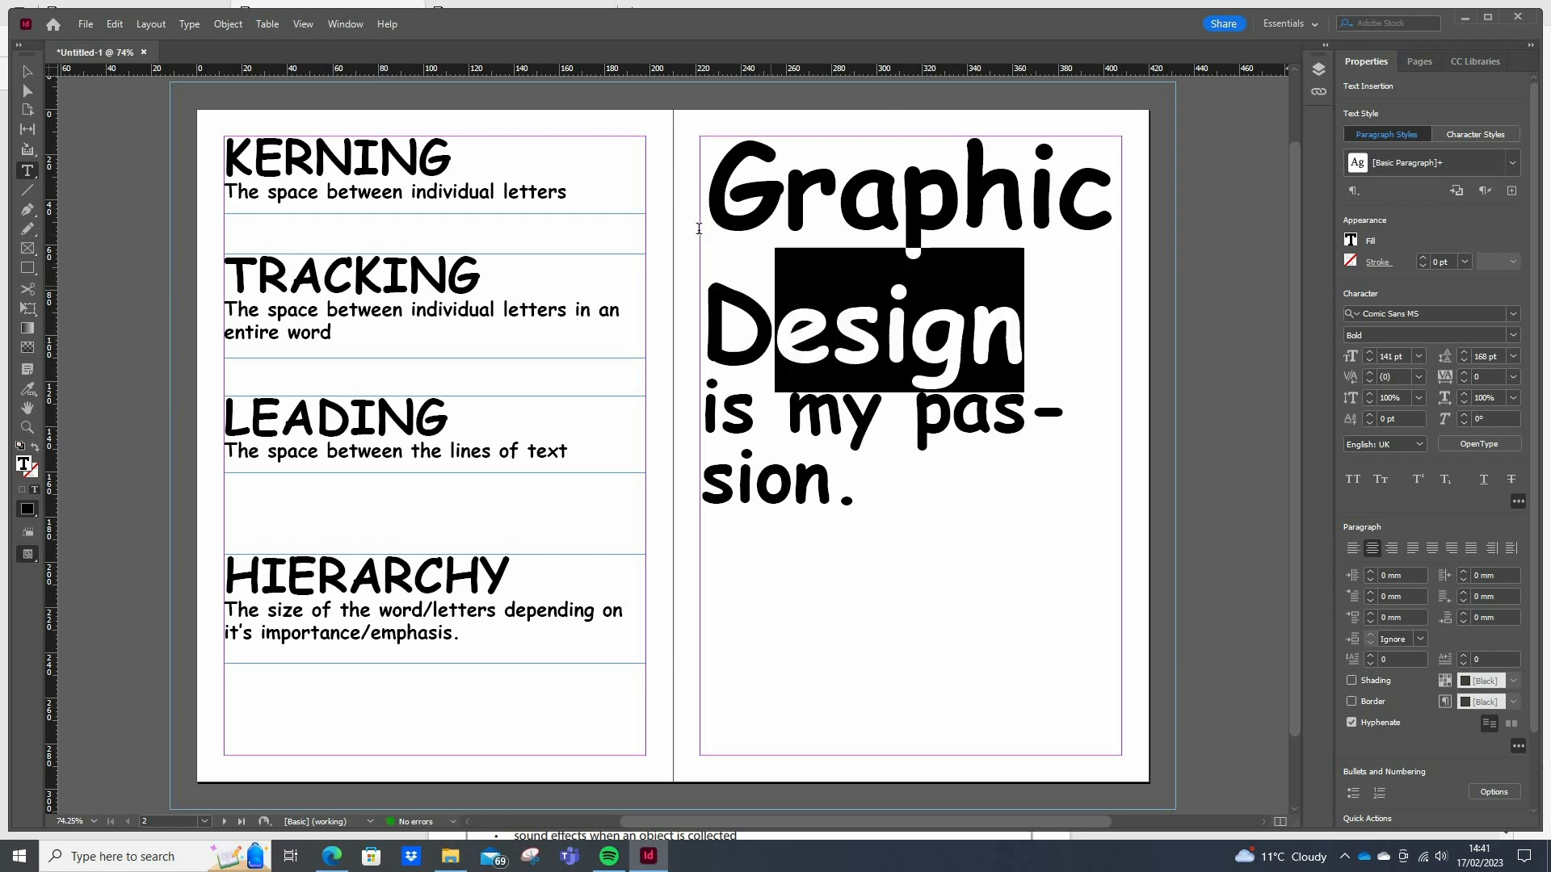
{"action": "left_click", "coordinate": [1419, 357]}
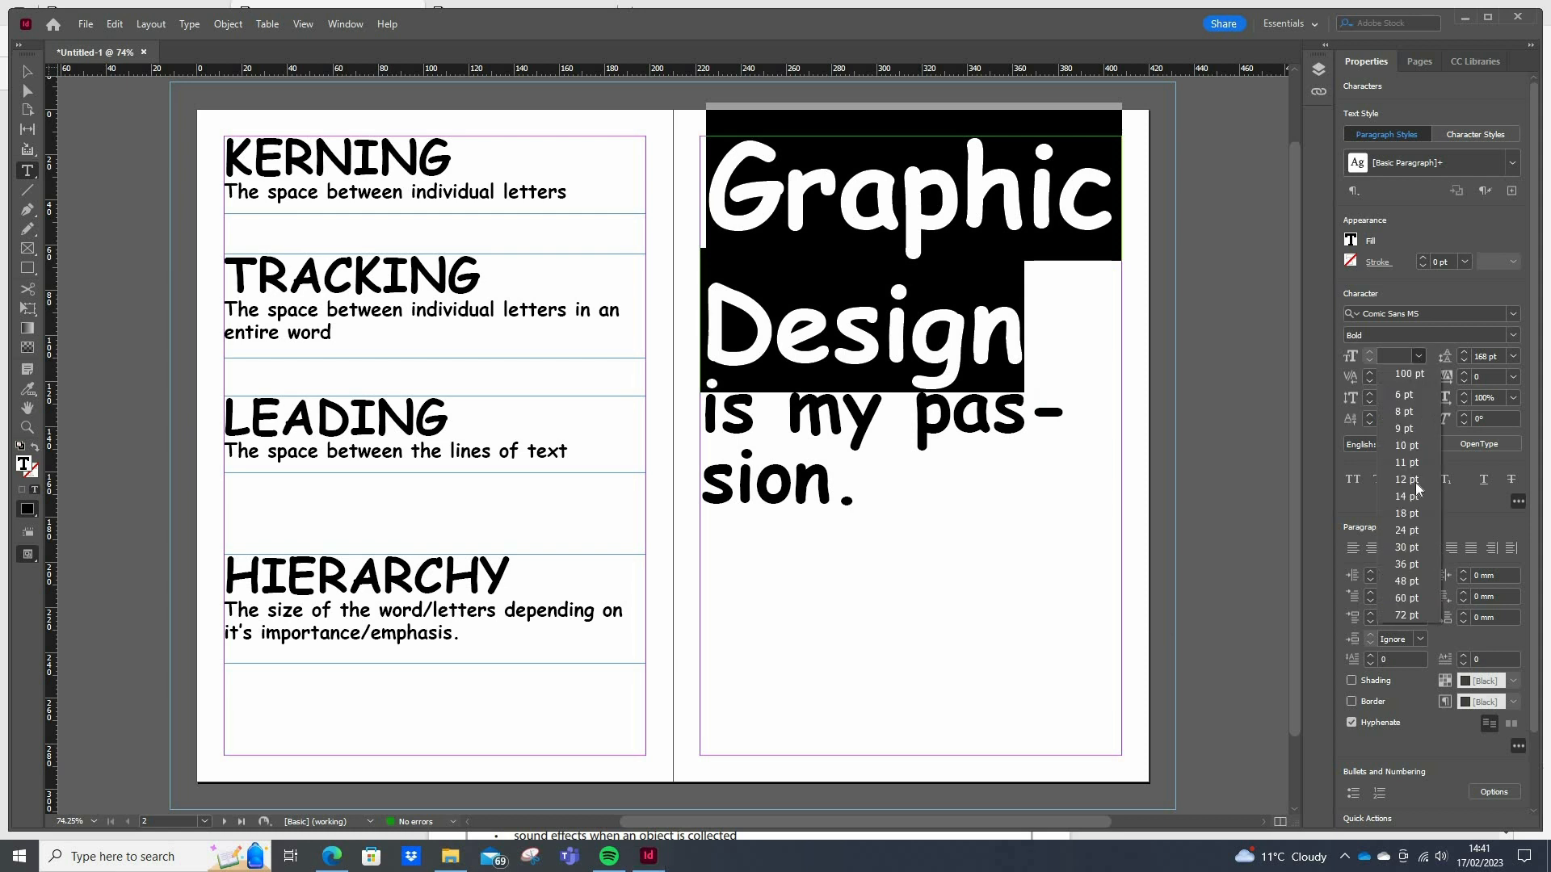
{"action": "left_click", "coordinate": [1188, 438]}
{"action": "left_click", "coordinate": [1187, 439]}
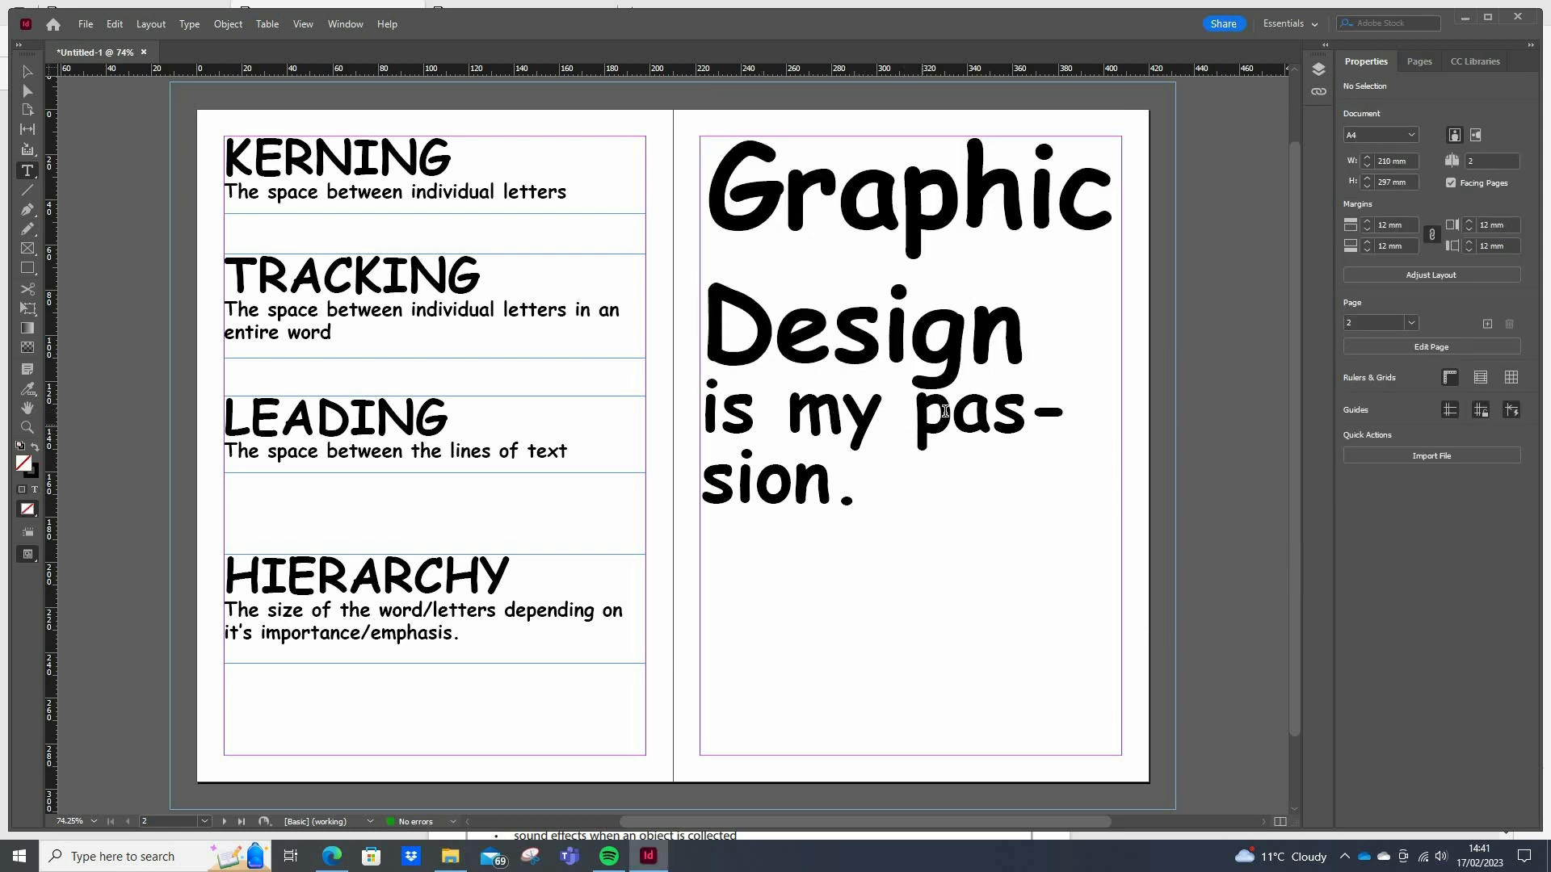
Insert a line break before "passion." so the word is no longer hyphenated across two lines
{"action": "left_click", "coordinate": [916, 411]}
{"action": "key", "text": "Return"}
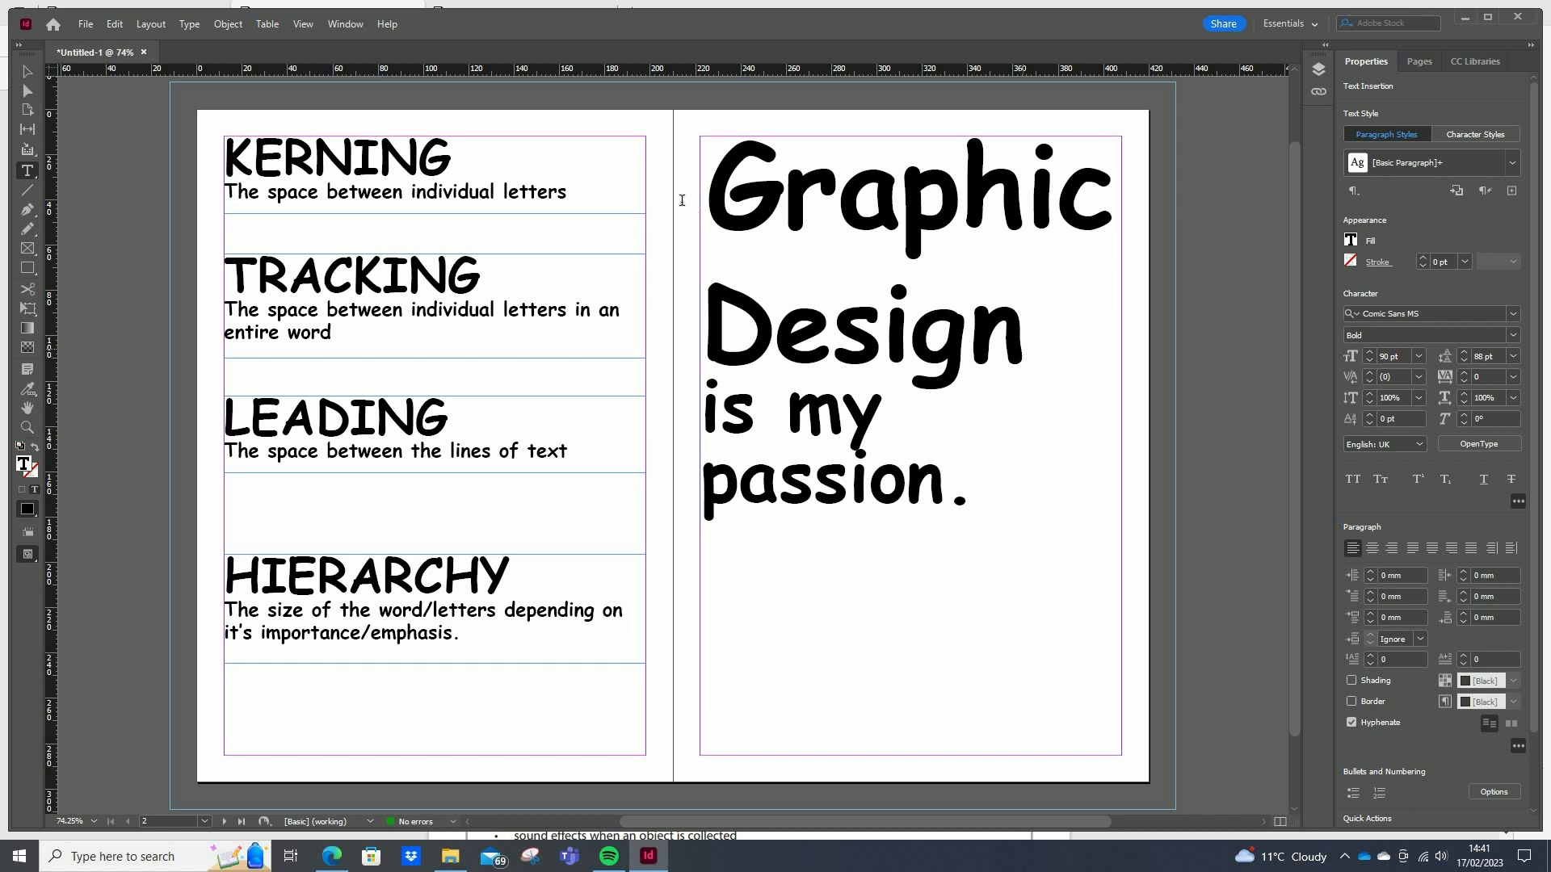
{"action": "triple_click", "coordinate": [917, 371]}
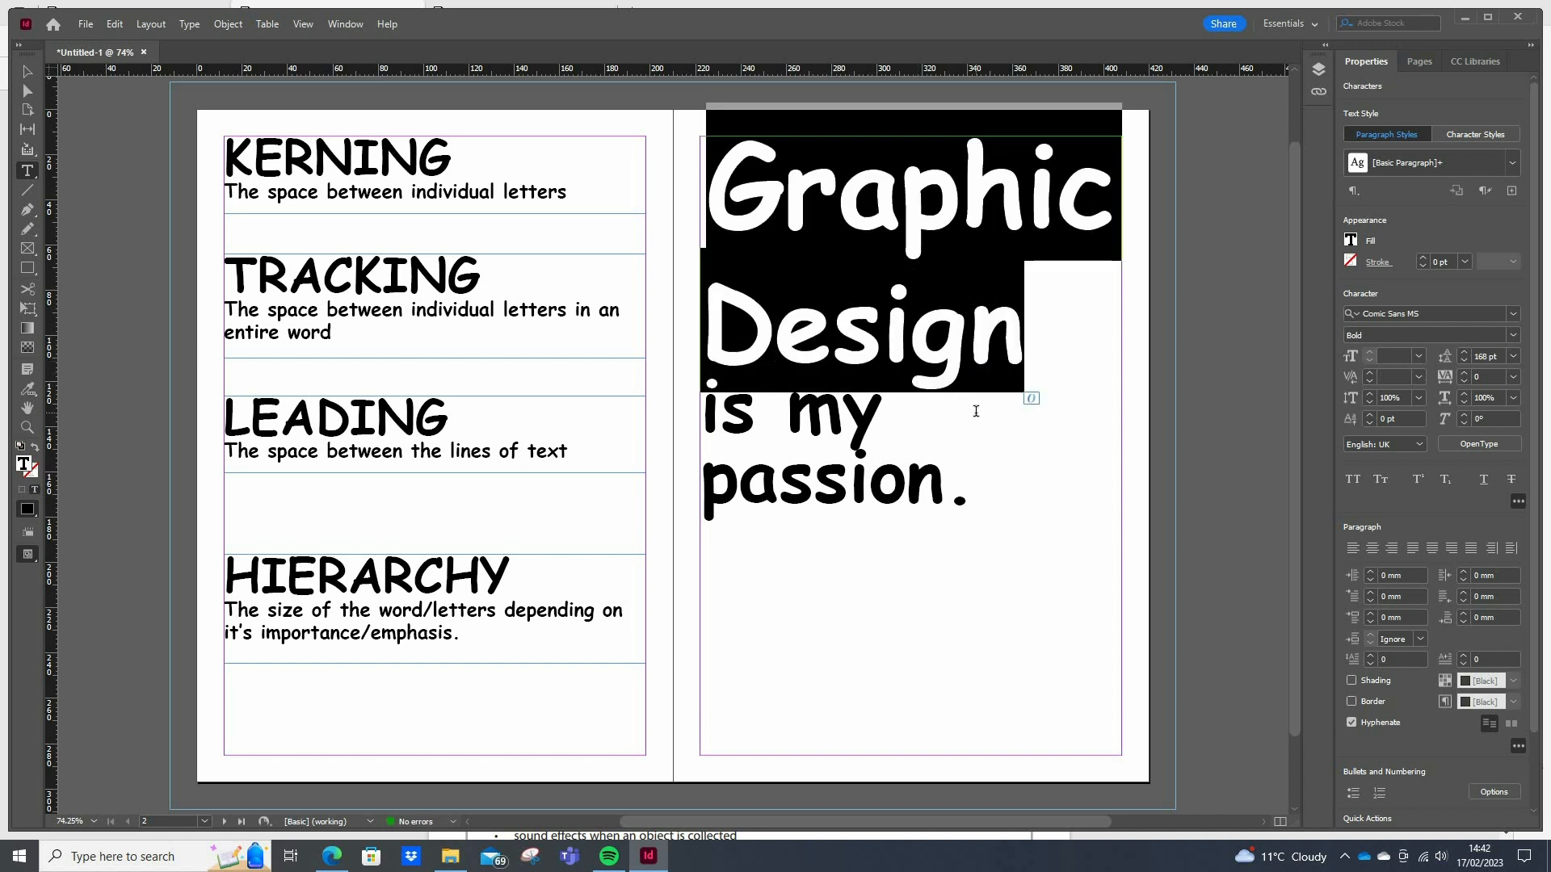
{"action": "left_click", "coordinate": [946, 313]}
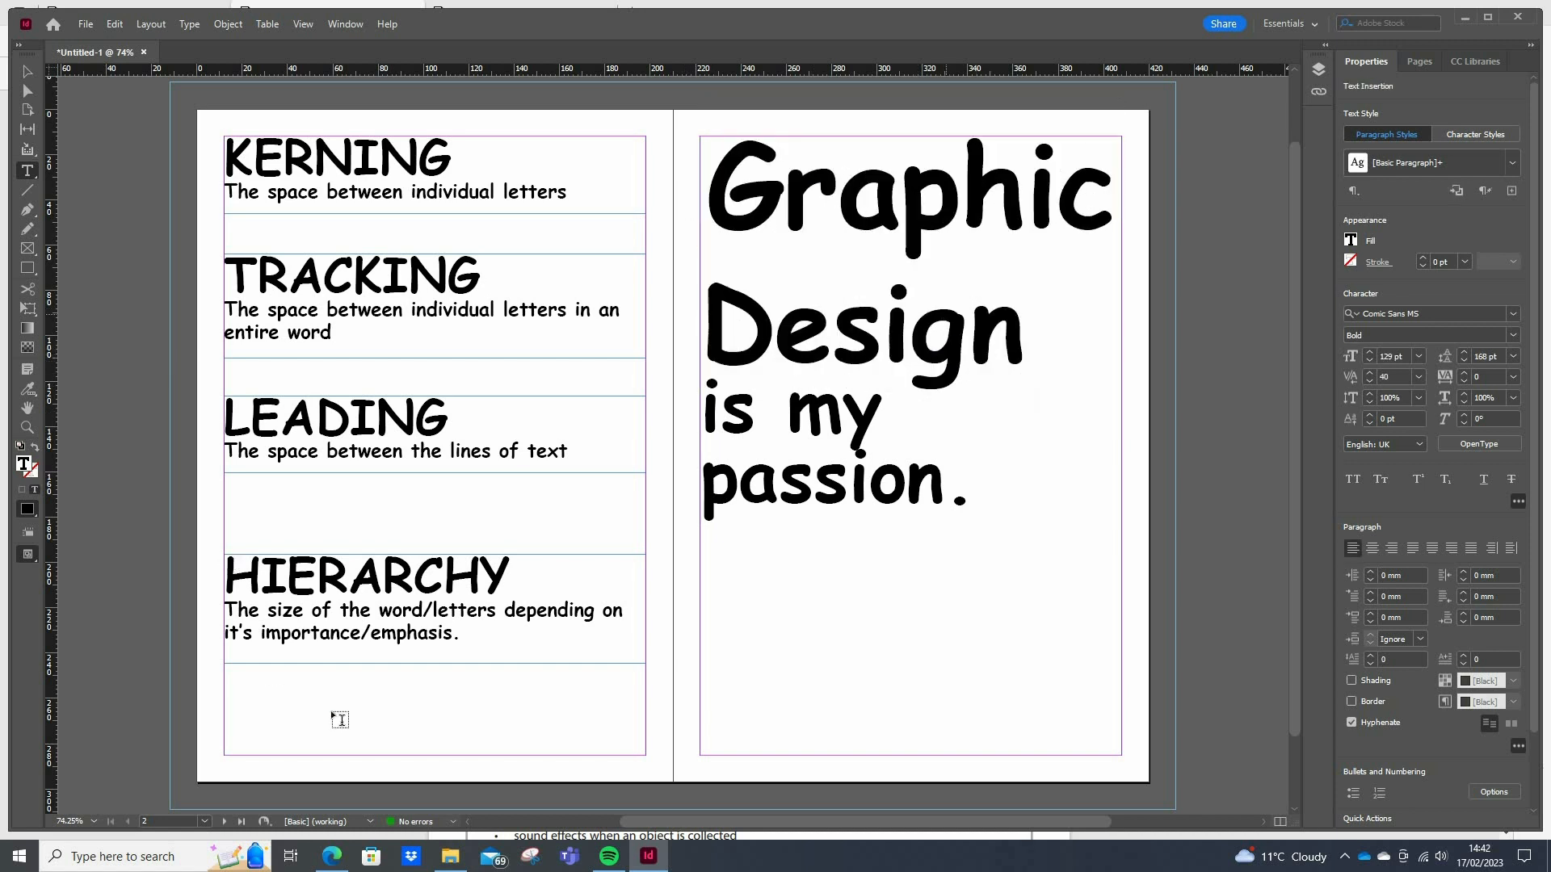
Switch to the brief PDF in Edge, highlight the flyer's leading, tracking, kerning and hierarchy requirement, and return to InDesign
{"action": "left_click", "coordinate": [332, 856]}
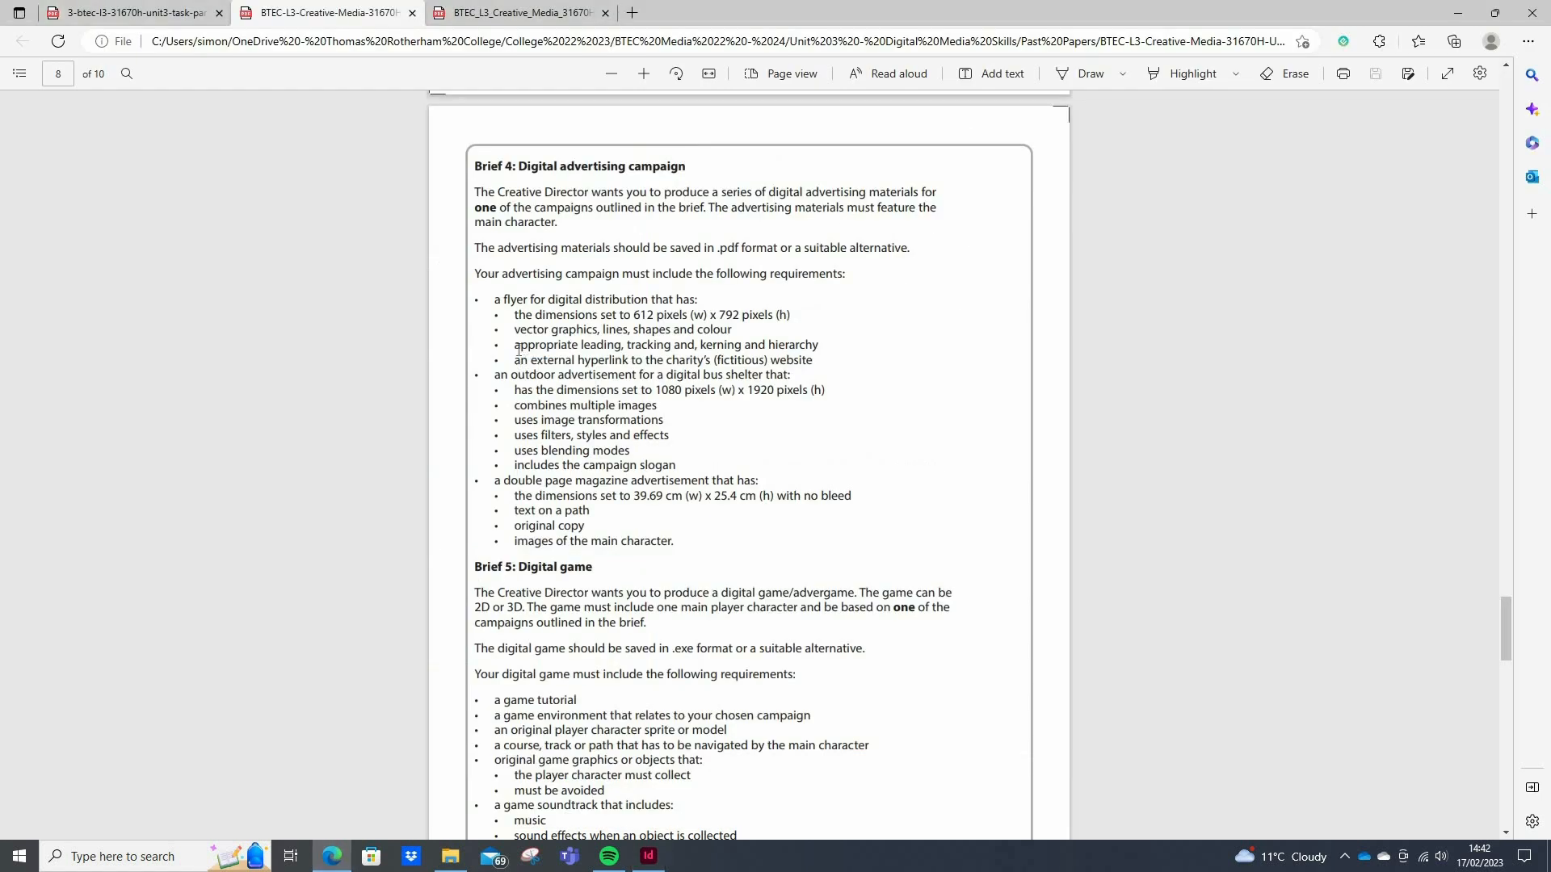
{"action": "left_click_drag", "start_coordinate": [818, 344], "coordinate": [513, 345]}
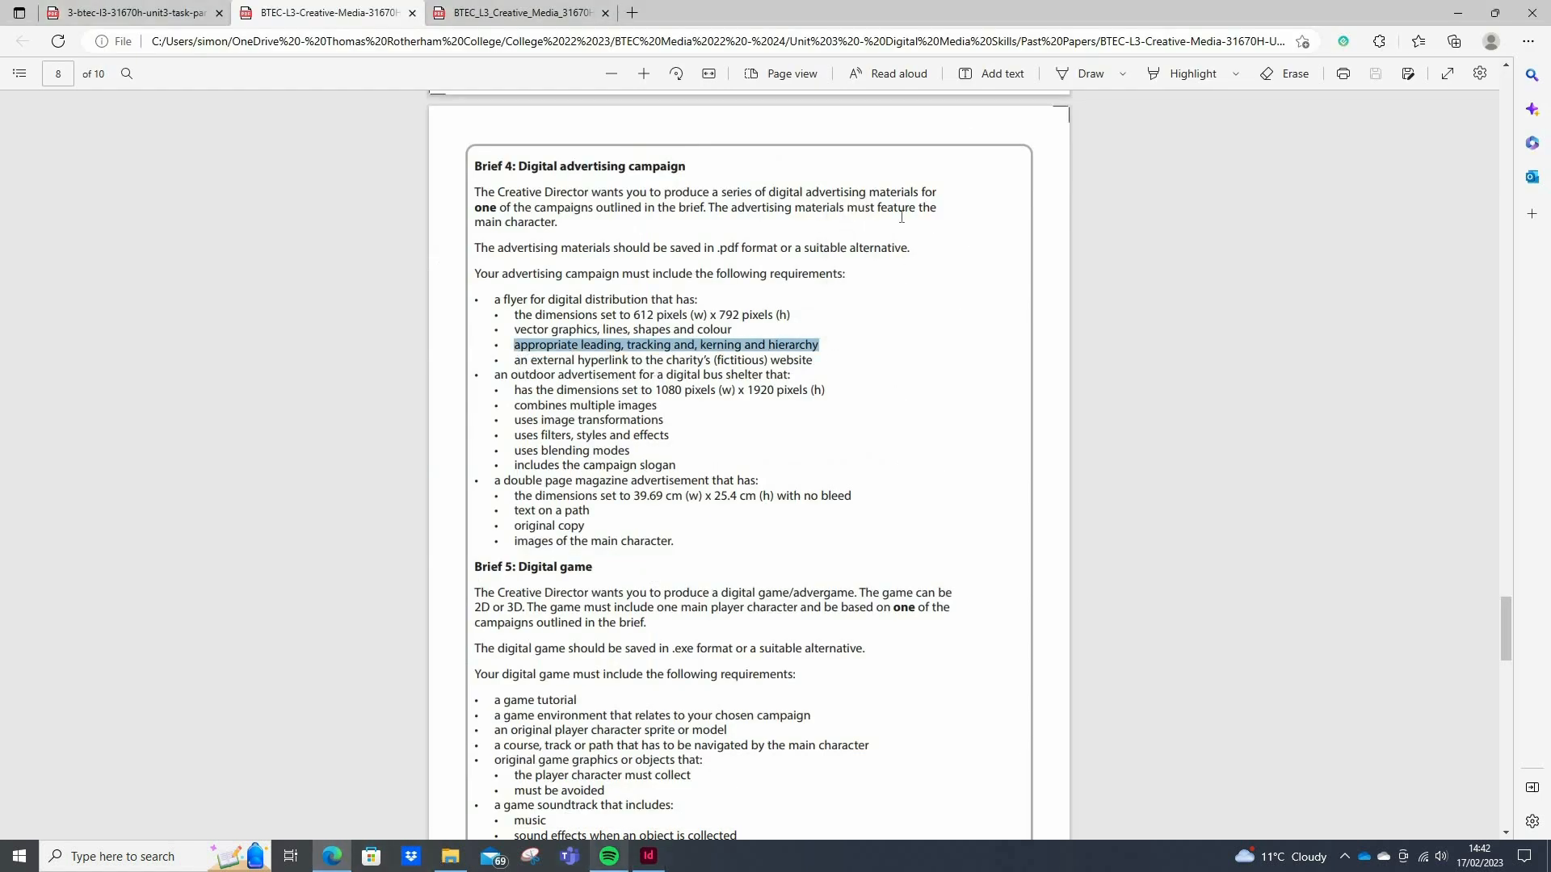
{"action": "left_click", "coordinate": [646, 859]}
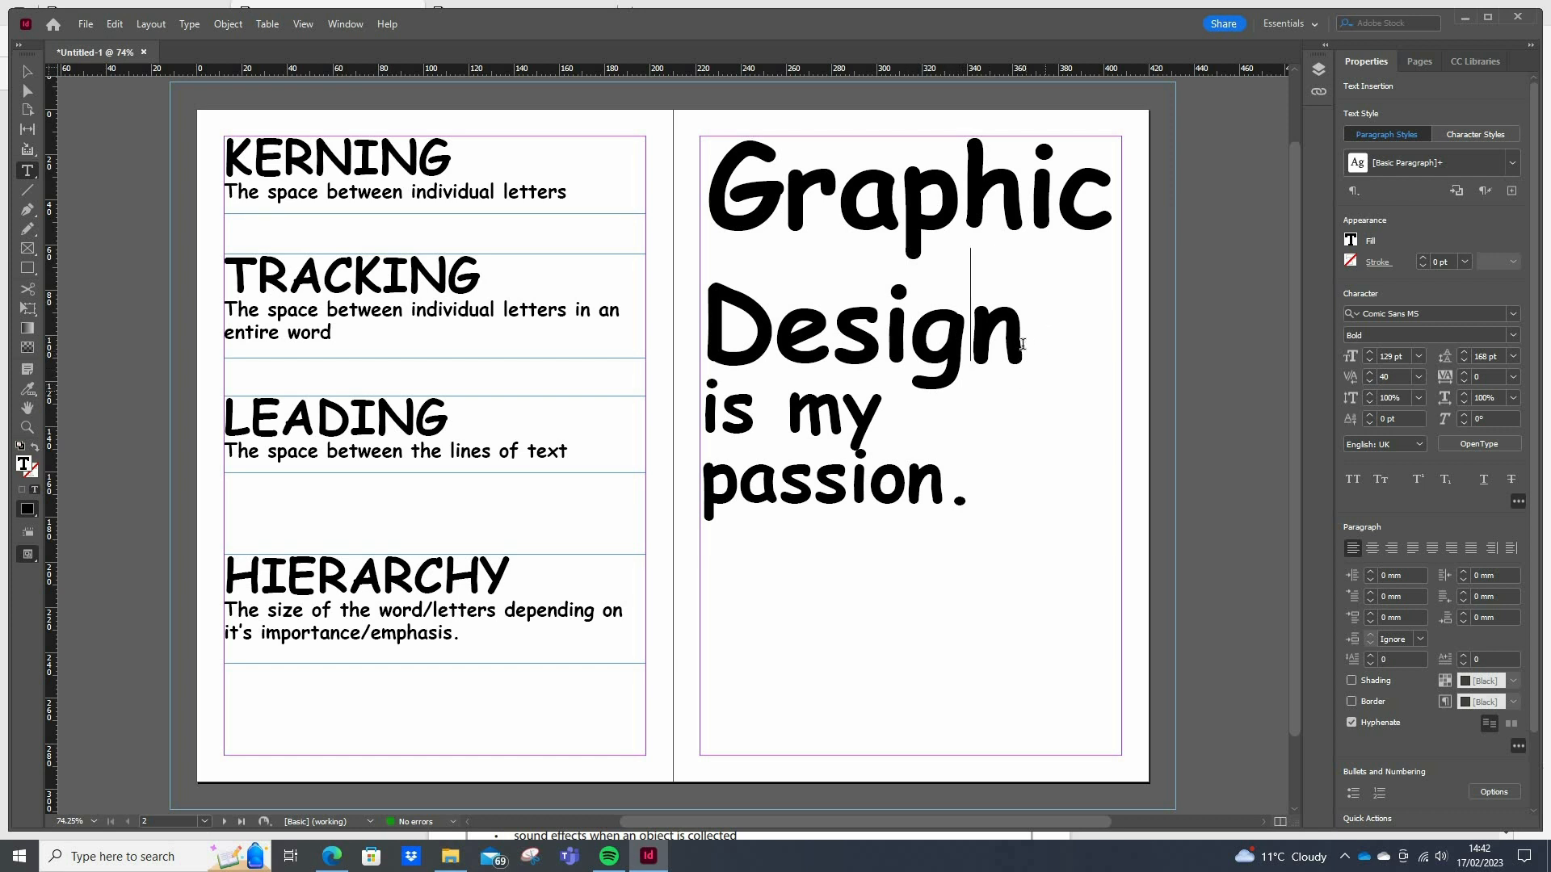
Select the word "Design" in the sample text and increase its font size to 134 pt
{"action": "left_click_drag", "start_coordinate": [1022, 343], "coordinate": [702, 340]}
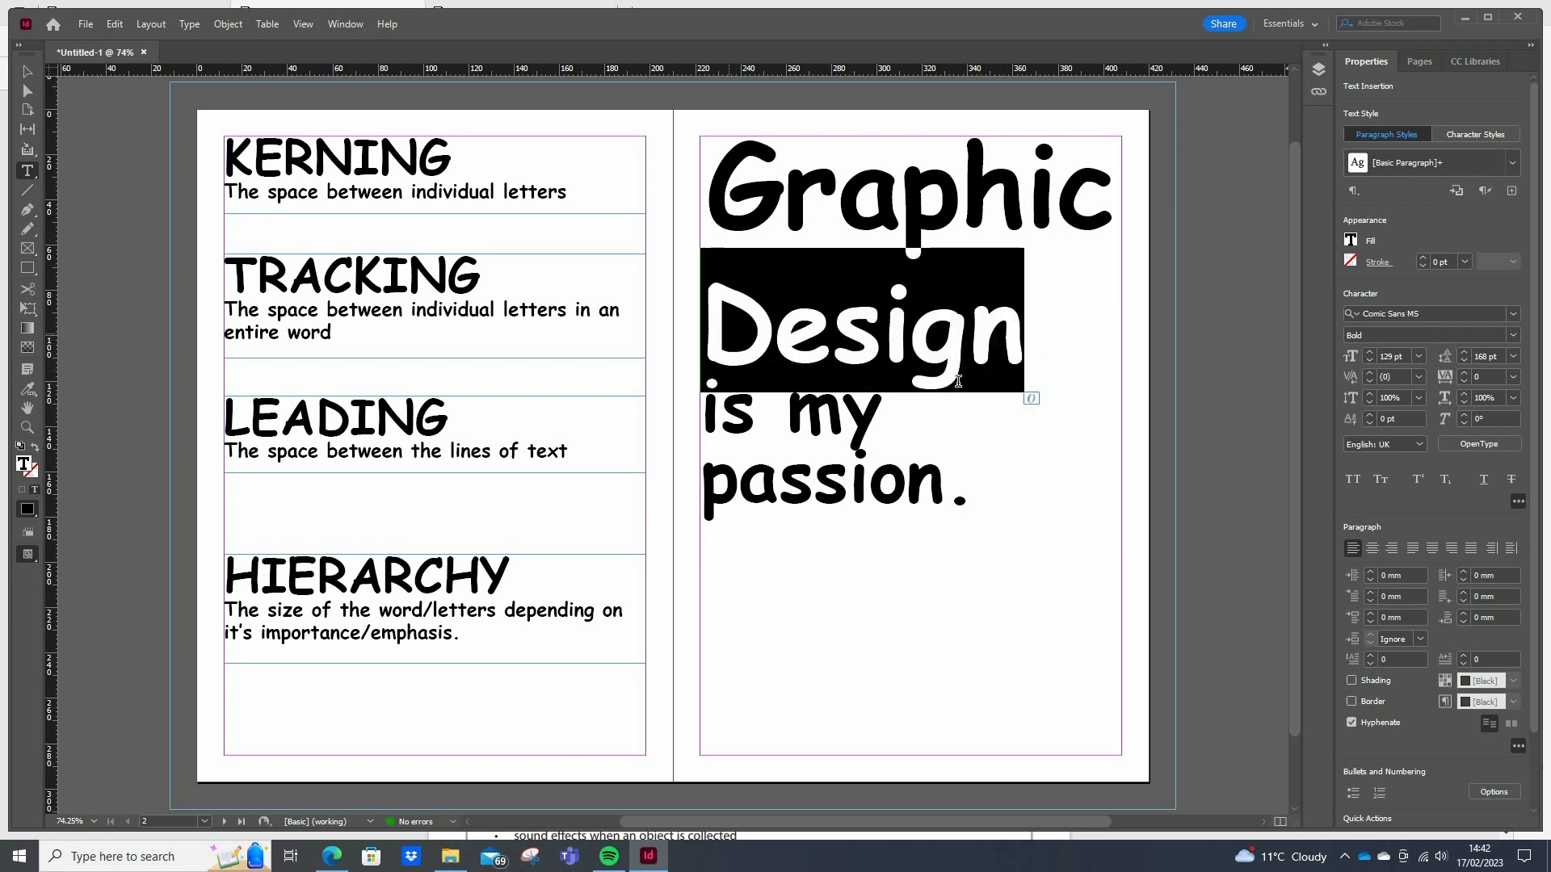
{"action": "left_click", "coordinate": [1369, 353]}
{"action": "left_click", "coordinate": [1370, 352]}
{"action": "left_click", "coordinate": [1370, 352]}
{"action": "left_click", "coordinate": [1370, 352]}
{"action": "left_click", "coordinate": [1370, 352]}
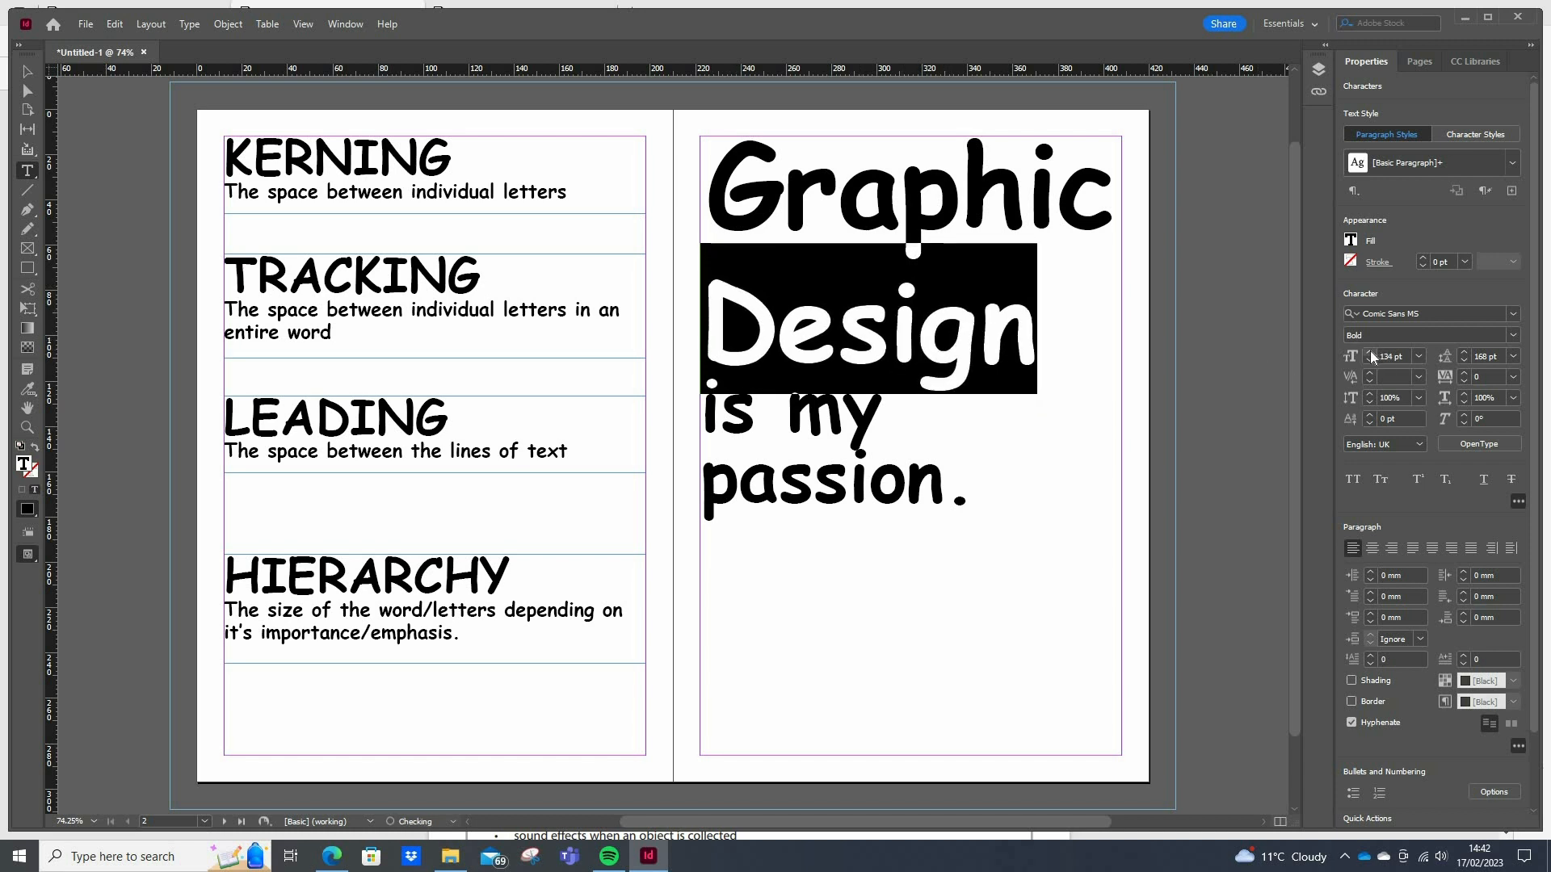
Stretch the word "Design" to a vertical scale of 123% and a horizontal scale of 102%
{"action": "left_click", "coordinate": [1369, 394]}
{"action": "left_click", "coordinate": [1369, 394]}
{"action": "left_click", "coordinate": [1369, 394]}
{"action": "left_click", "coordinate": [1369, 394]}
{"action": "left_click", "coordinate": [1369, 395]}
{"action": "left_click", "coordinate": [1369, 395]}
{"action": "left_click", "coordinate": [1369, 395]}
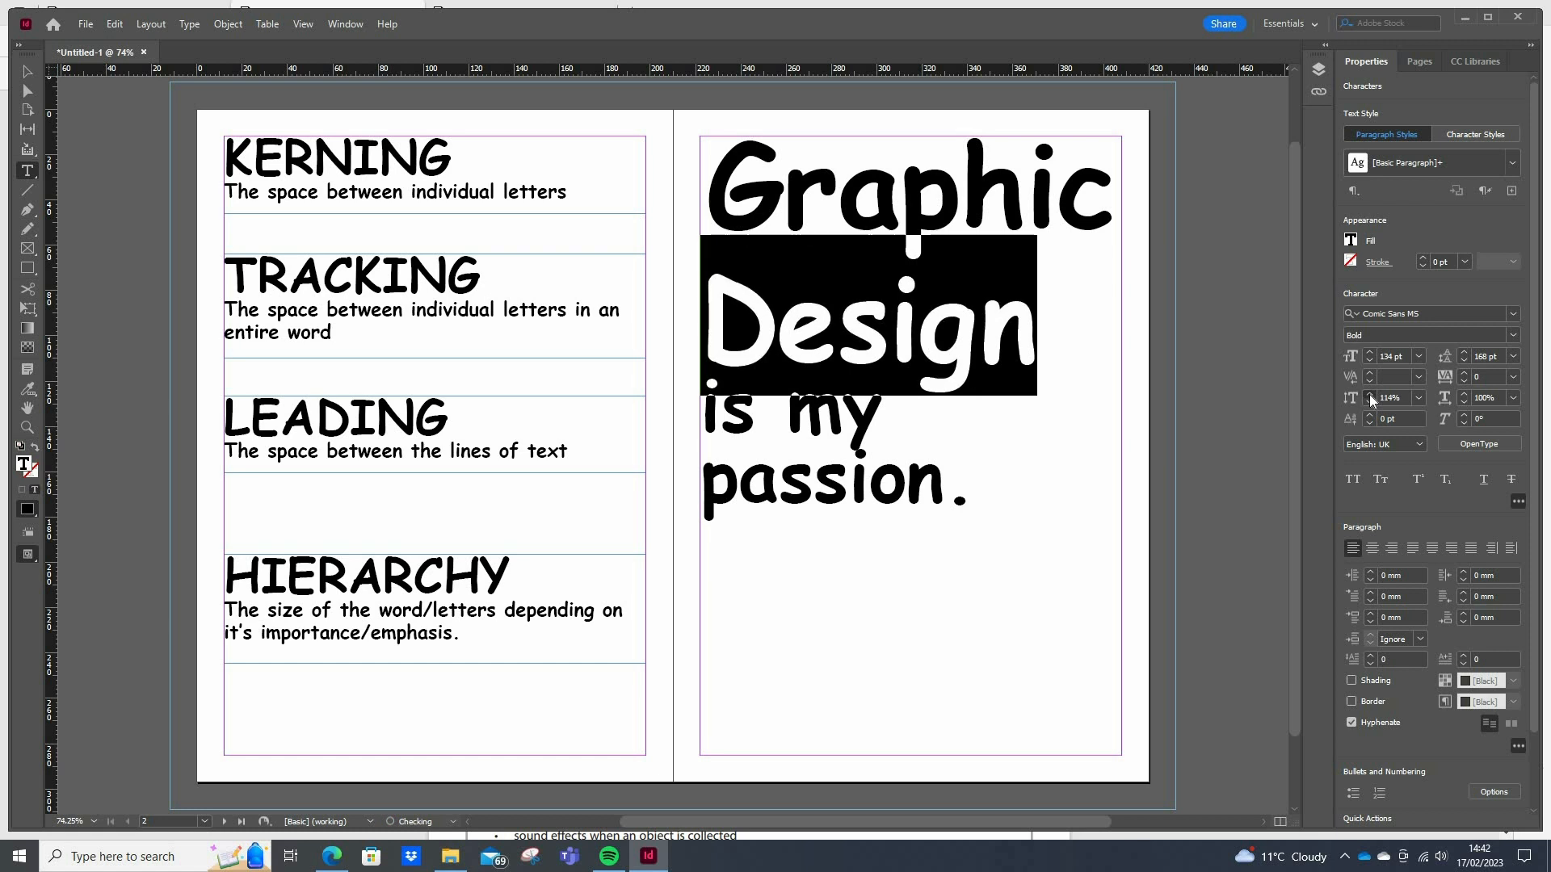
{"action": "left_click", "coordinate": [1369, 394]}
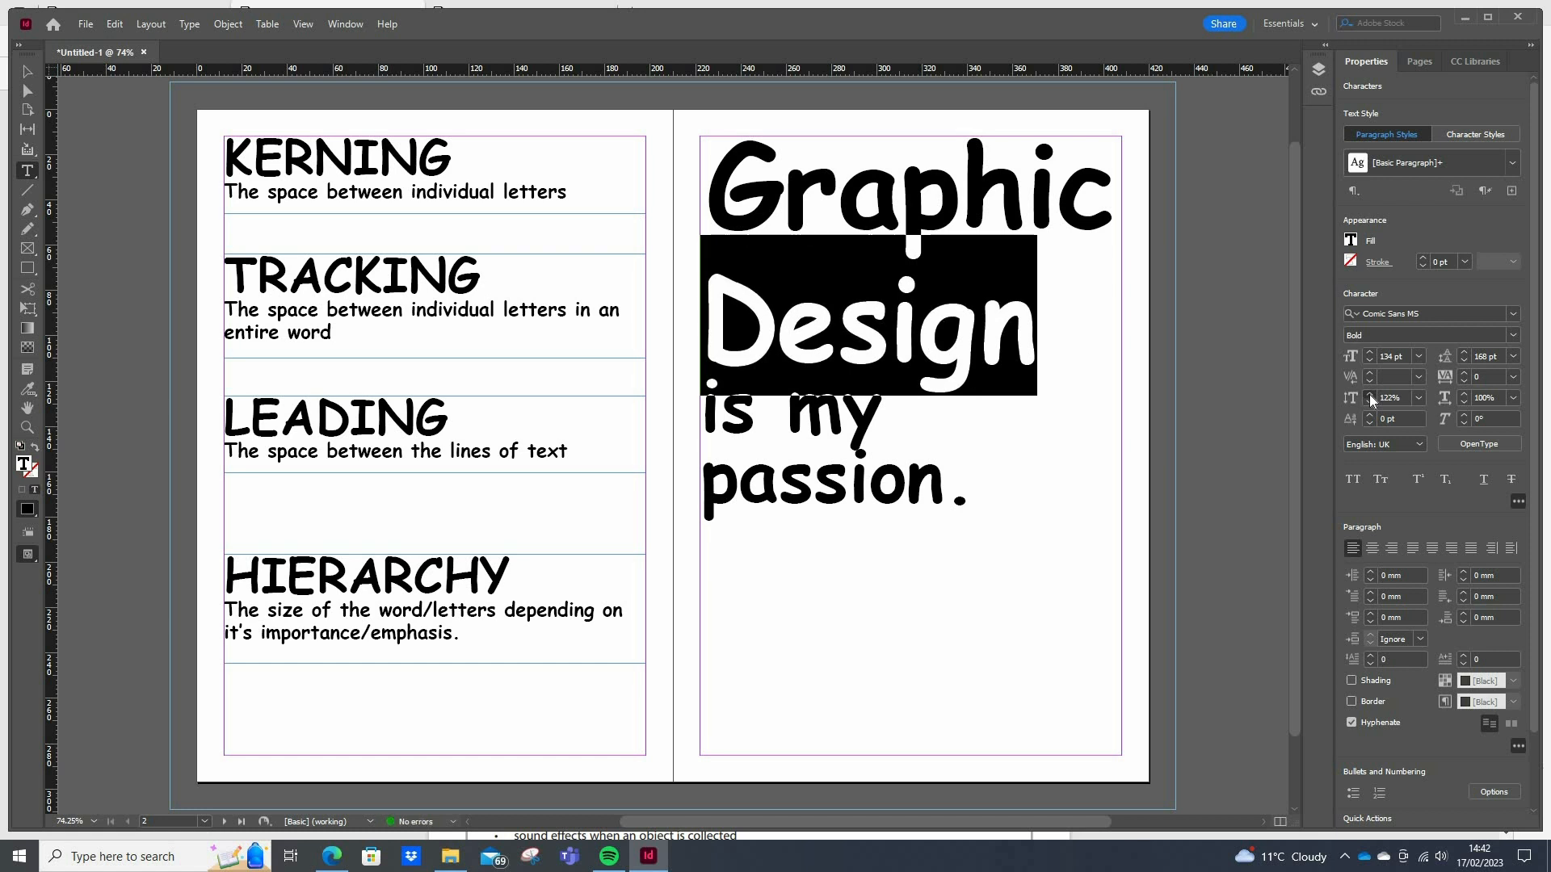
{"action": "left_click", "coordinate": [1462, 393]}
{"action": "left_click", "coordinate": [1462, 393]}
{"action": "left_click", "coordinate": [1462, 393]}
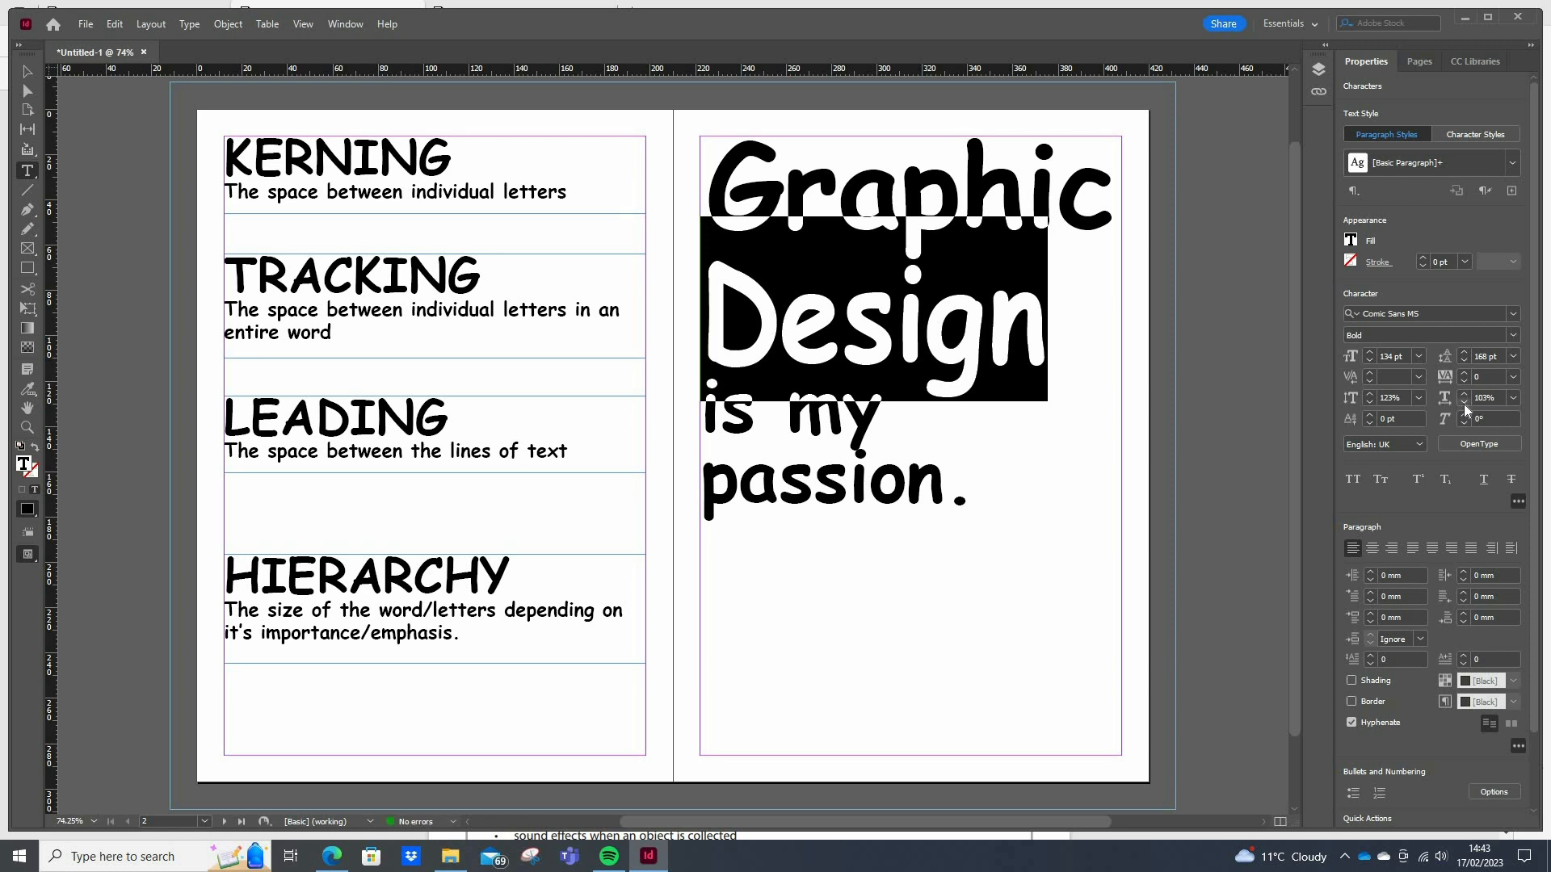
{"action": "left_click", "coordinate": [1464, 404]}
Try a 1 pt baseline shift on "Design", return it to 0 pt, and raise the word's vertical scale to 127%
{"action": "left_click", "coordinate": [1370, 415]}
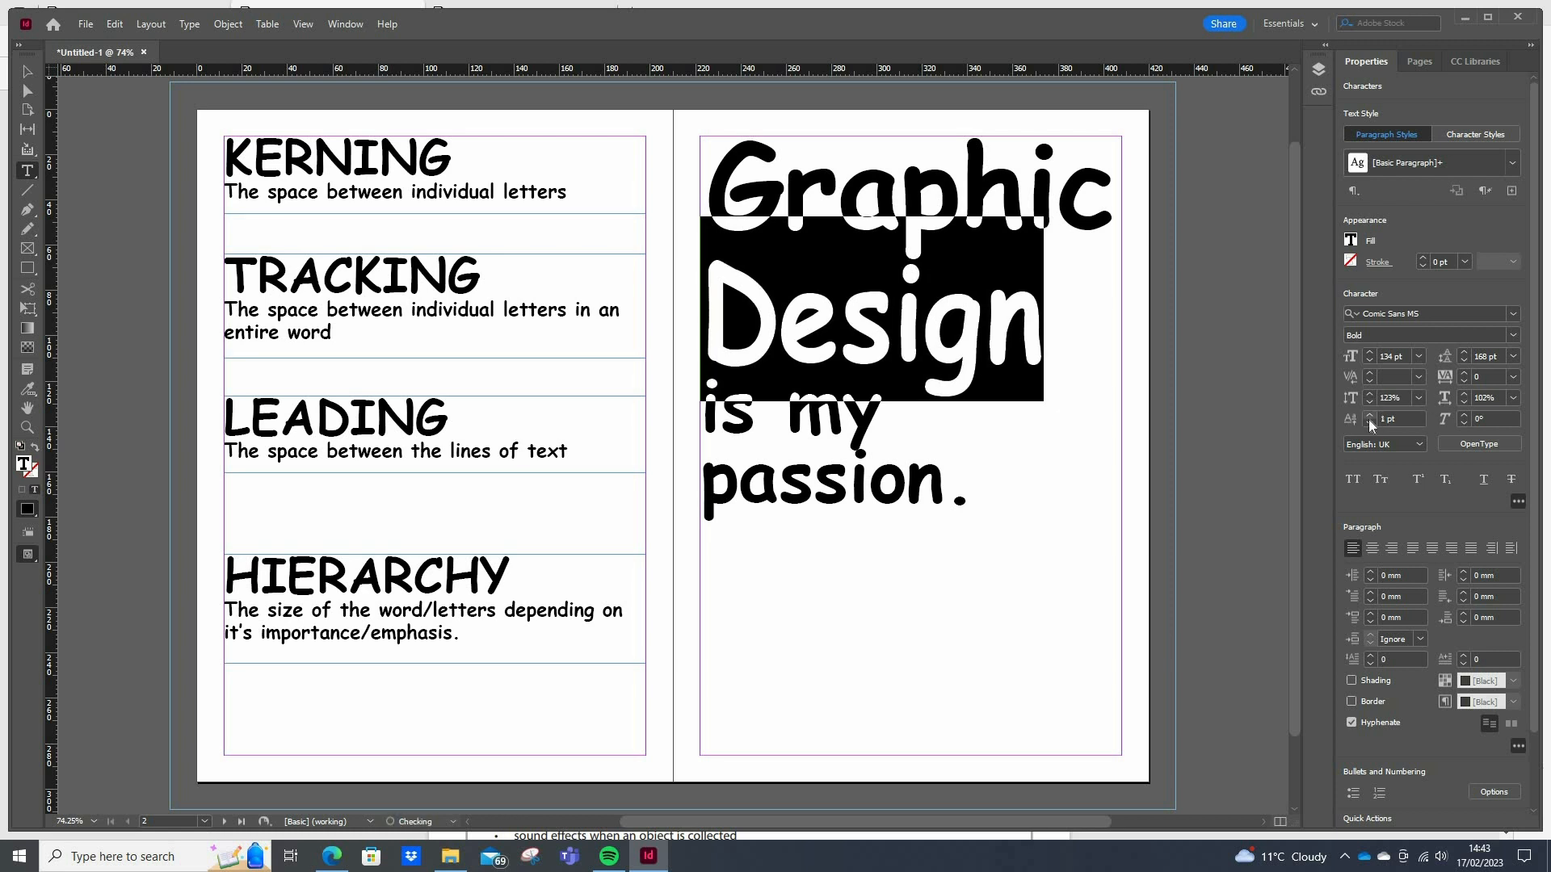
{"action": "left_click", "coordinate": [1369, 423]}
{"action": "left_click", "coordinate": [1368, 395]}
{"action": "left_click", "coordinate": [1368, 395]}
{"action": "left_click", "coordinate": [1368, 395]}
{"action": "left_click", "coordinate": [1368, 395]}
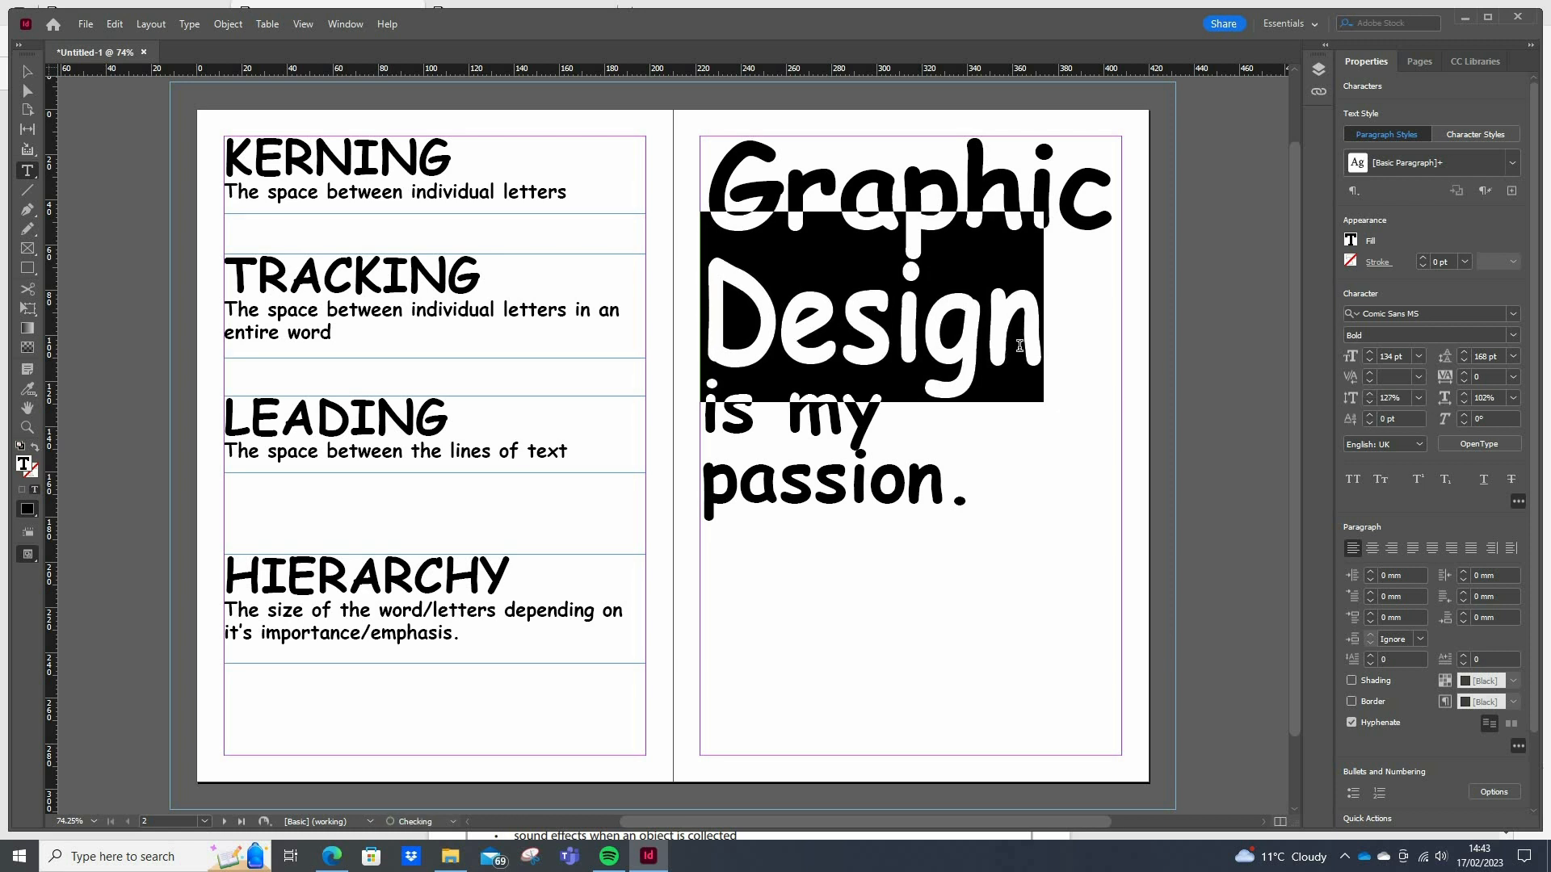
{"action": "left_click", "coordinate": [1021, 347]}
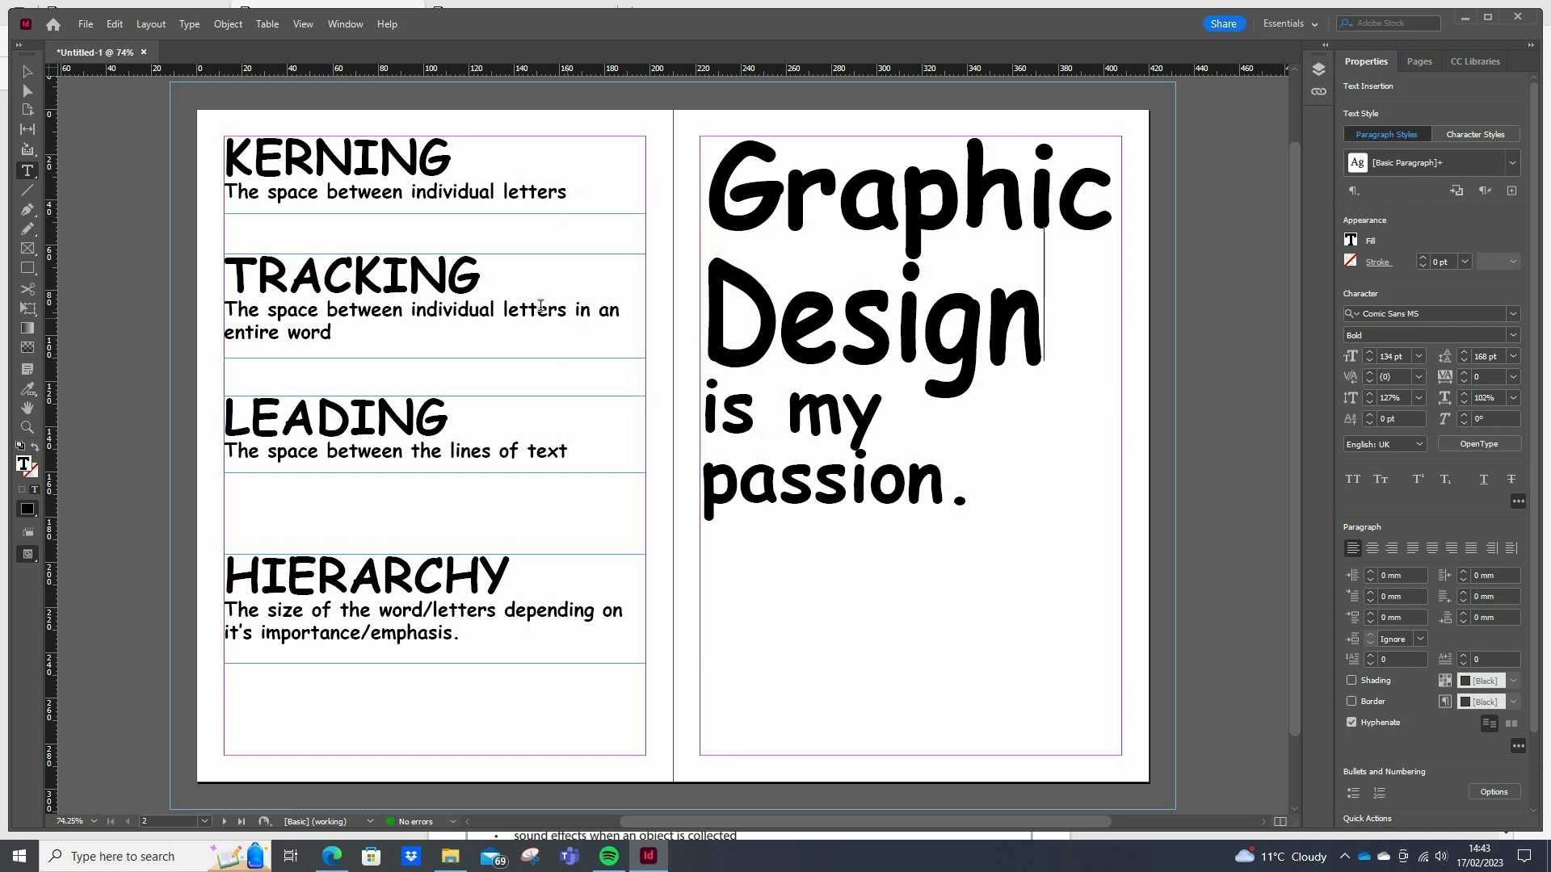
Widen the kerning between the "D" and "e" of "Design" to 50 and reduce it to 20
{"action": "left_click", "coordinate": [313, 153]}
{"action": "left_click", "coordinate": [779, 321]}
{"action": "left_click", "coordinate": [1368, 372]}
{"action": "left_click", "coordinate": [1368, 372]}
{"action": "left_click", "coordinate": [1368, 371]}
{"action": "left_click", "coordinate": [1368, 371]}
{"action": "left_click", "coordinate": [1368, 372]}
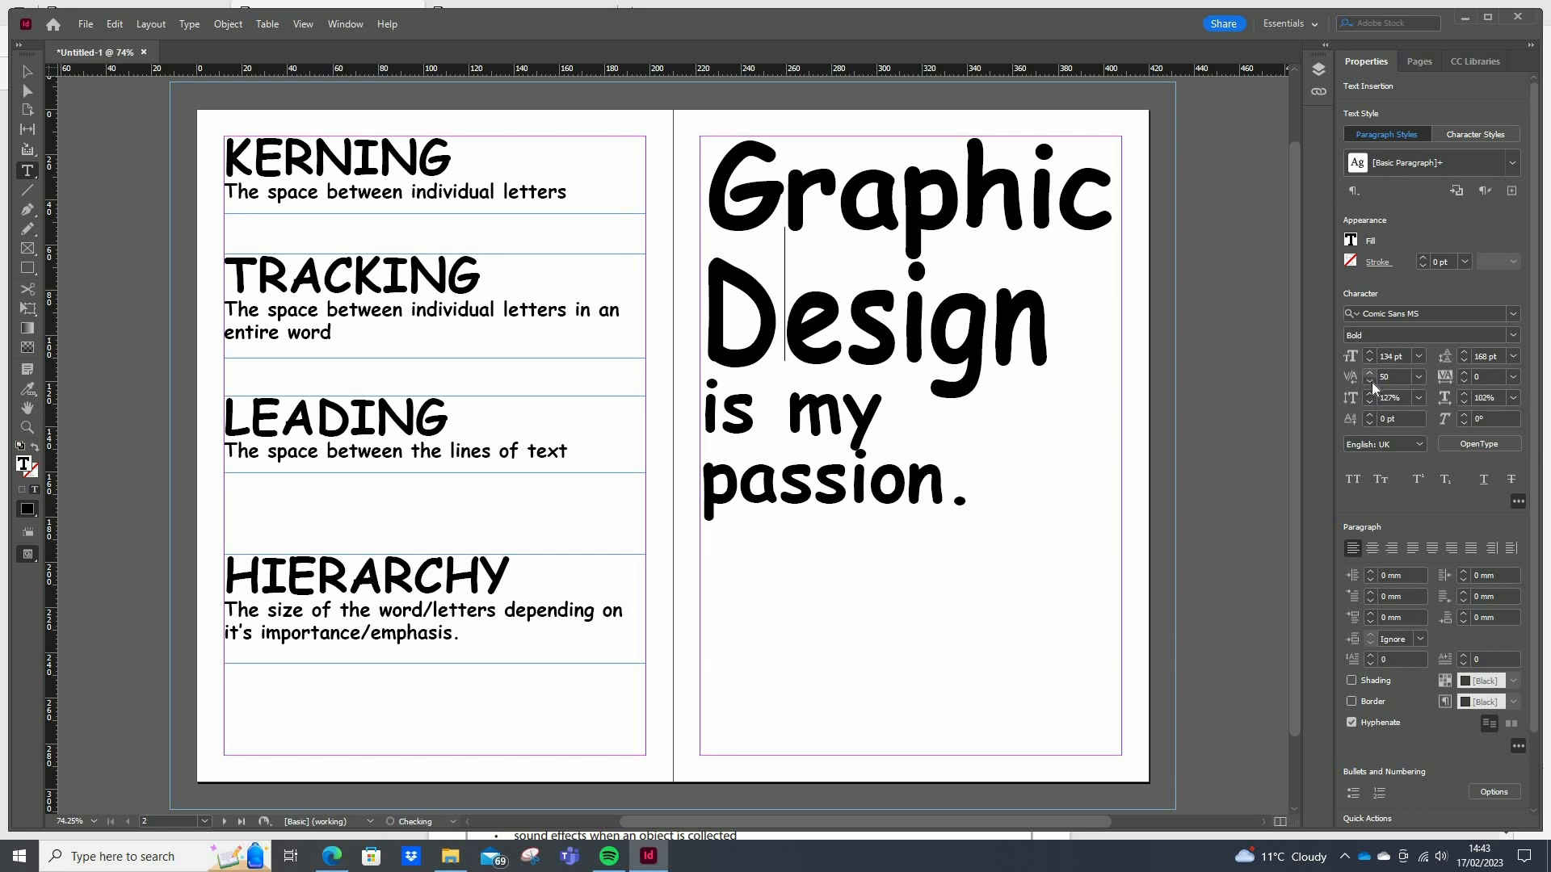
{"action": "left_click", "coordinate": [1370, 382]}
{"action": "left_click", "coordinate": [1370, 382]}
{"action": "left_click", "coordinate": [1370, 381]}
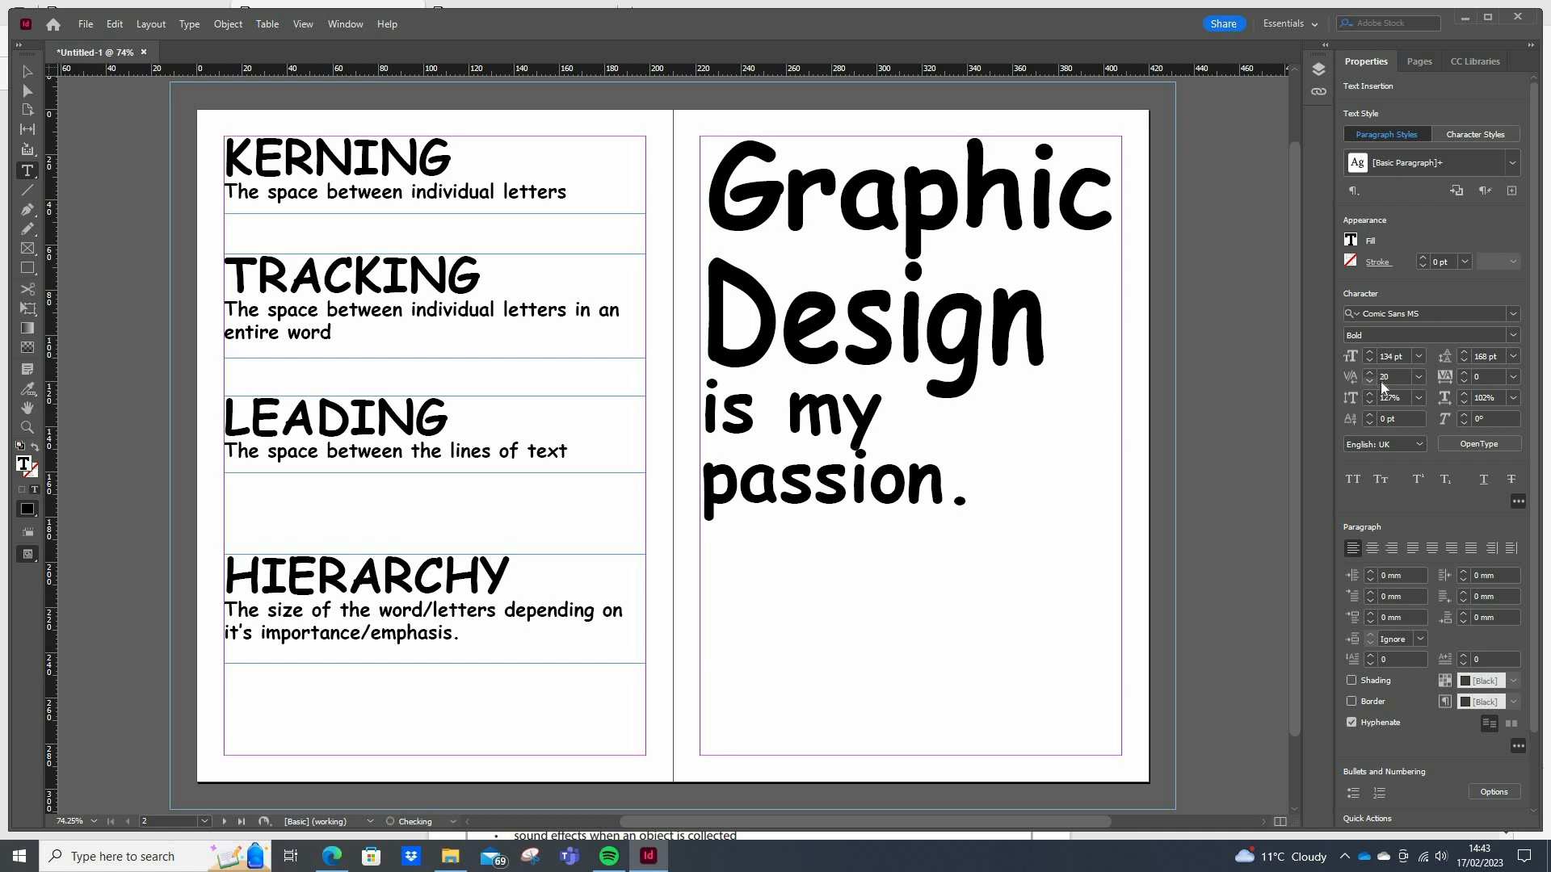
Widen the tracking of the whole word "Design" to 100 and reduce it to 60
{"action": "left_click", "coordinate": [1009, 330]}
{"action": "left_click", "coordinate": [1463, 371]}
{"action": "left_click", "coordinate": [1464, 372]}
{"action": "left_click", "coordinate": [1463, 372]}
{"action": "left_click_drag", "start_coordinate": [780, 323], "coordinate": [1549, 317]}
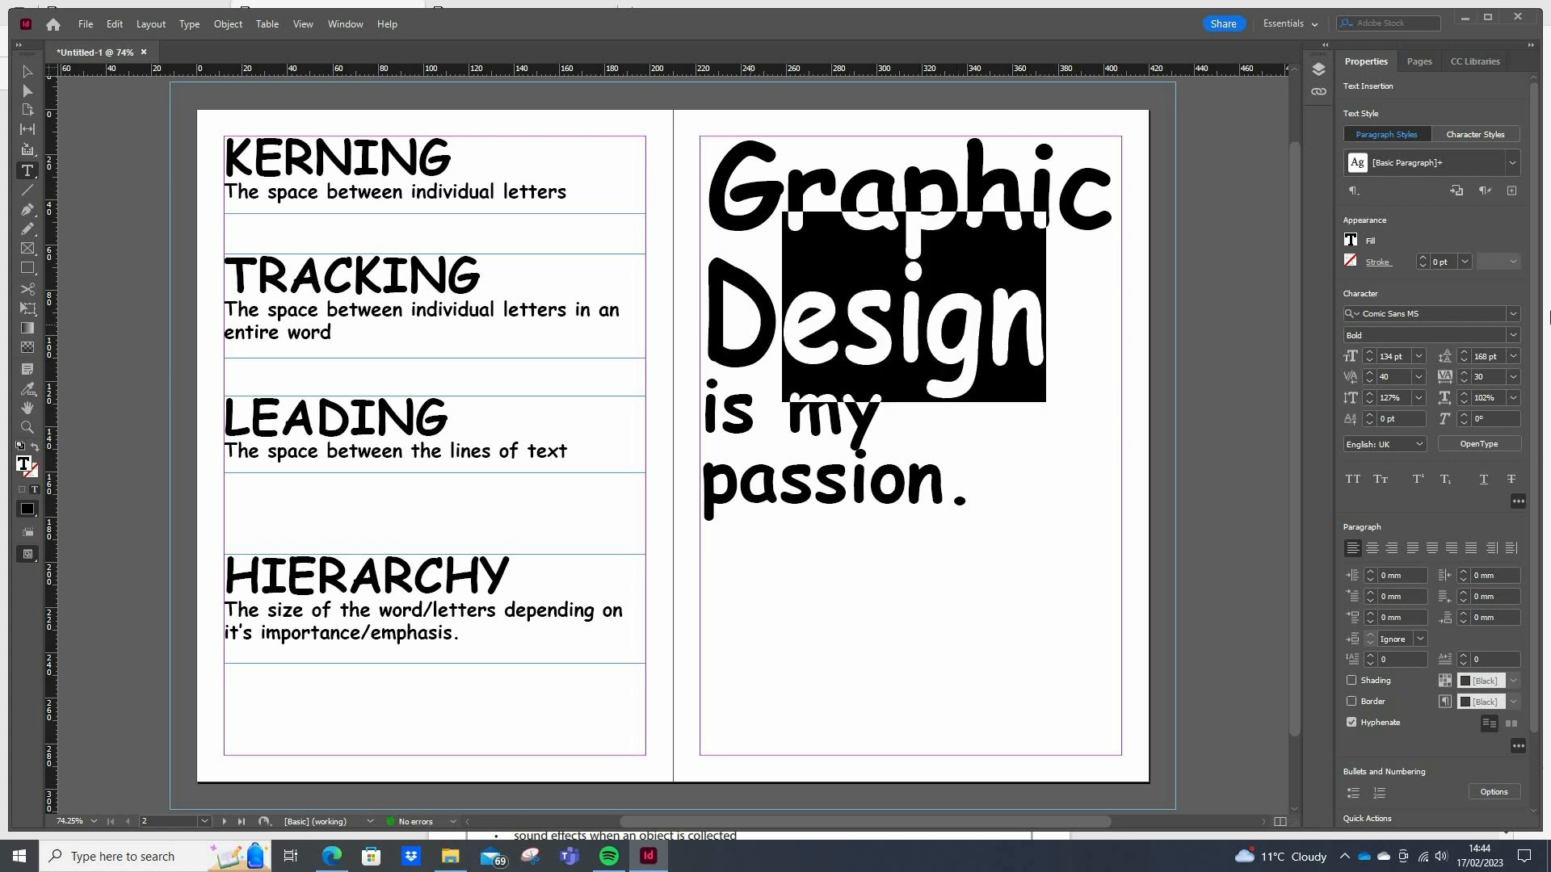
{"action": "left_click", "coordinate": [1463, 373]}
{"action": "left_click", "coordinate": [1463, 373]}
{"action": "left_click", "coordinate": [1463, 374]}
{"action": "left_click", "coordinate": [1464, 373]}
{"action": "left_click", "coordinate": [1463, 373]}
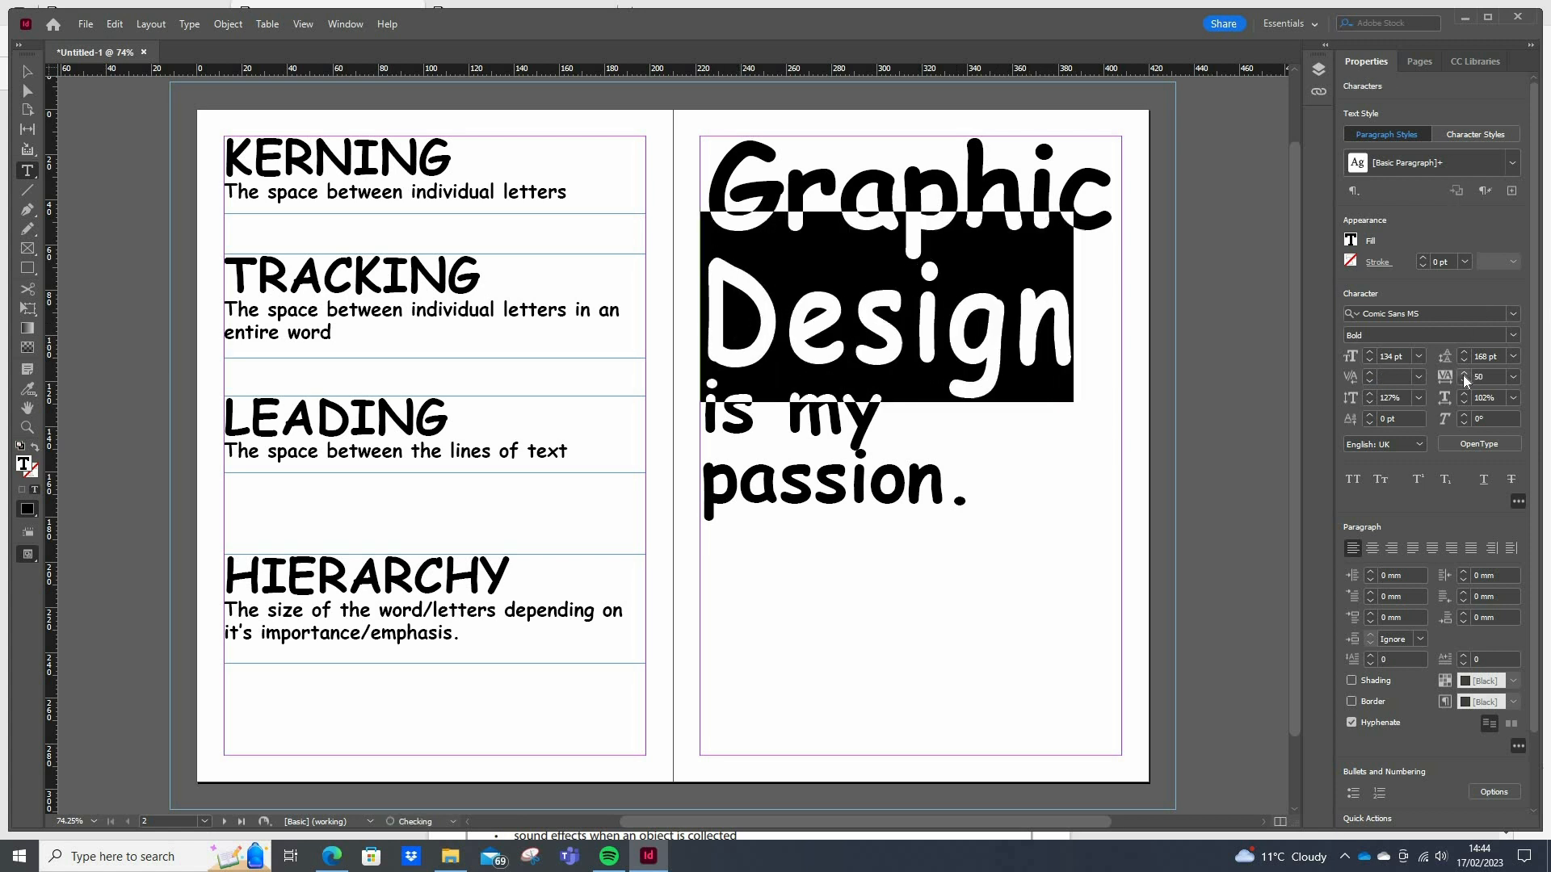
{"action": "left_click", "coordinate": [1463, 373]}
{"action": "left_click", "coordinate": [1464, 373]}
{"action": "left_click", "coordinate": [1463, 373]}
{"action": "left_click", "coordinate": [1463, 373]}
{"action": "left_click", "coordinate": [1464, 374]}
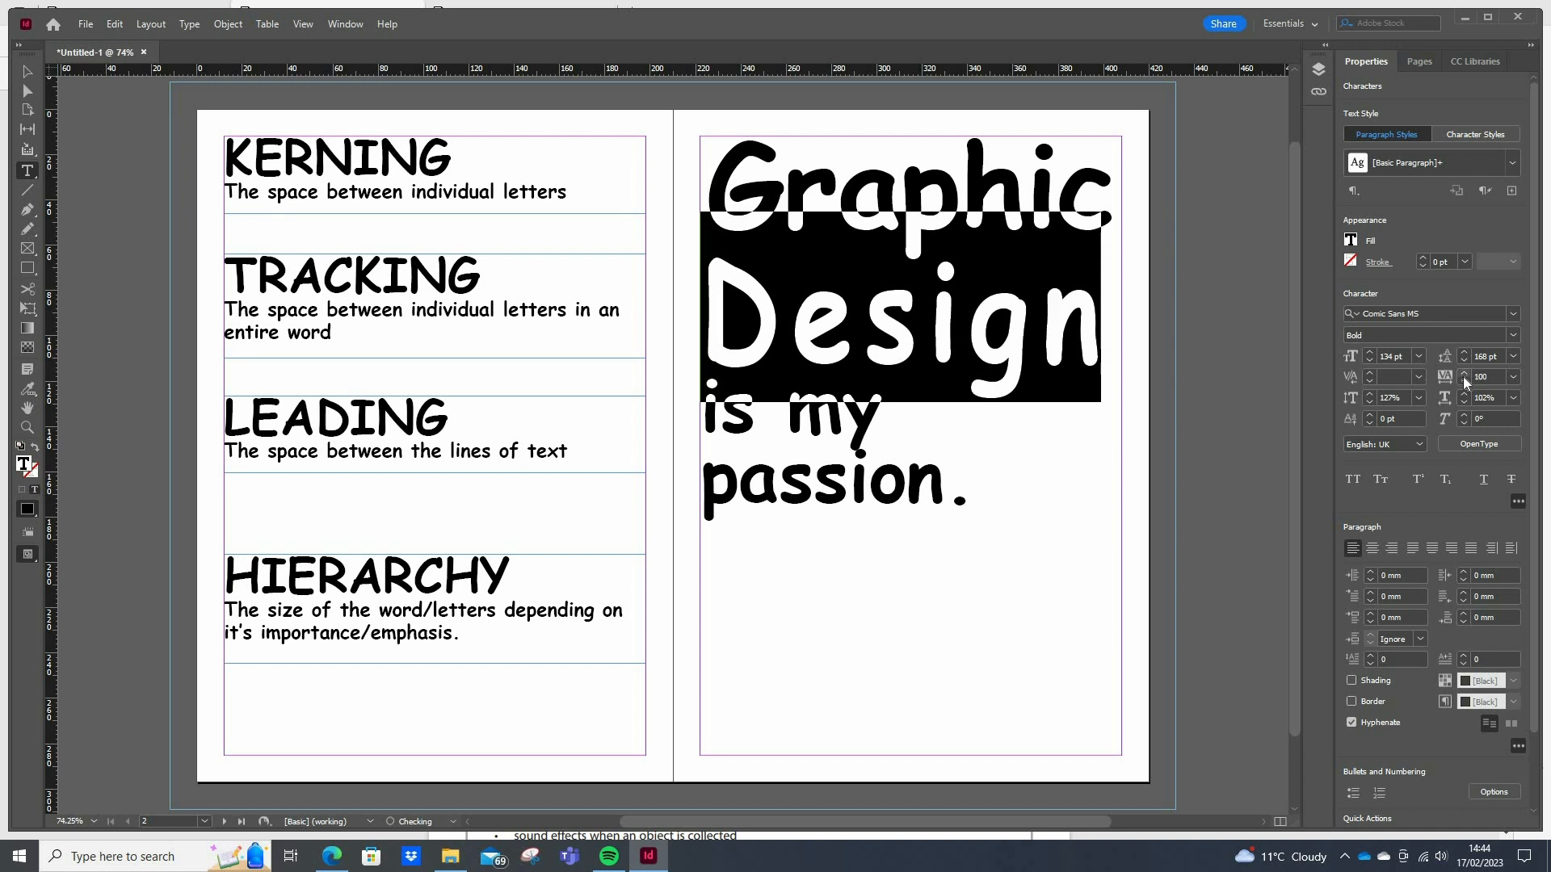
{"action": "left_click", "coordinate": [1463, 380]}
{"action": "left_click", "coordinate": [1464, 380]}
{"action": "left_click", "coordinate": [1463, 381]}
{"action": "left_click", "coordinate": [1463, 381]}
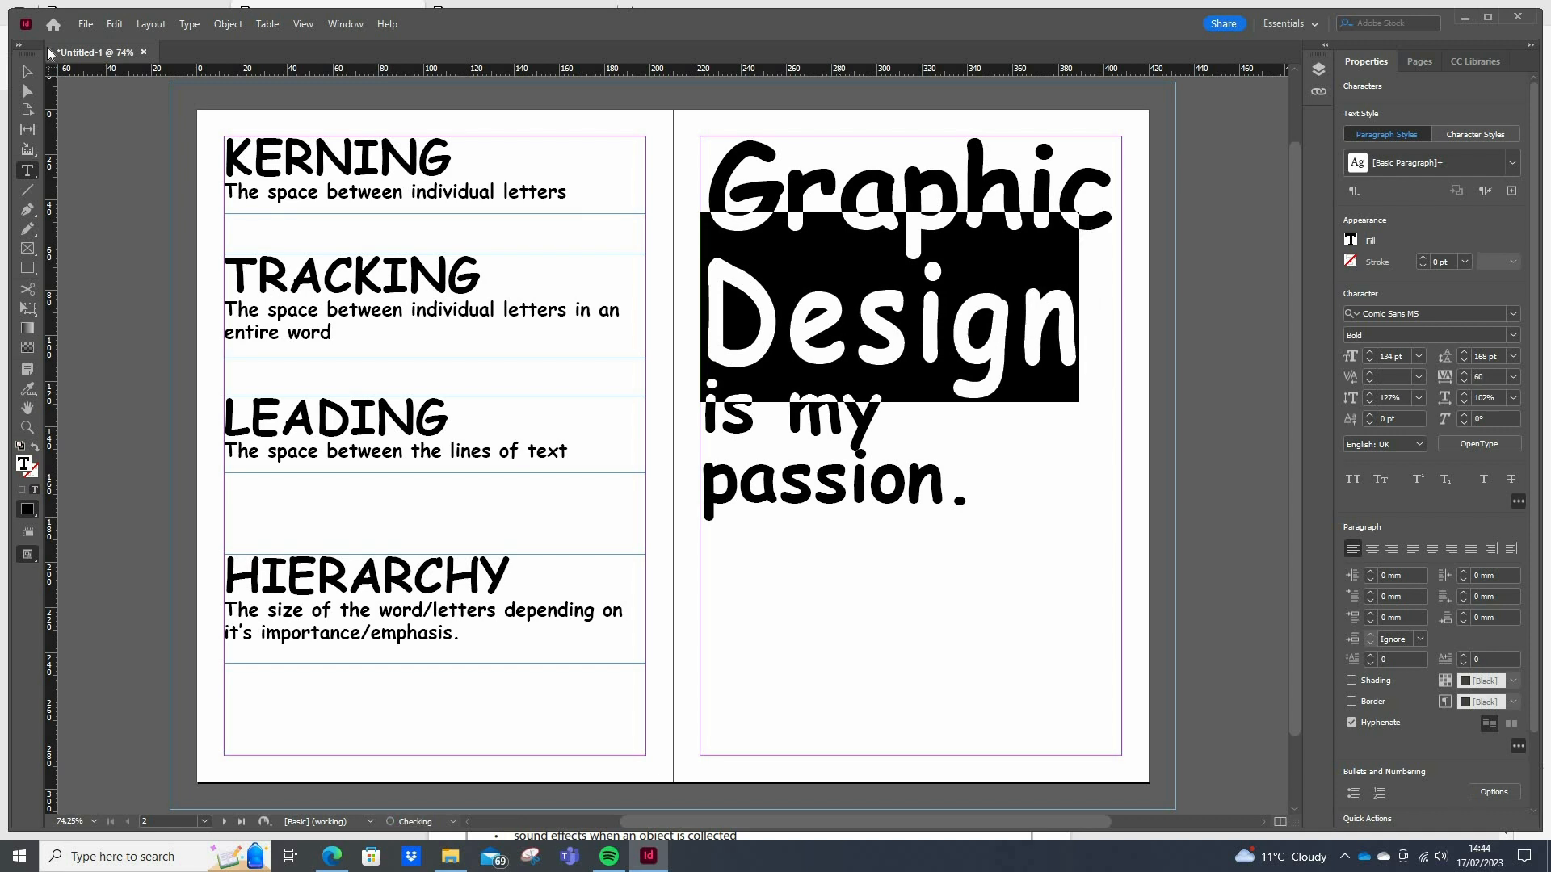
Select all the sample text in the "Graphic Design is my passion." frame and set its leading to 152 pt
{"action": "left_click", "coordinate": [961, 474]}
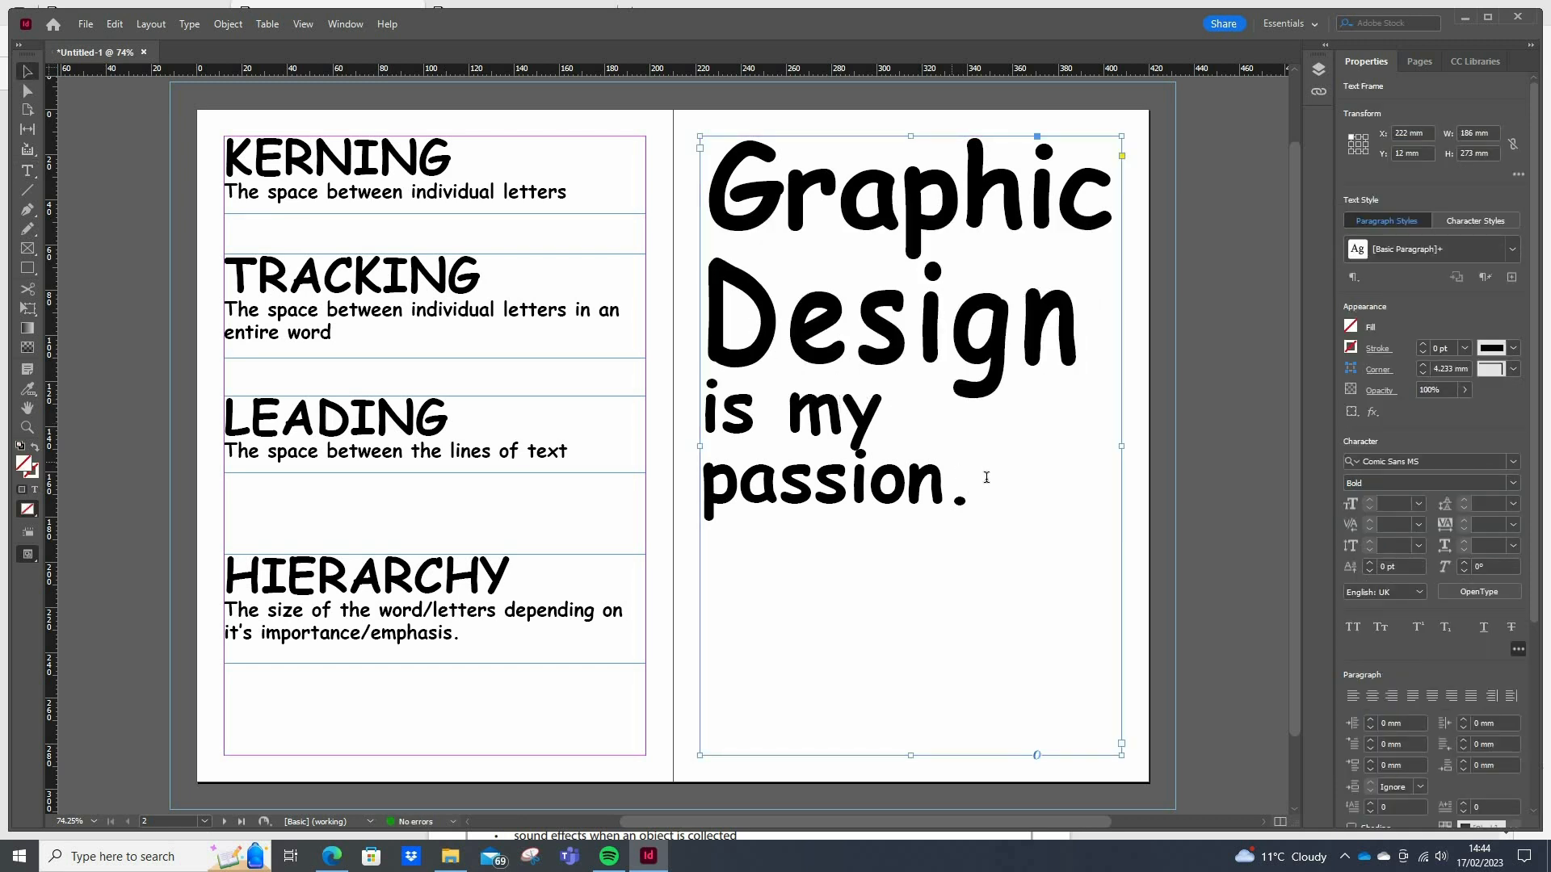
{"action": "key", "text": "ctrl+a"}
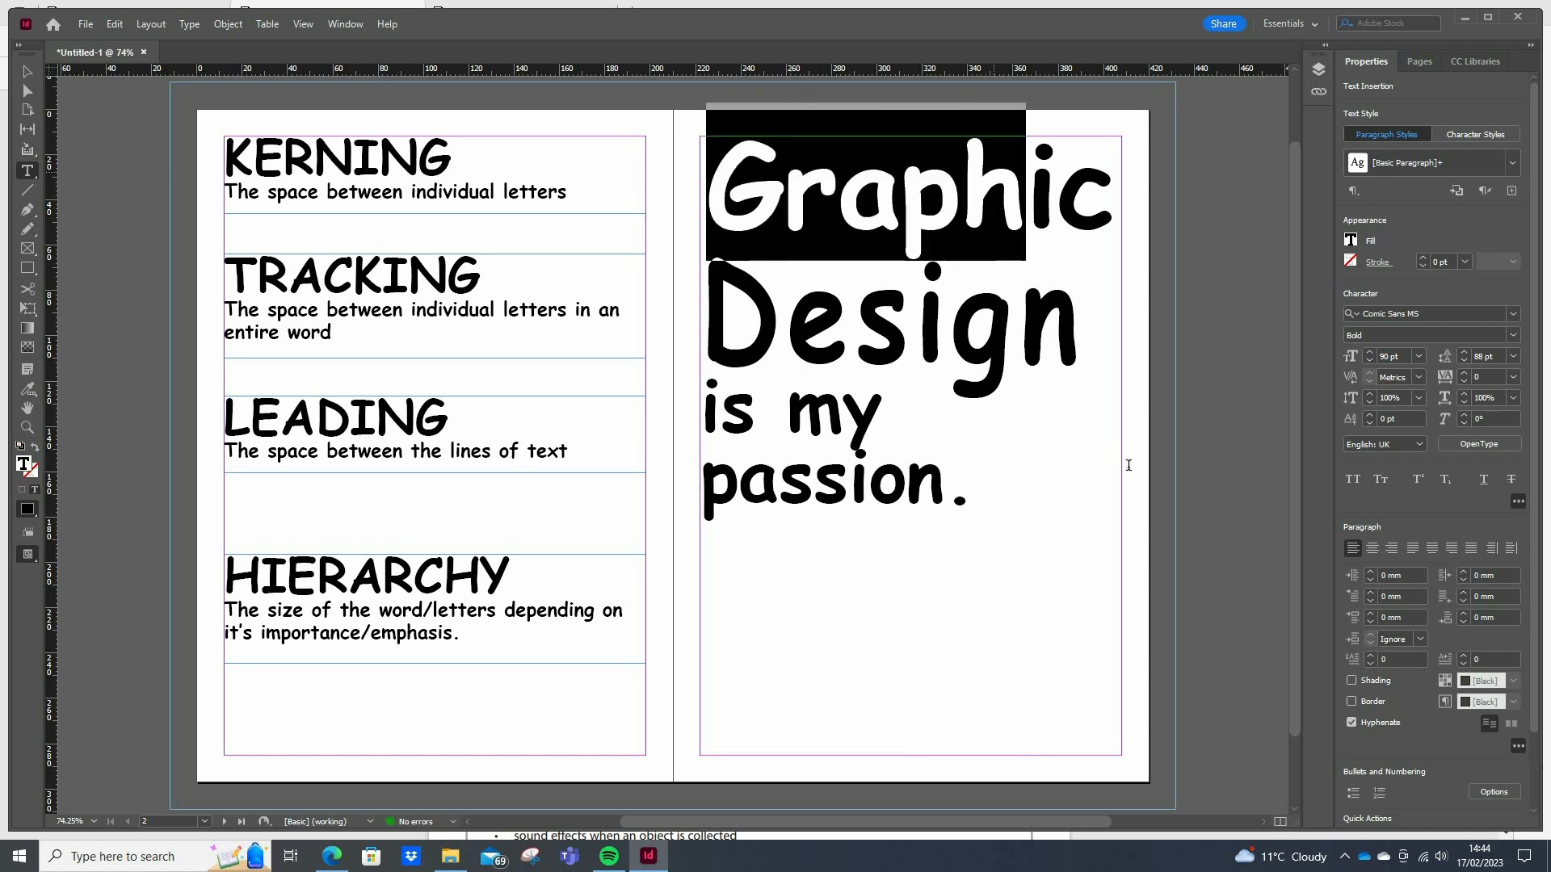
{"action": "left_click", "coordinate": [1512, 356]}
{"action": "left_click", "coordinate": [1498, 614]}
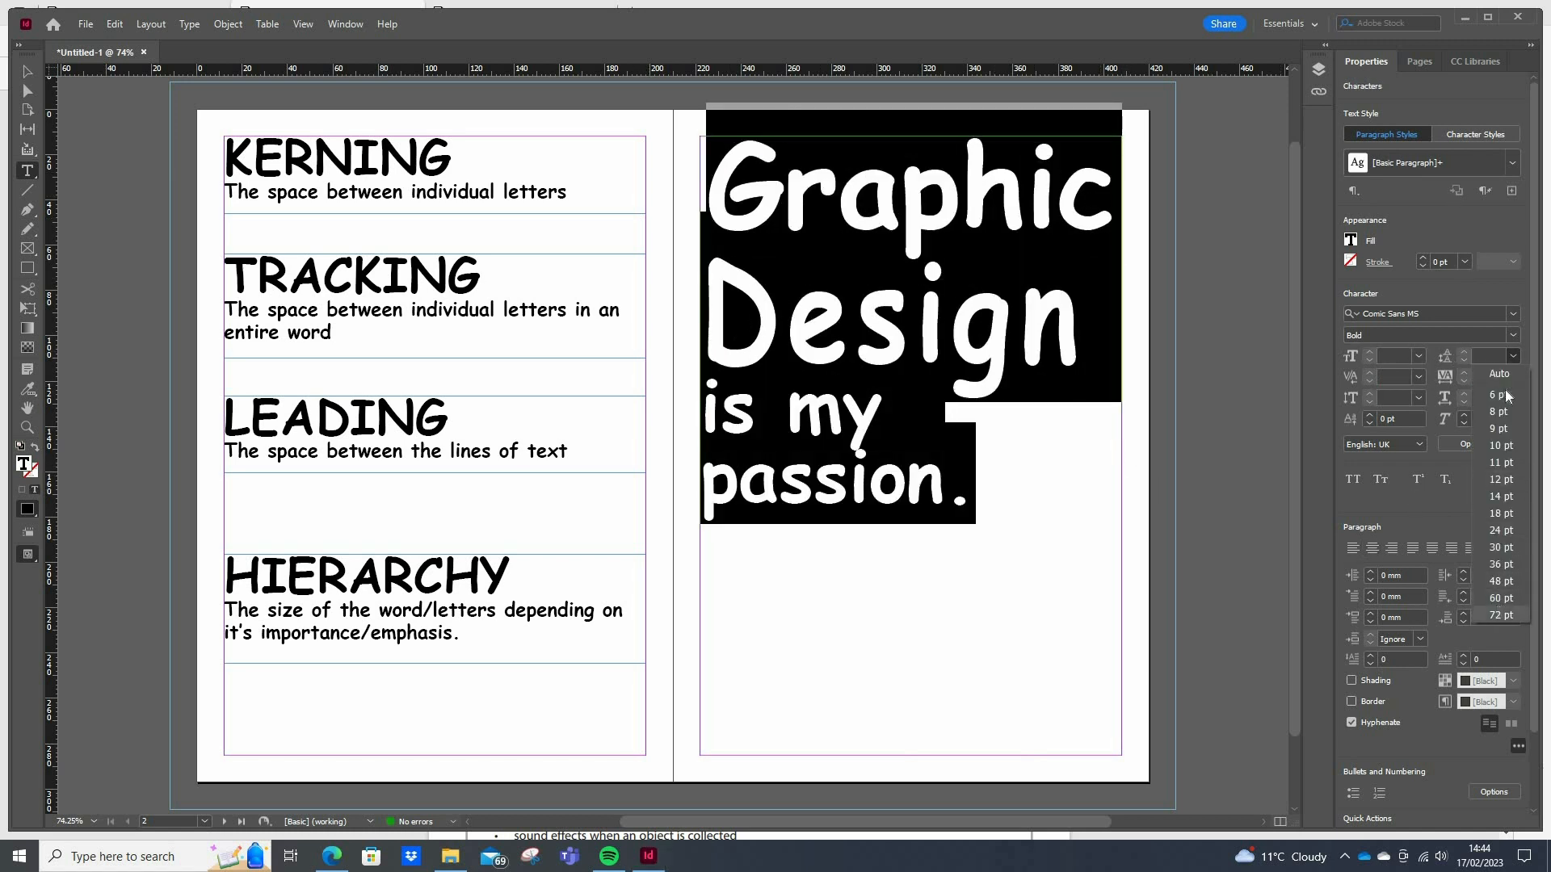
{"action": "left_click", "coordinate": [1467, 352]}
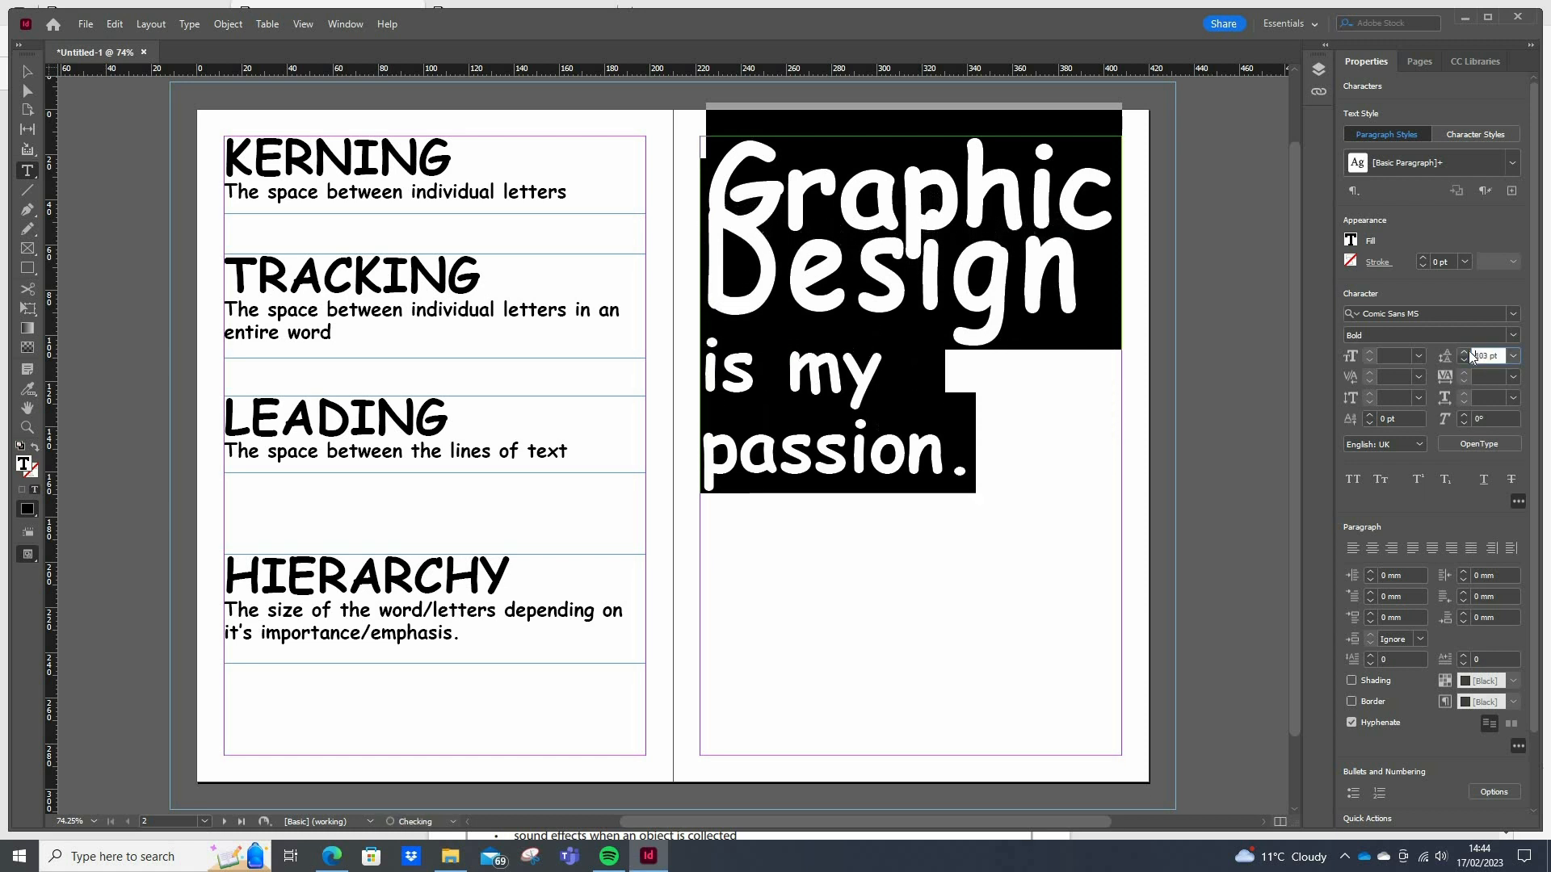
{"action": "left_click_drag", "start_coordinate": [1471, 357], "coordinate": [1471, 357]}
{"action": "left_click", "coordinate": [927, 347]}
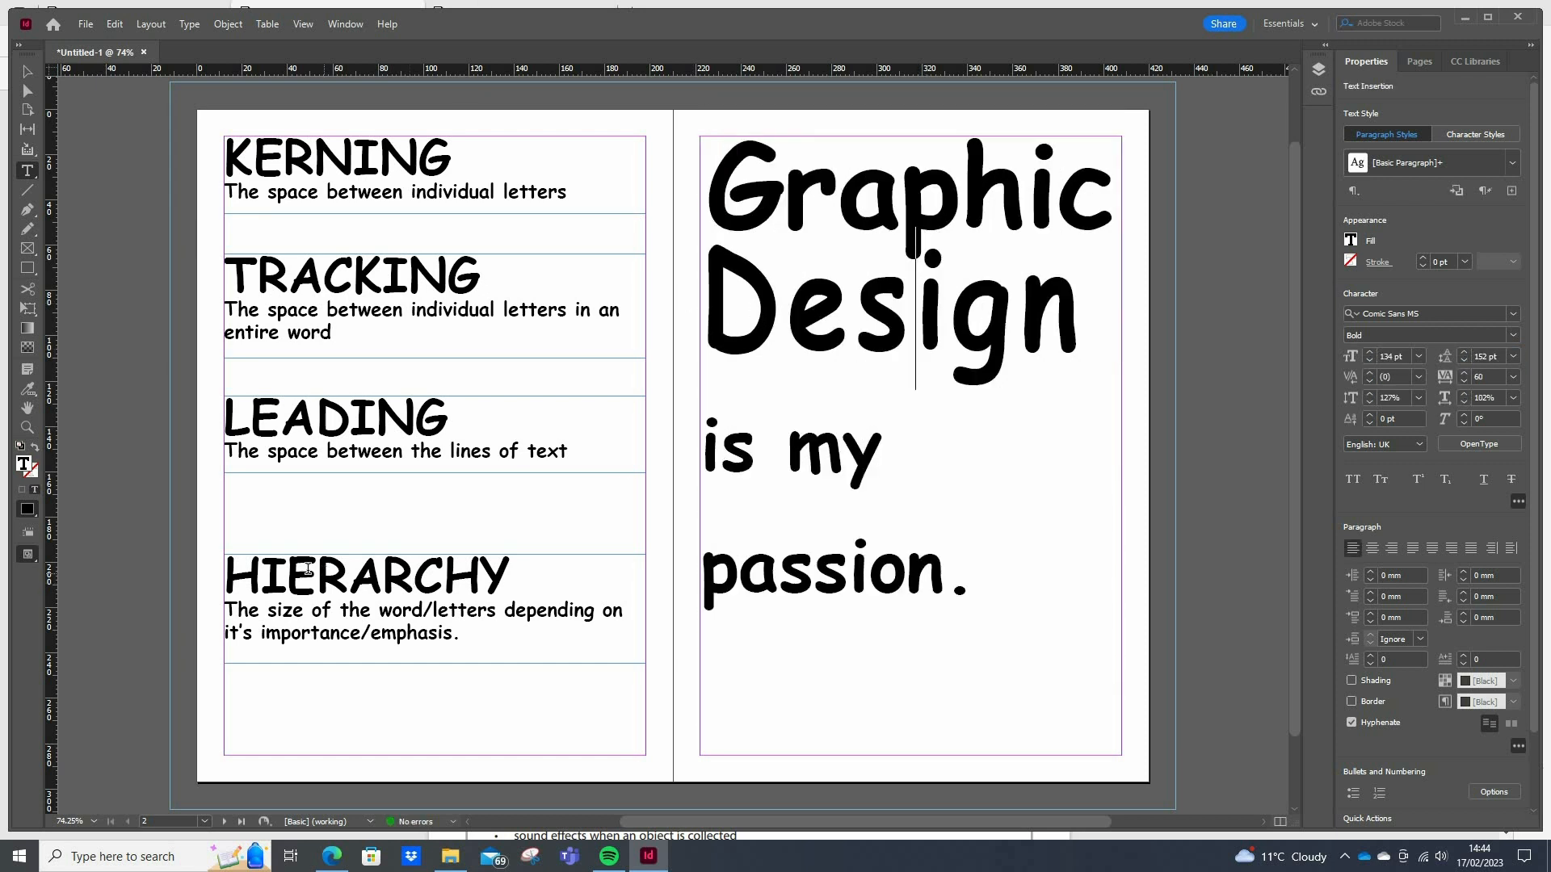